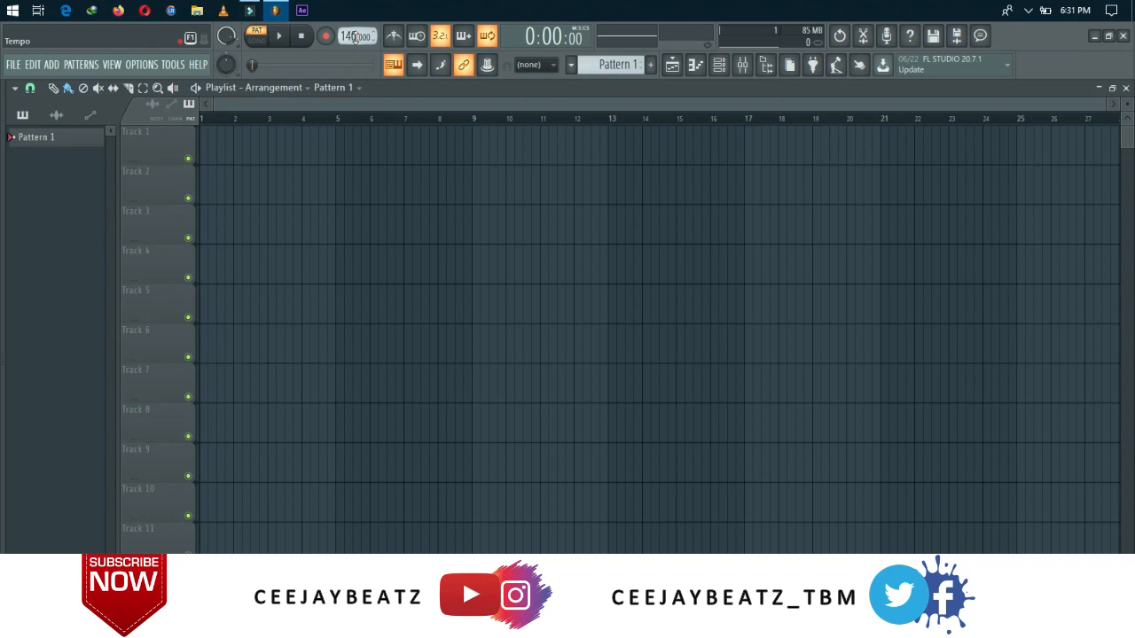
# Set the project tempo to 100 and replace the Sampler channel with Xpand!2_x64.
pyautogui.click(355, 37)
pyautogui.click(719, 65)
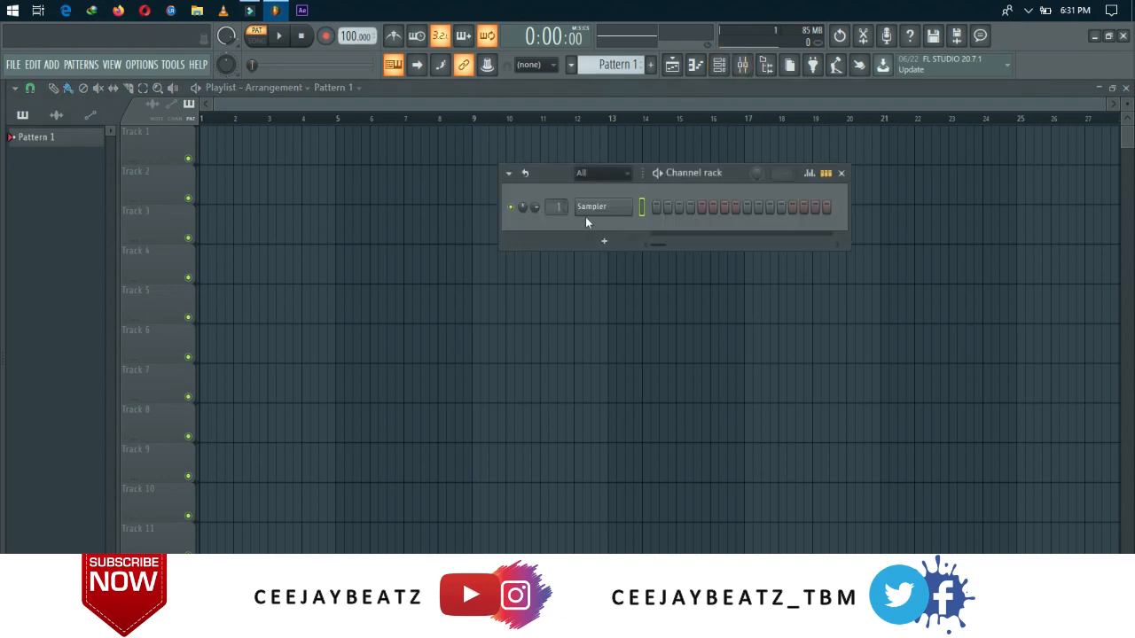
pyautogui.rightClick(591, 207)
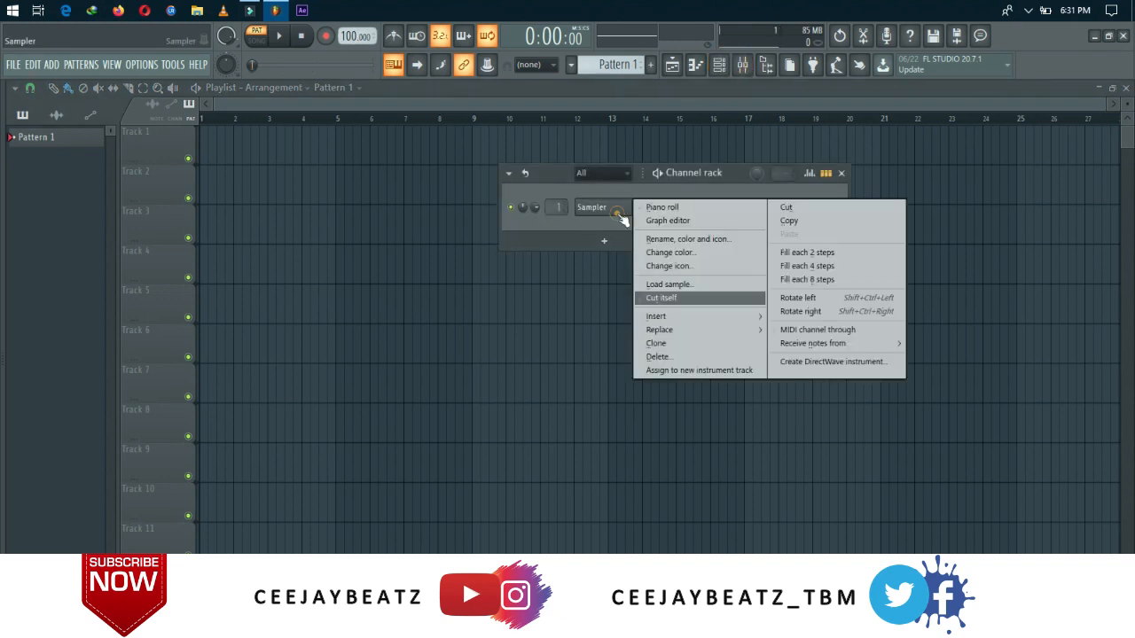
pyautogui.press('Escape')
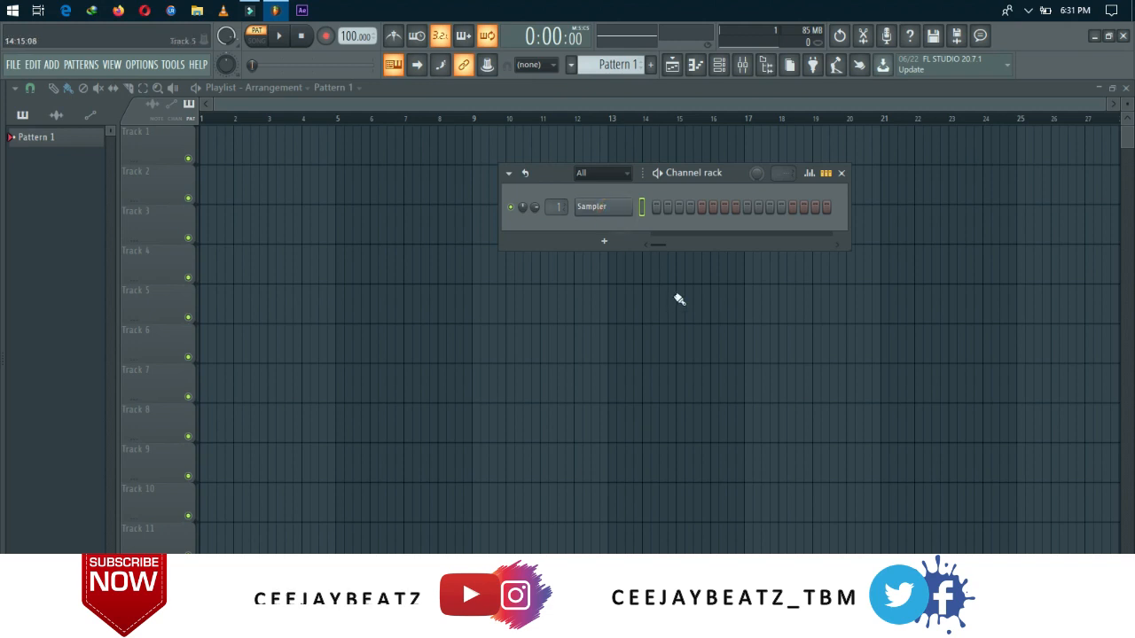
pyautogui.rightClick(614, 217)
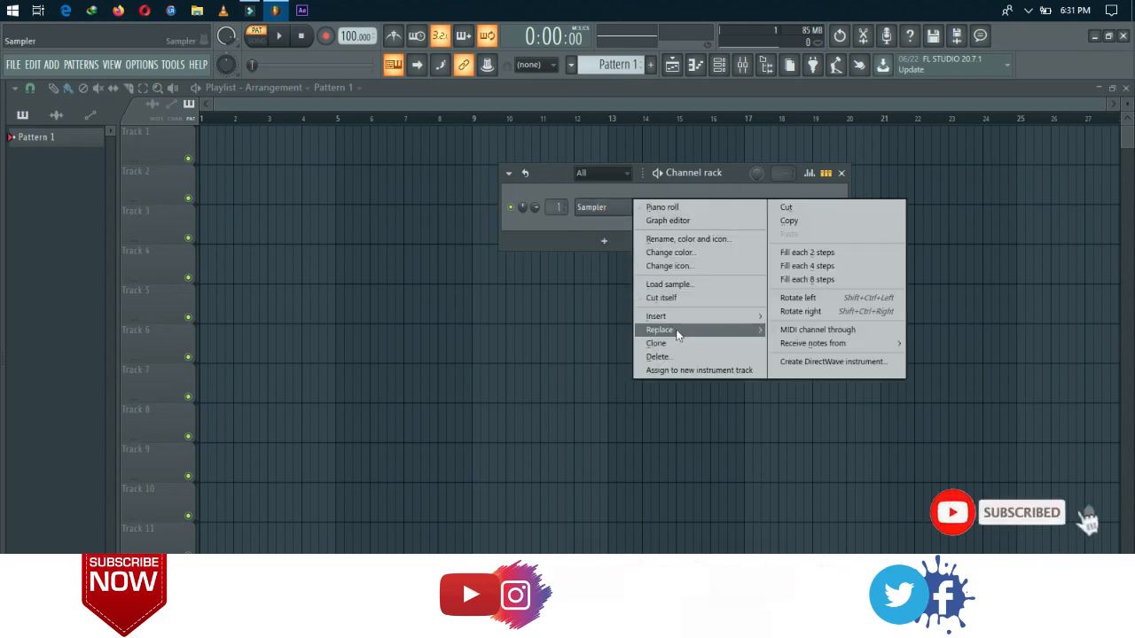
pyautogui.moveTo(677, 330)
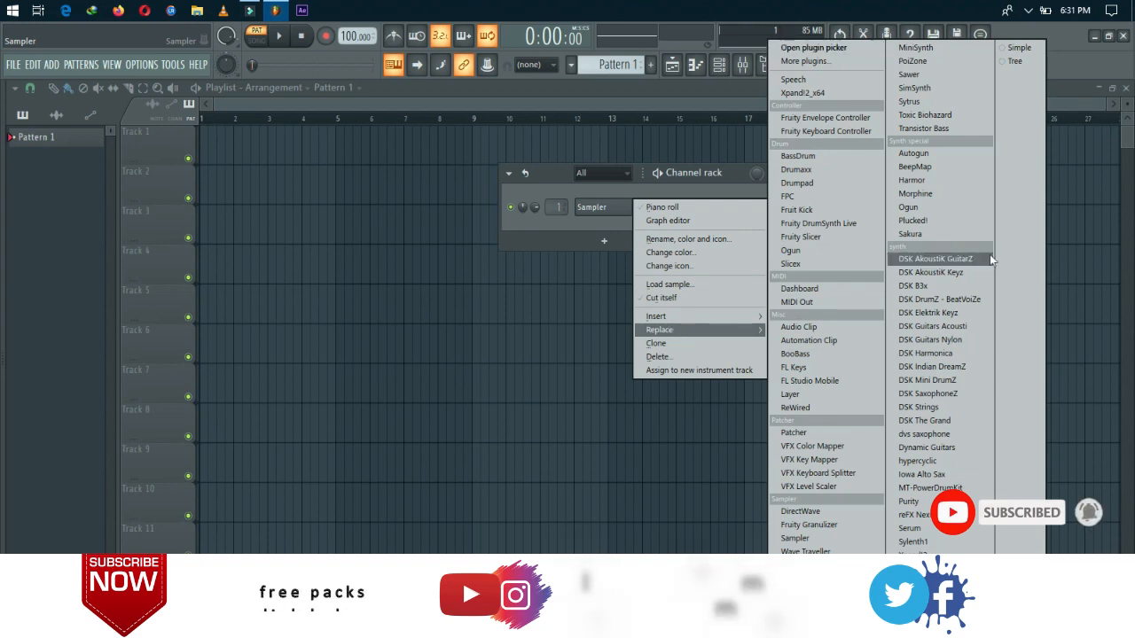
pyautogui.click(803, 92)
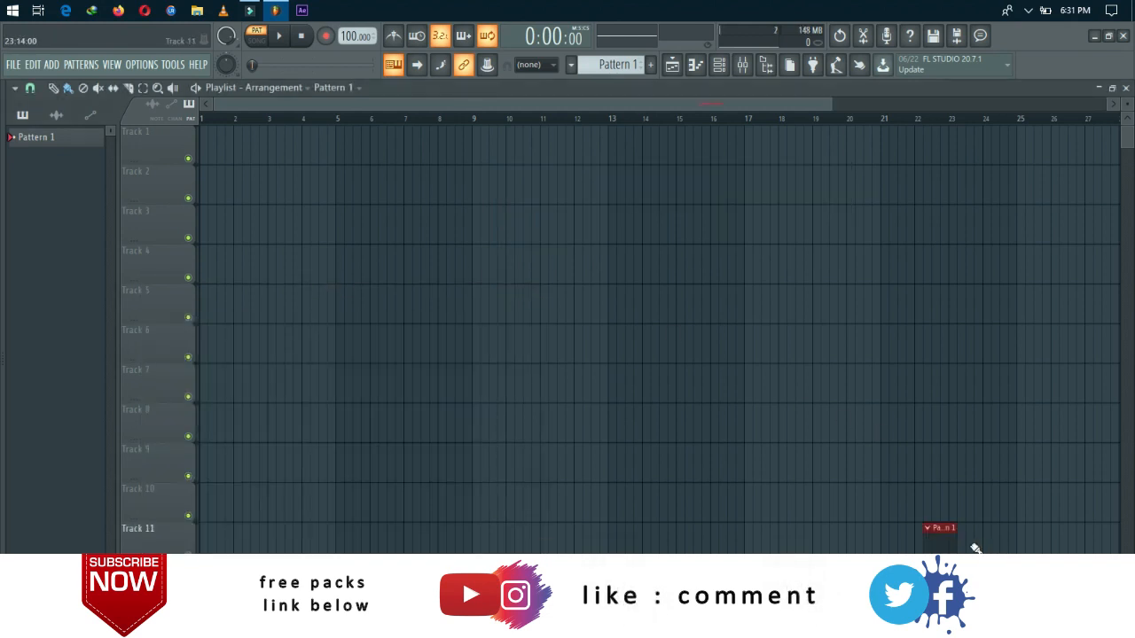
# Delete the stray Pattern 1 clip from Track 11 and bring up the Xpand!2 channel's plugin window fully in view.
pyautogui.rightClick(953, 541)
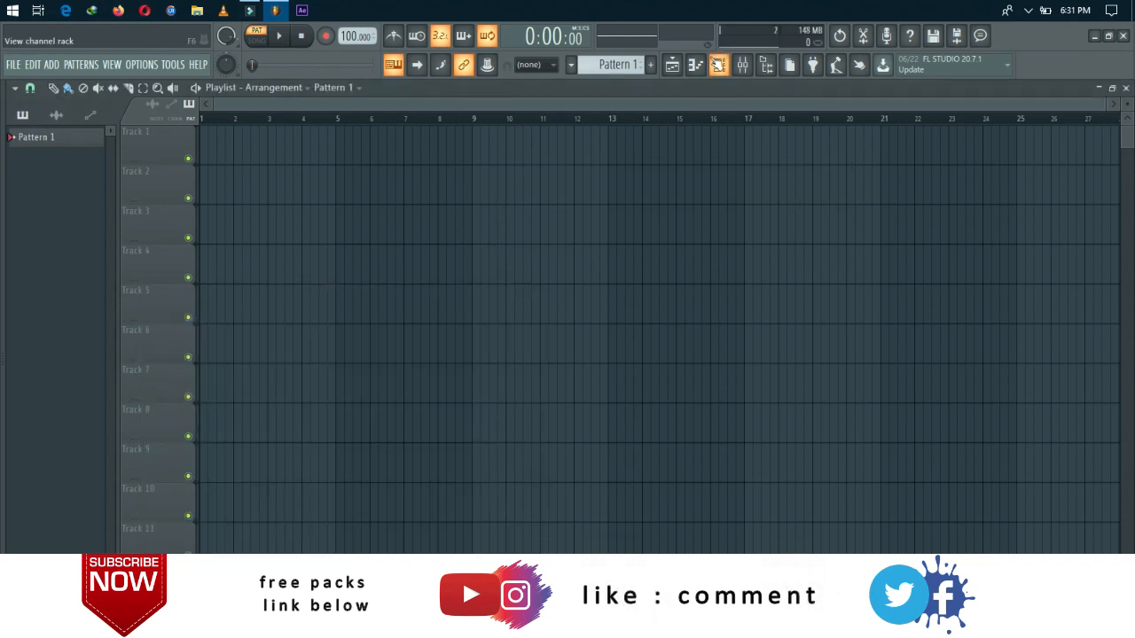
pyautogui.click(720, 64)
pyautogui.rightClick(609, 208)
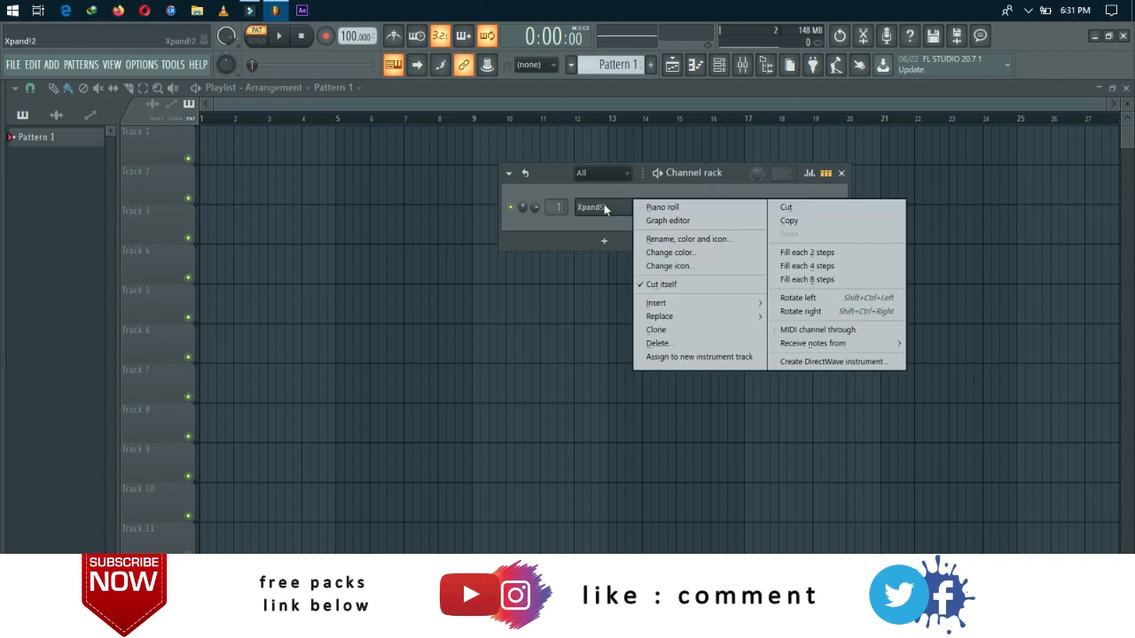
pyautogui.click(609, 208)
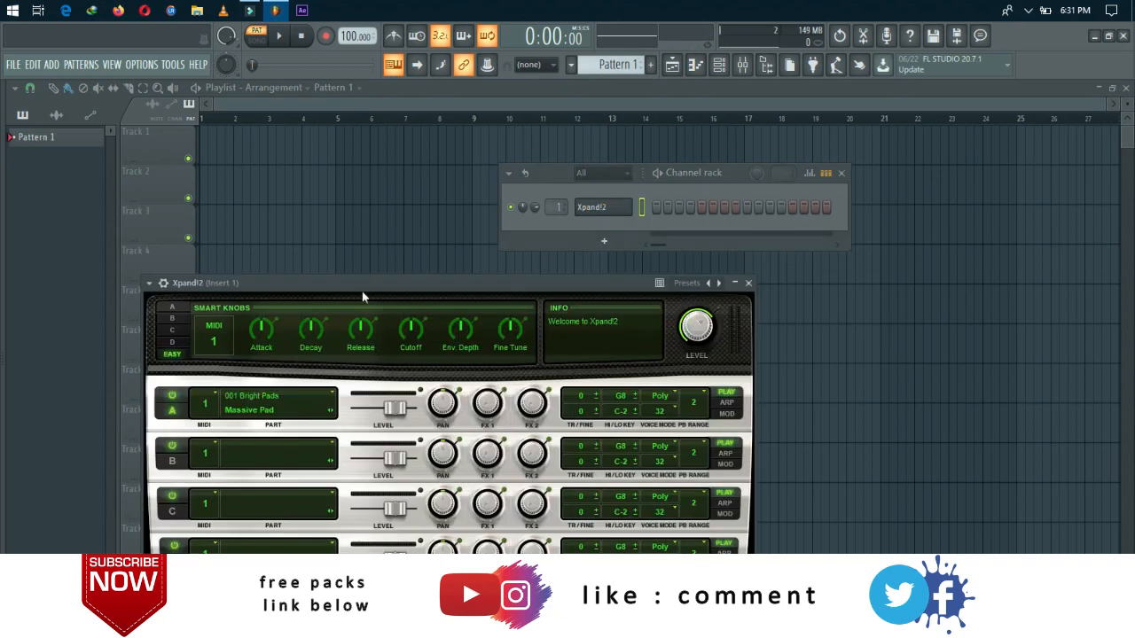
pyautogui.moveTo(360, 282); pyautogui.dragTo(558, 168)
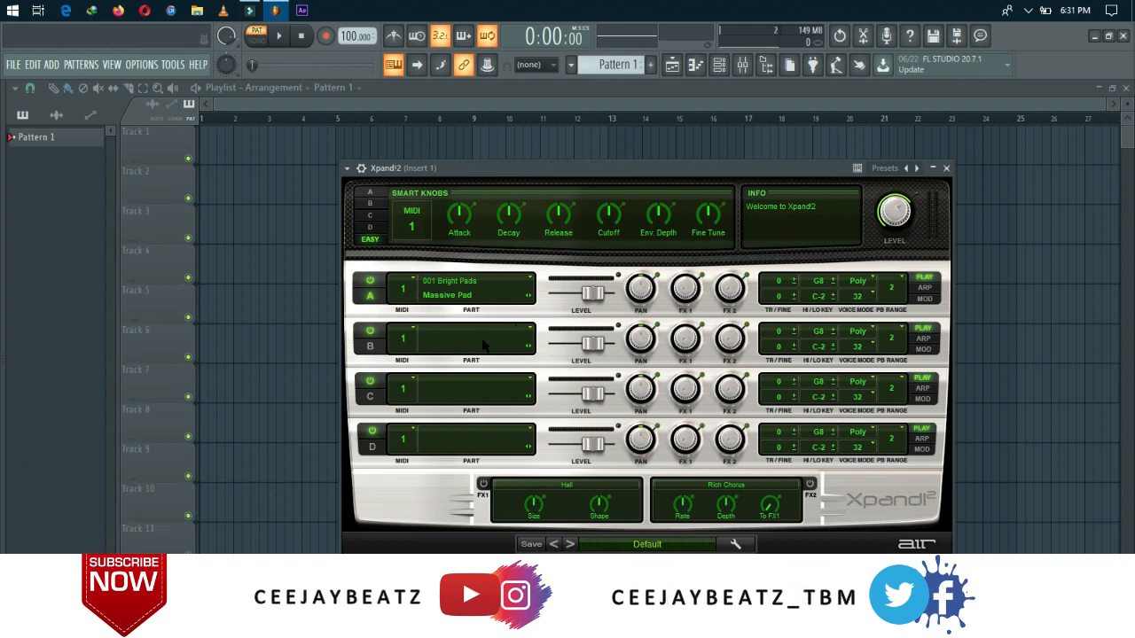
# Load the Celeste Soft+ sound from 017 Mallets into part A of Xpand!2.
pyautogui.click(466, 301)
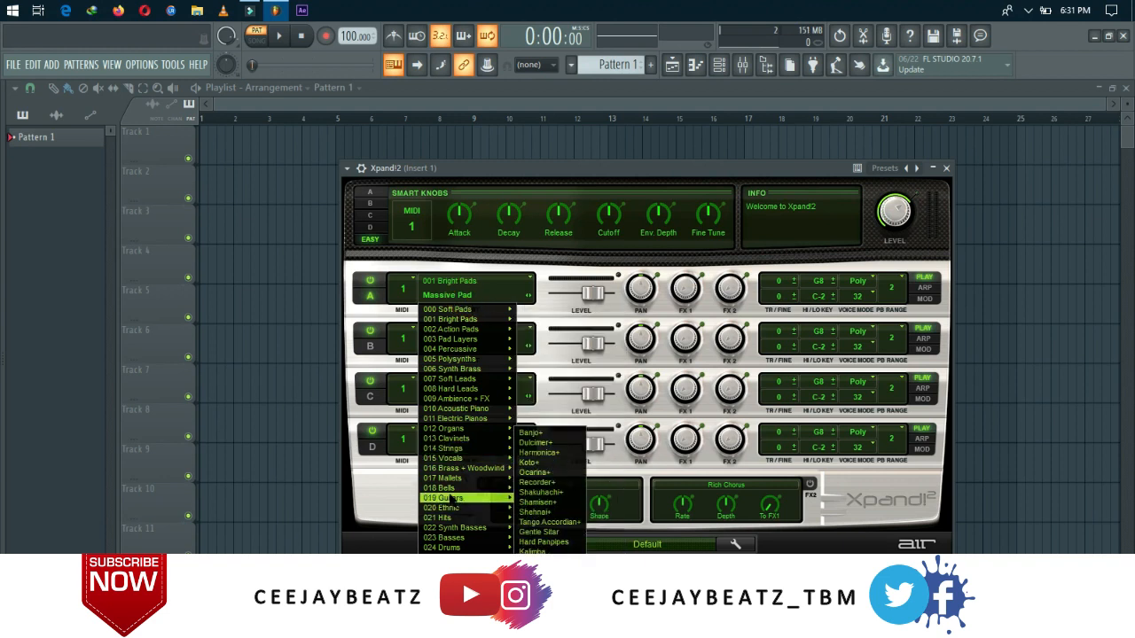
pyautogui.moveTo(452, 477)
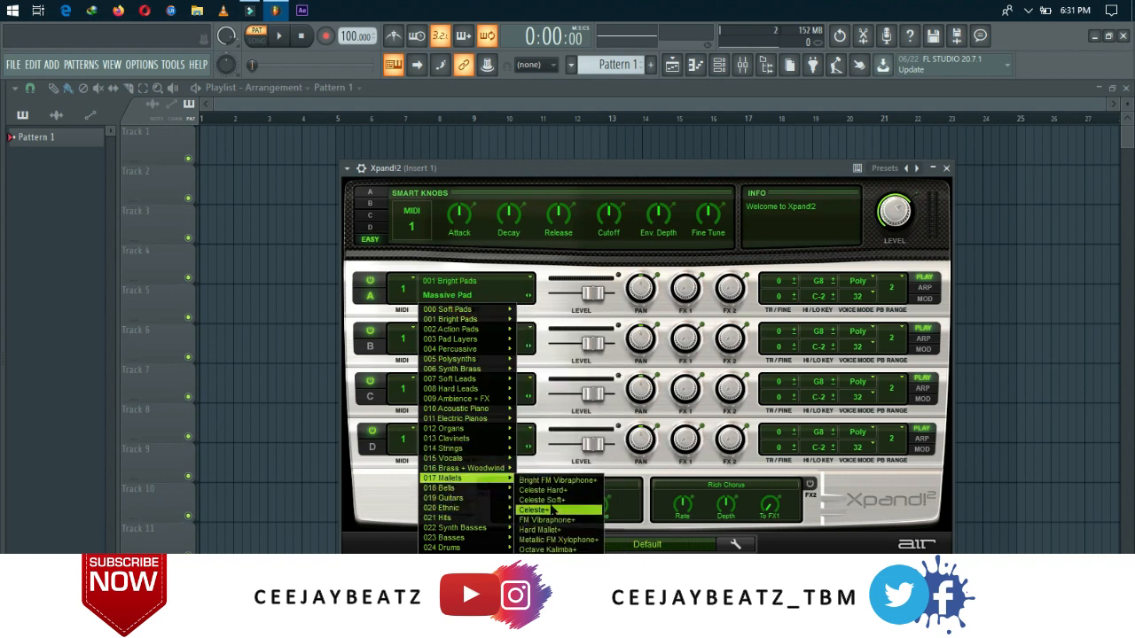
pyautogui.click(542, 500)
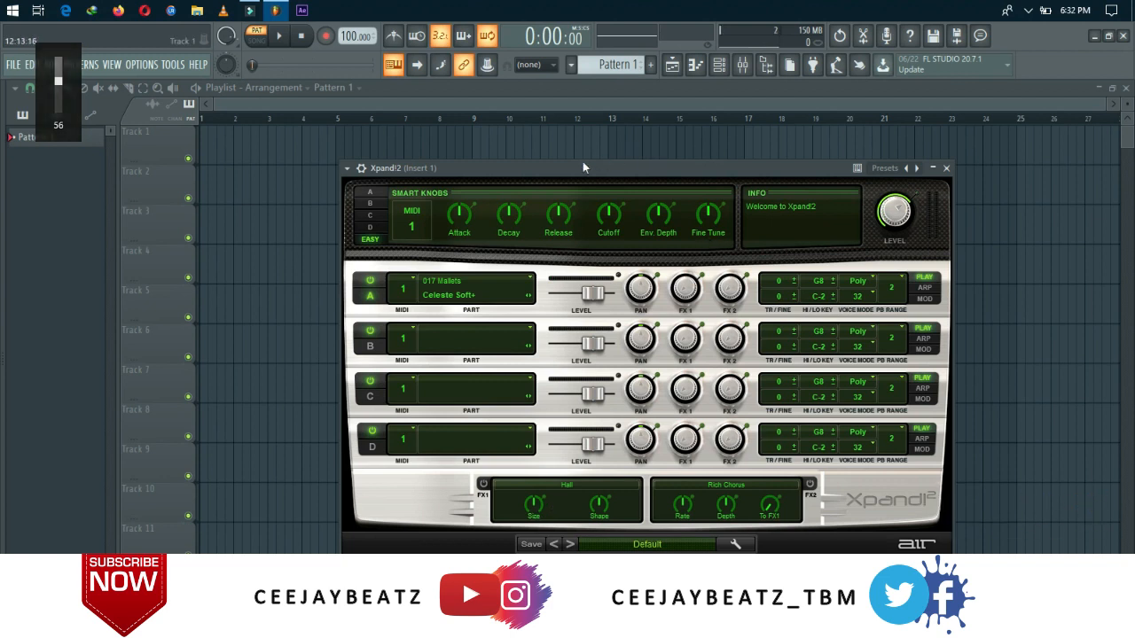
# Load the Piano Med Soft Layer sound from 010 Acoustic Piano into part B of Xpand!2.
pyautogui.click(472, 340)
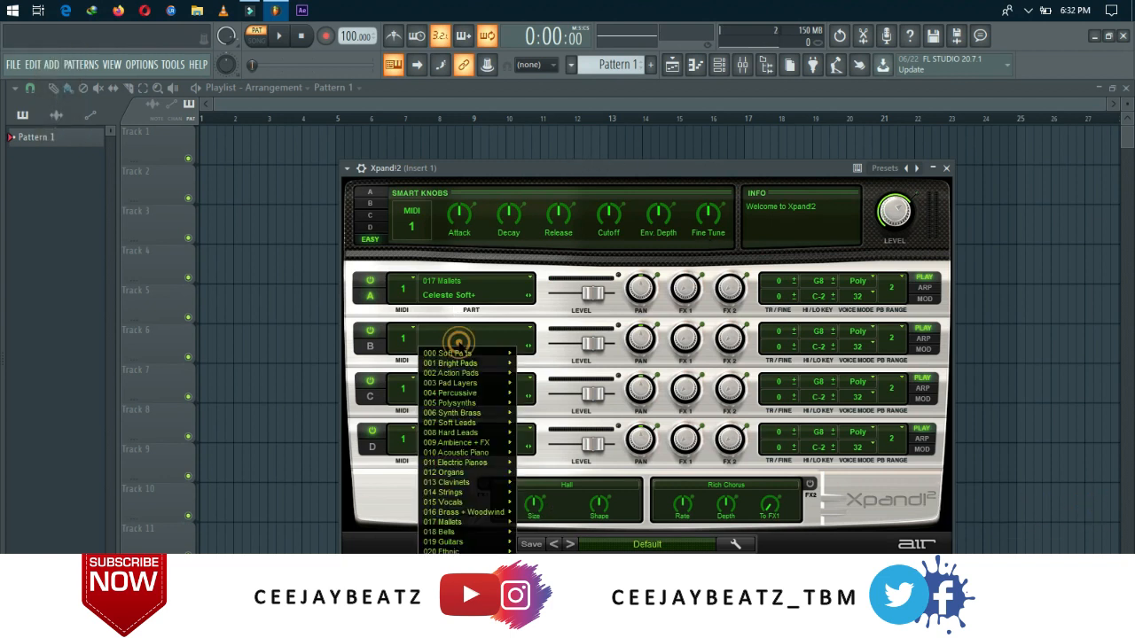
pyautogui.moveTo(466, 442)
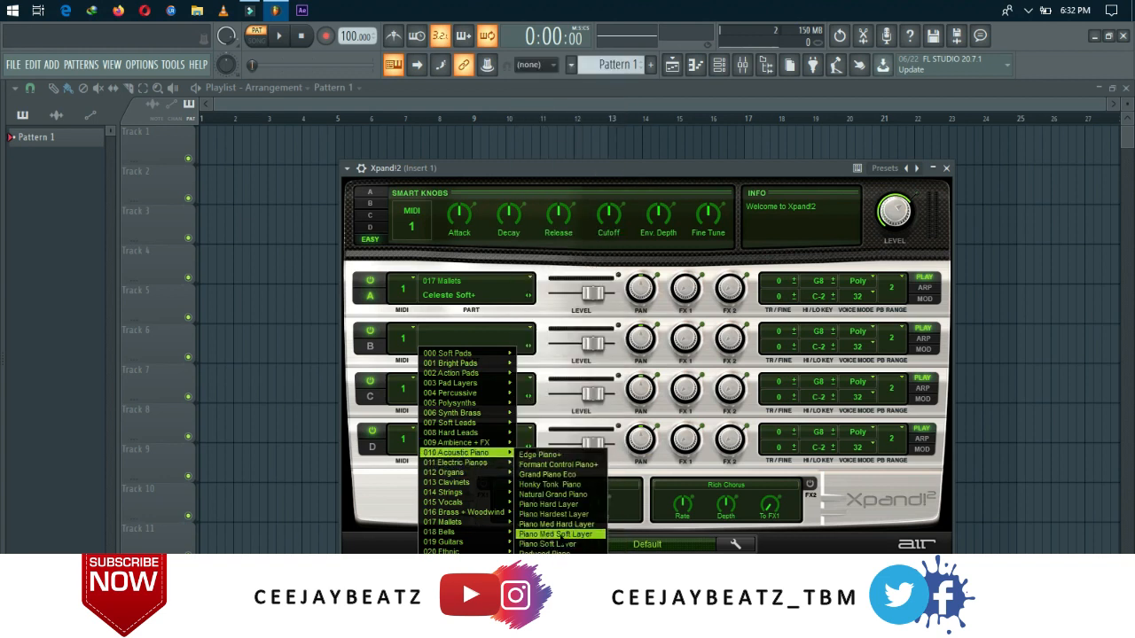
pyautogui.click(556, 534)
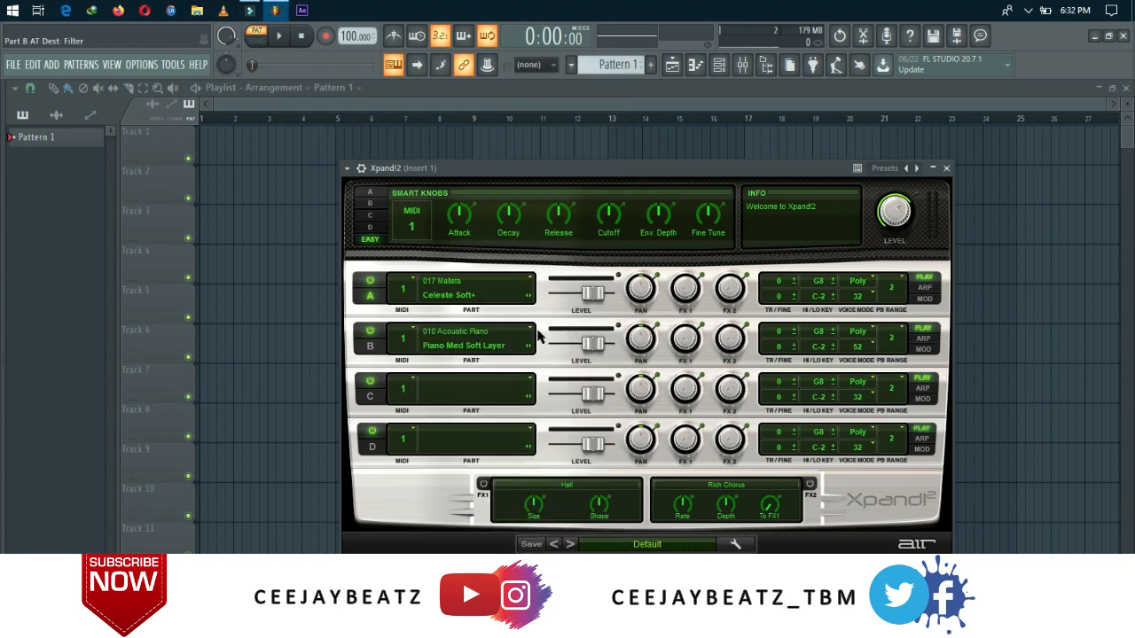
# Audition part A with part B silenced, and set part B's level to -1.0 dB for a test of both layers.
pyautogui.moveTo(589, 350); pyautogui.dragTo(476, 321)
pyautogui.press('z')
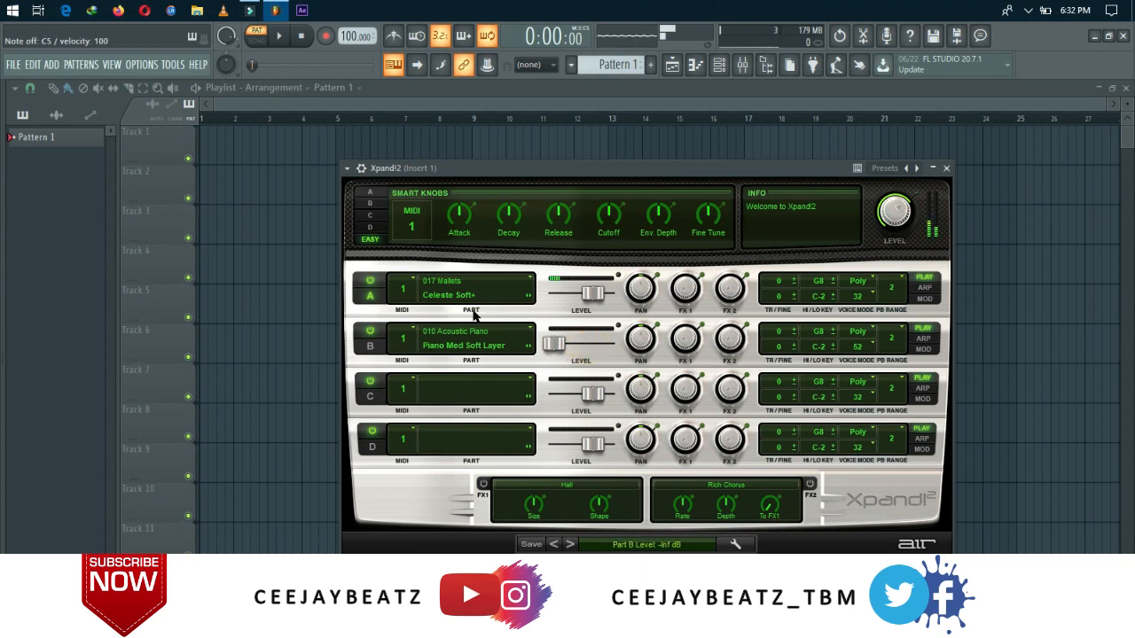
pyautogui.moveTo(547, 346); pyautogui.dragTo(591, 358)
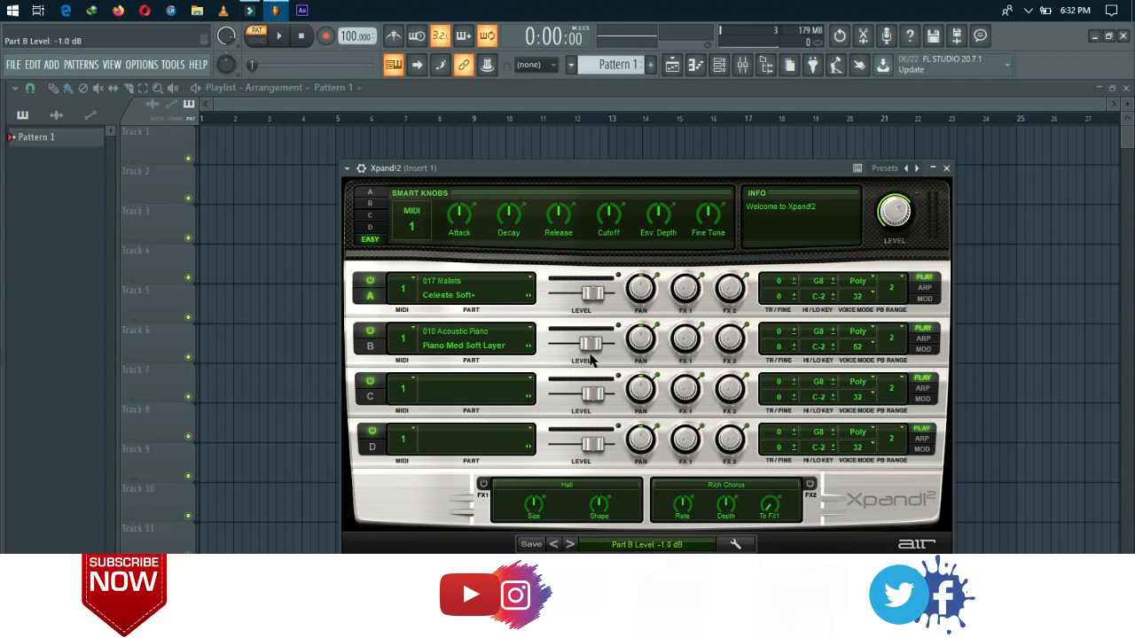
pyautogui.press('z')
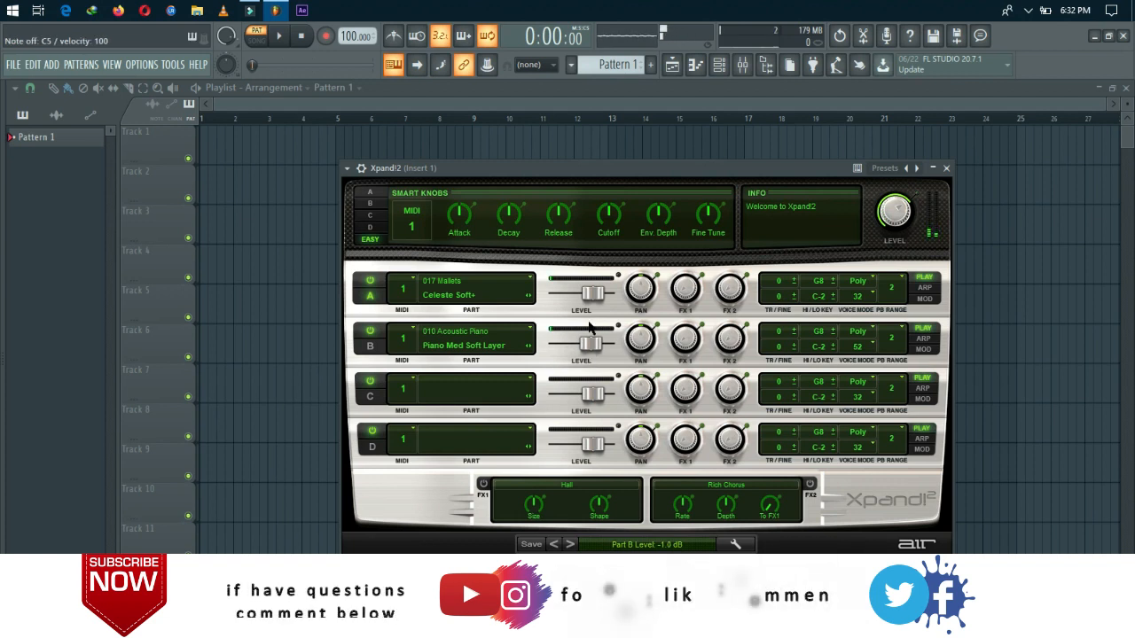
# Lower part A's level to -10.6 dB and audition the layered sound with several test notes.
pyautogui.moveTo(597, 302)
pyautogui.mouseDown()
pyautogui.moveTo(561, 302)
pyautogui.moveTo(575, 303)
pyautogui.mouseUp()
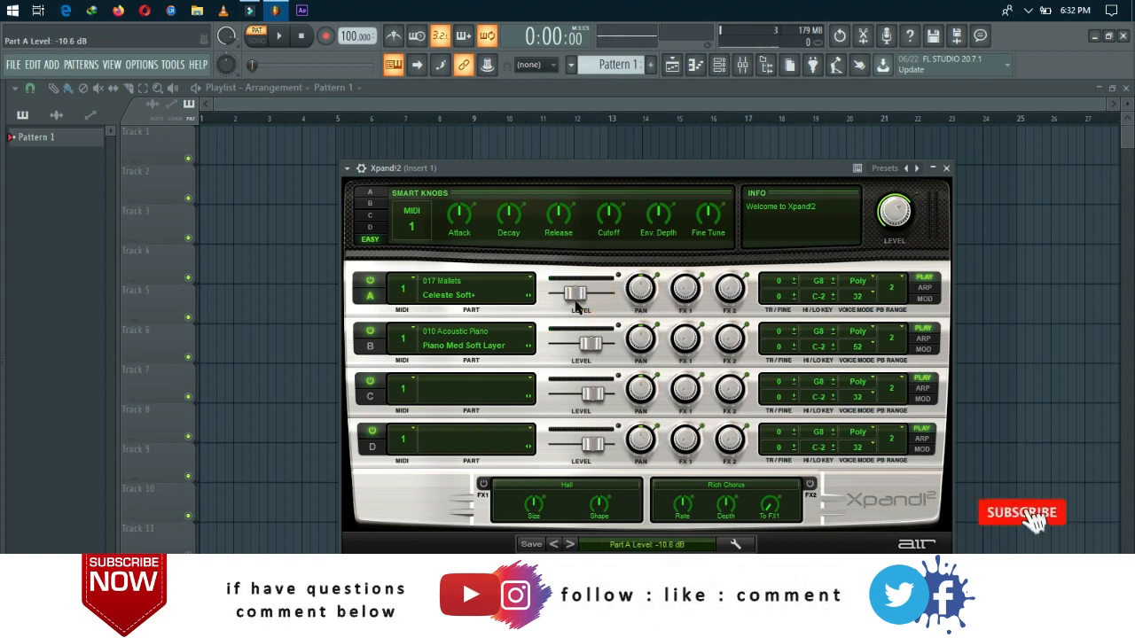
pyautogui.press('z')
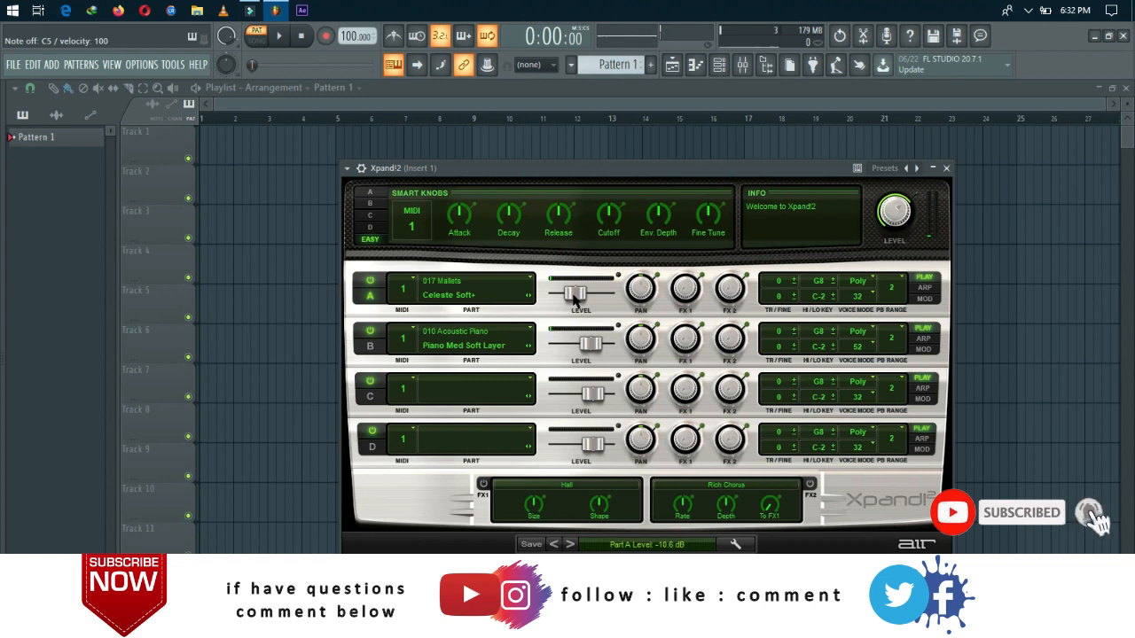
pyautogui.press('z')
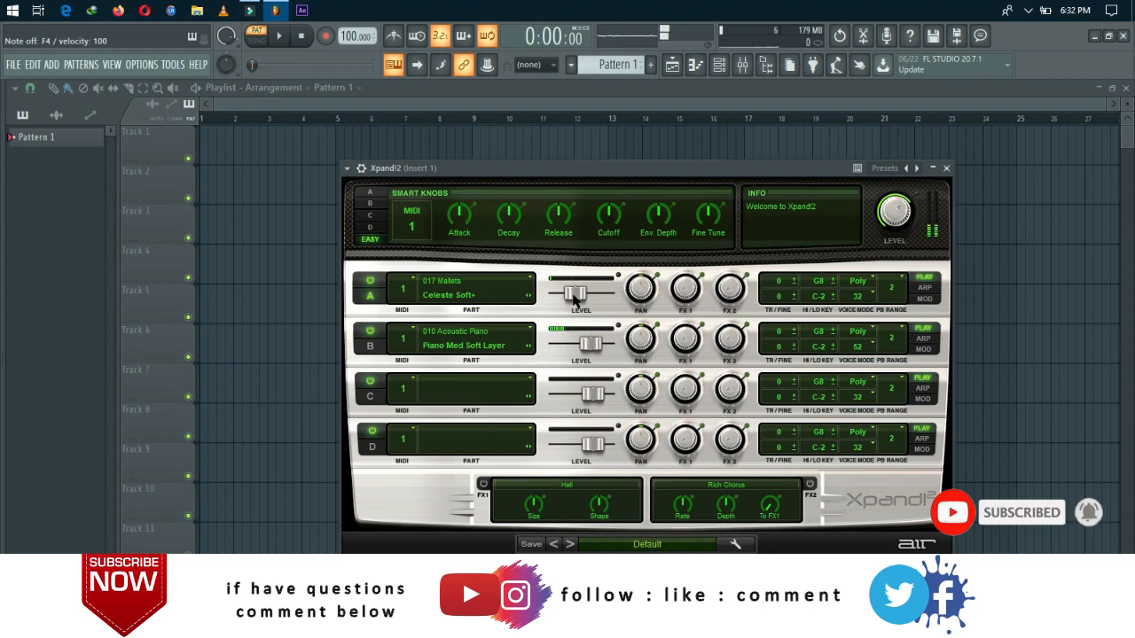
pyautogui.press('x')
pyautogui.press('n')
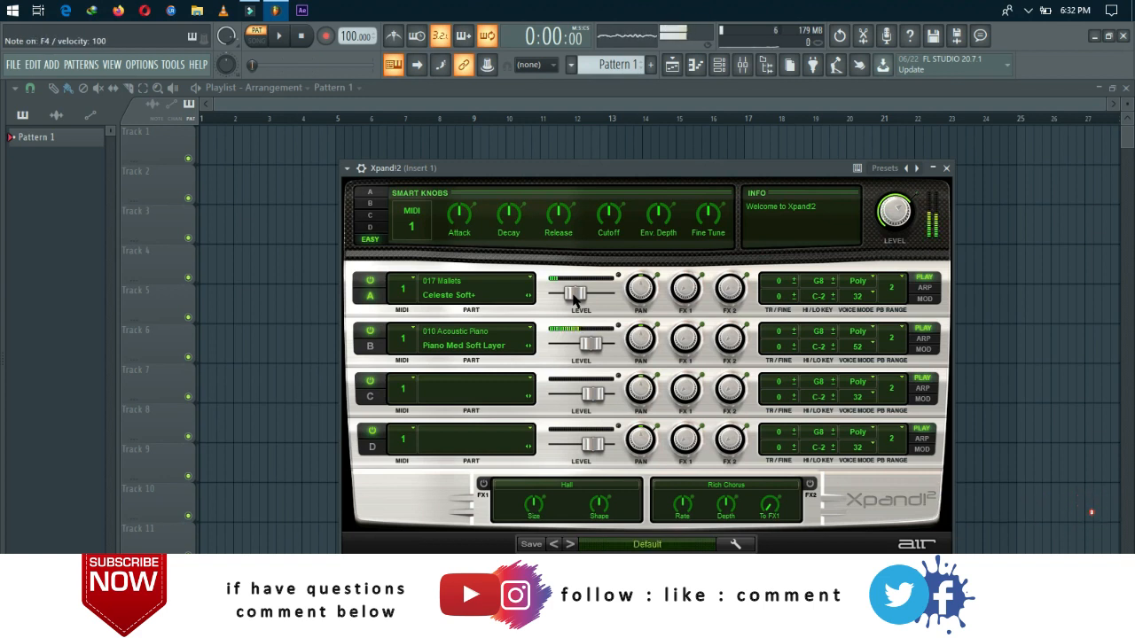
pyautogui.press('m')
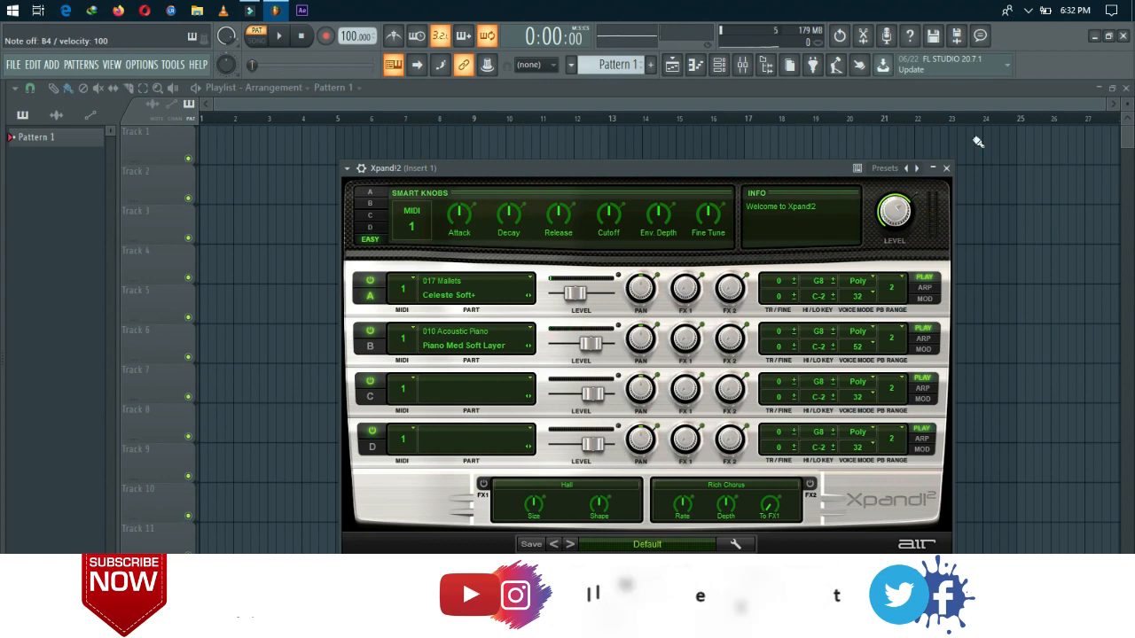
pyautogui.click(951, 165)
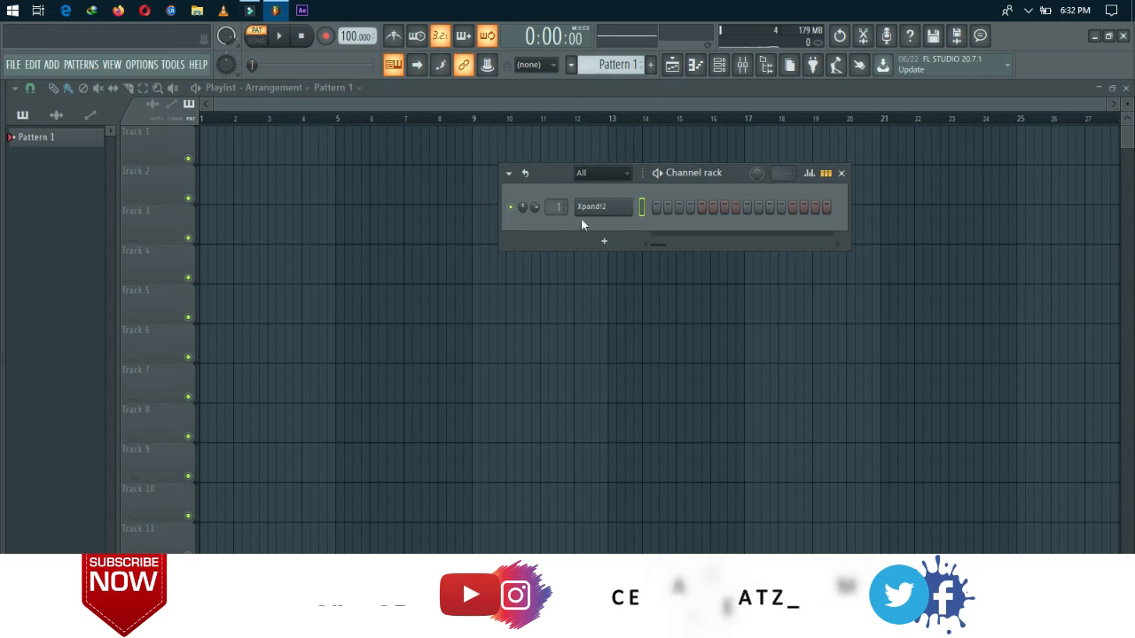
# Add Fruity Reeverb 2 to the first effect slot of the Insert 1 mixer track.
pyautogui.click(743, 68)
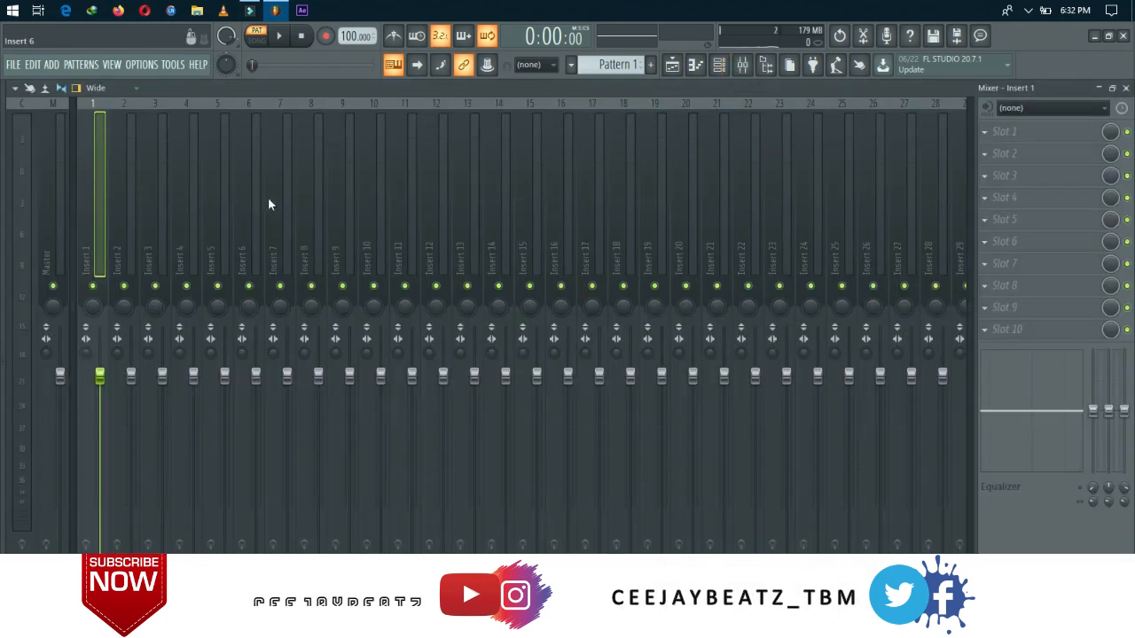
pyautogui.click(1003, 137)
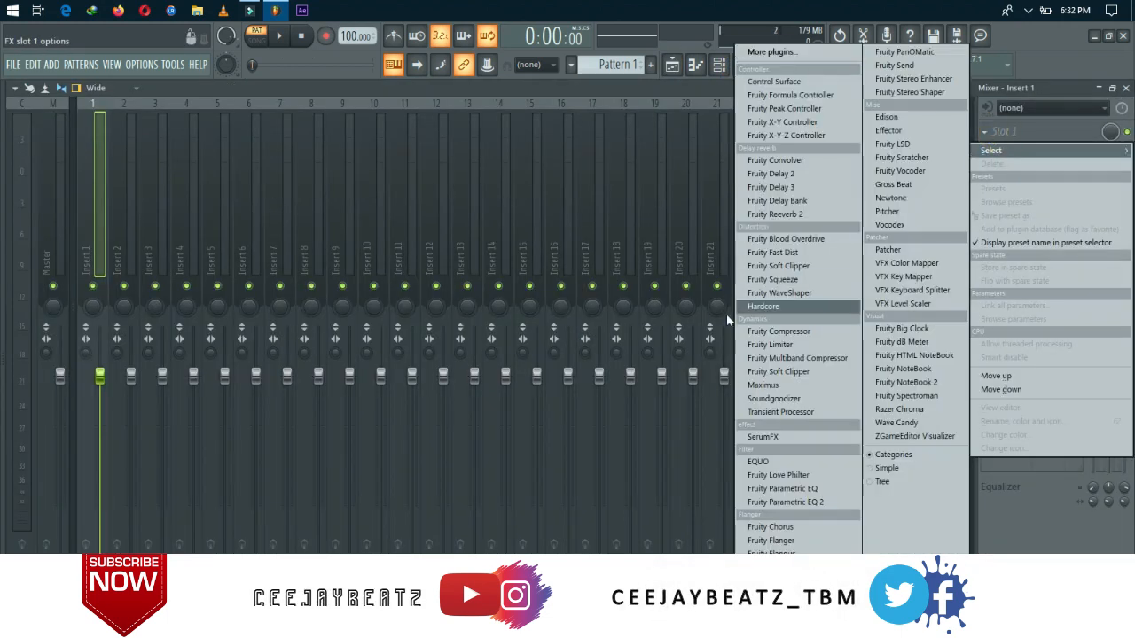
pyautogui.click(780, 215)
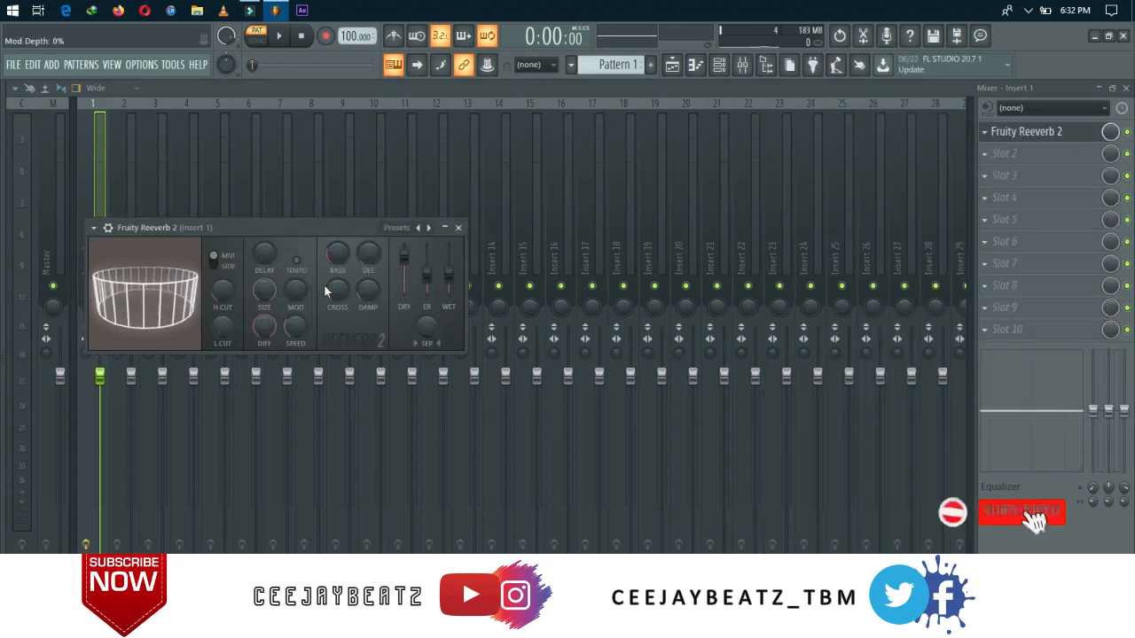
# Set the reverb's high damping to 1.8 kHz and adjust its decay.
pyautogui.moveTo(359, 291); pyautogui.dragTo(359, 306)
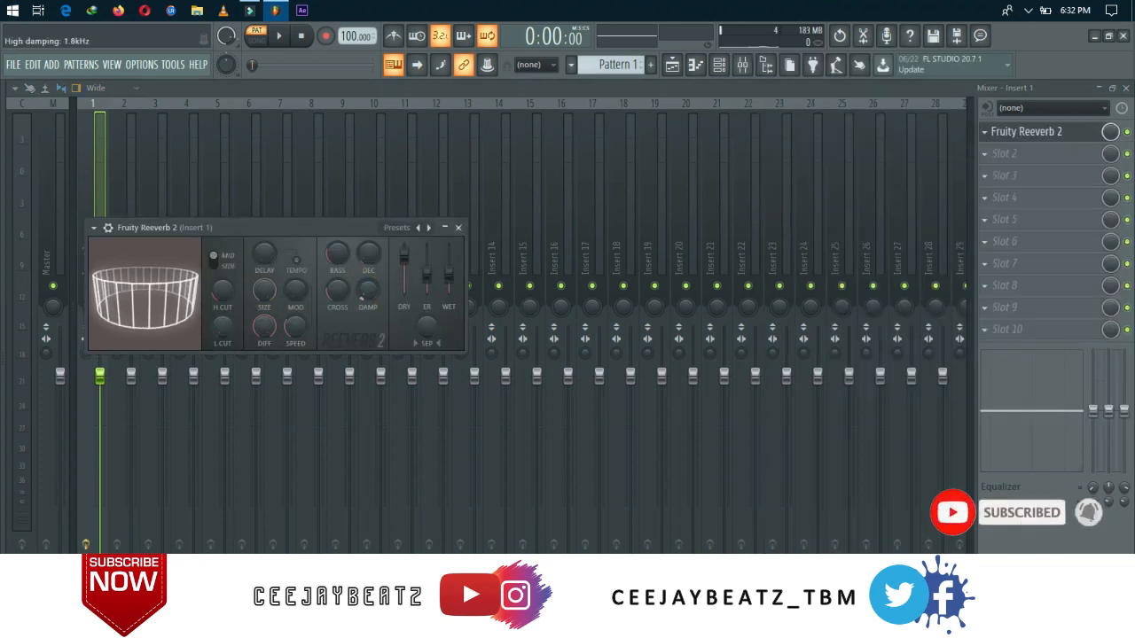
pyautogui.moveTo(364, 258)
pyautogui.mouseDown()
pyautogui.moveTo(363, 230)
pyautogui.moveTo(366, 260)
pyautogui.mouseUp()
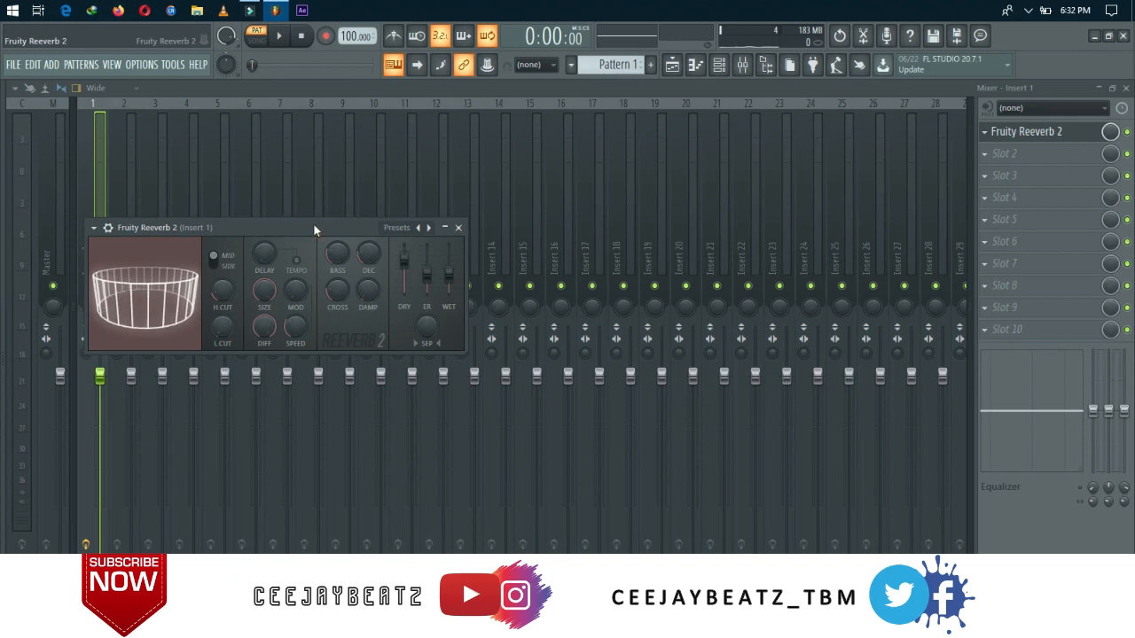
pyautogui.press('Escape')
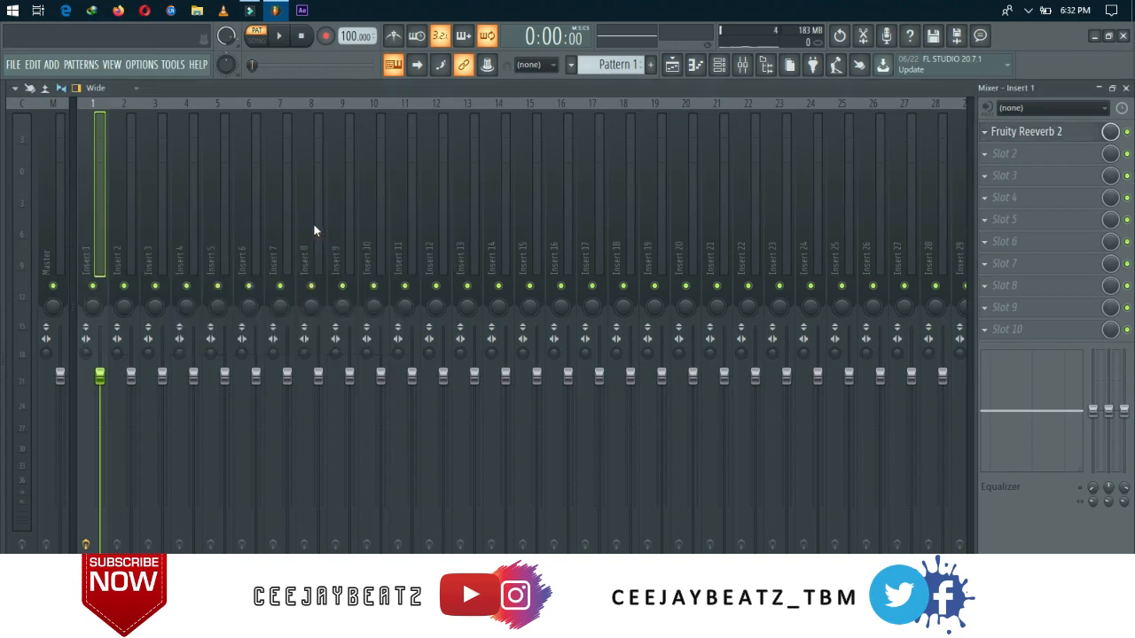
# Audition the layered sound through the reverb with test notes and return to the playlist and channel rack.
pyautogui.press('w')
pyautogui.press('w')
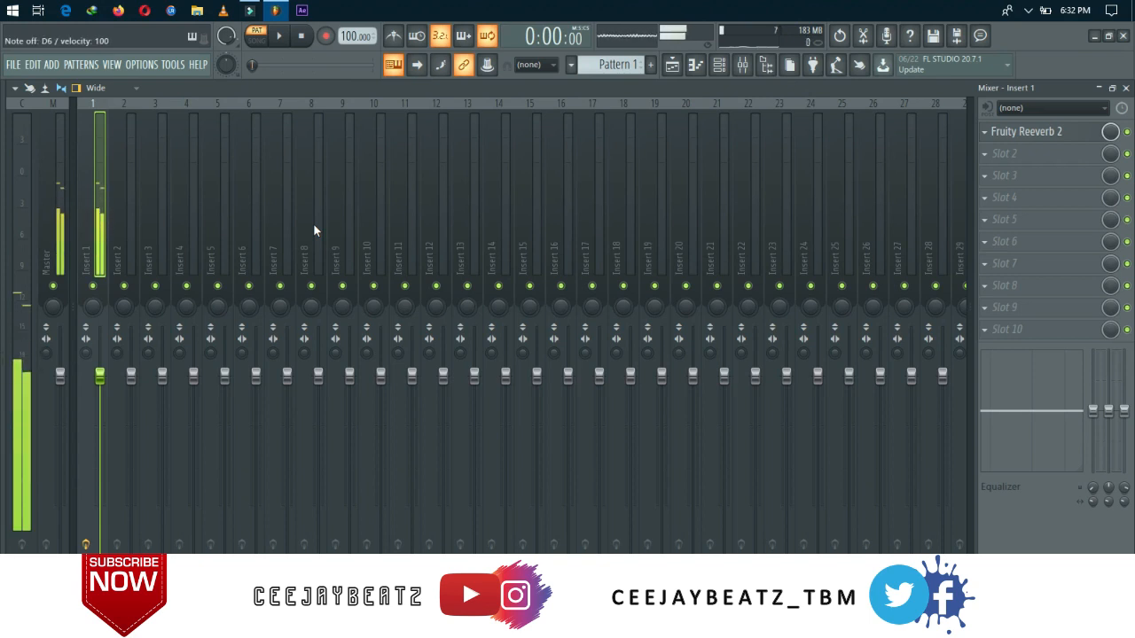
pyautogui.press('c')
pyautogui.press('c')
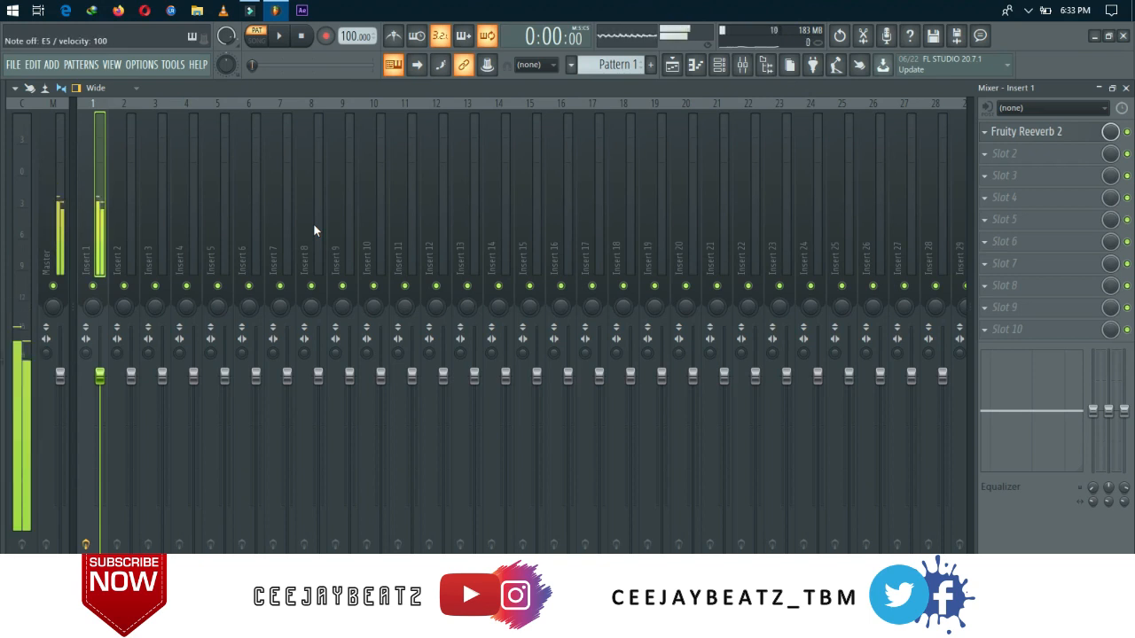
pyautogui.press('x')
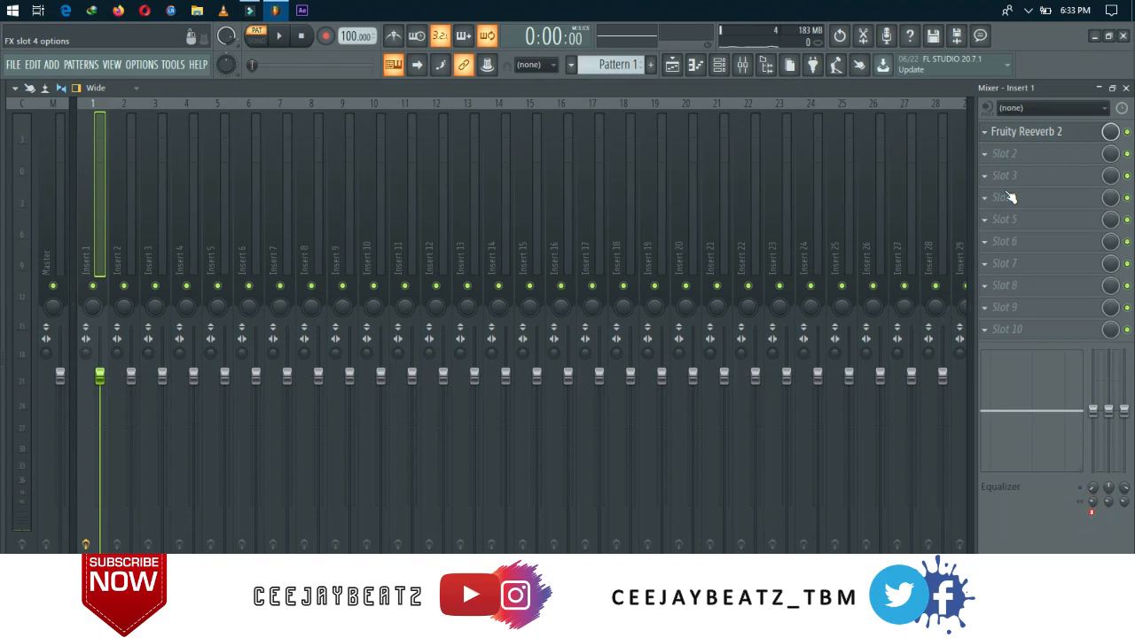
pyautogui.press('F9')
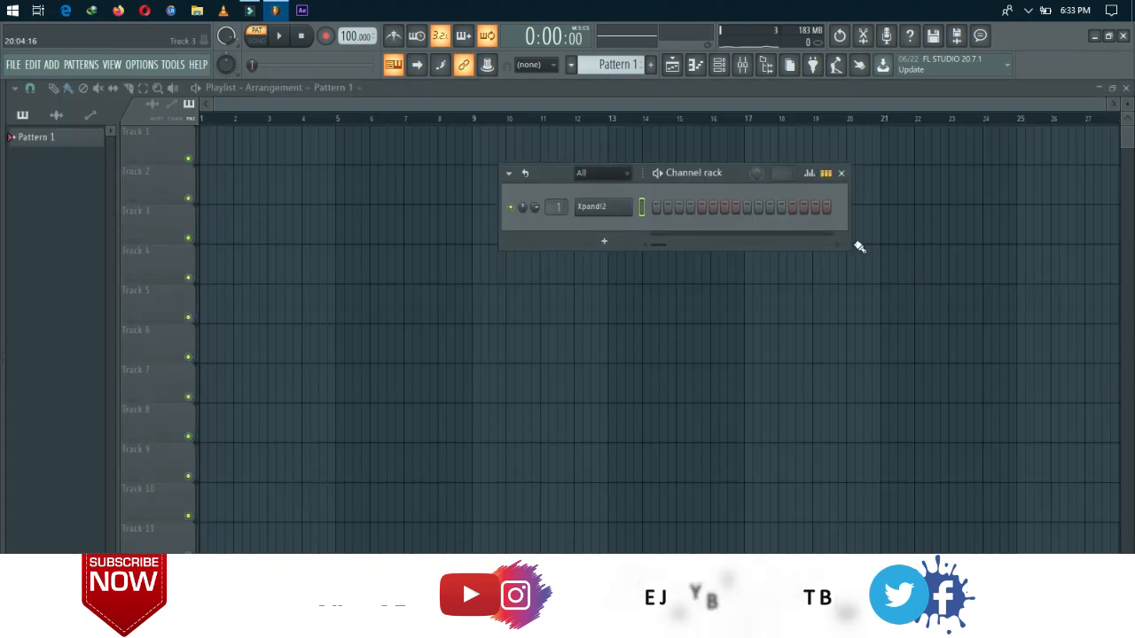
# Widen and reposition the channel rack, and audition the Xpand!2 sound with several test notes.
pyautogui.moveTo(848, 251); pyautogui.dragTo(965, 307)
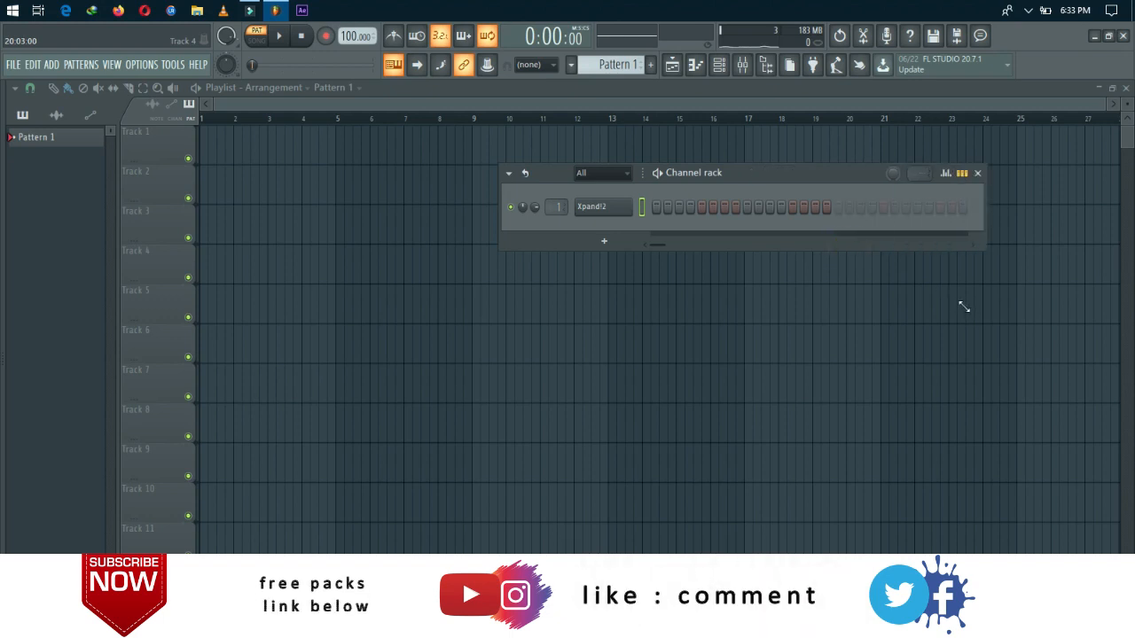
pyautogui.moveTo(804, 174); pyautogui.dragTo(711, 217)
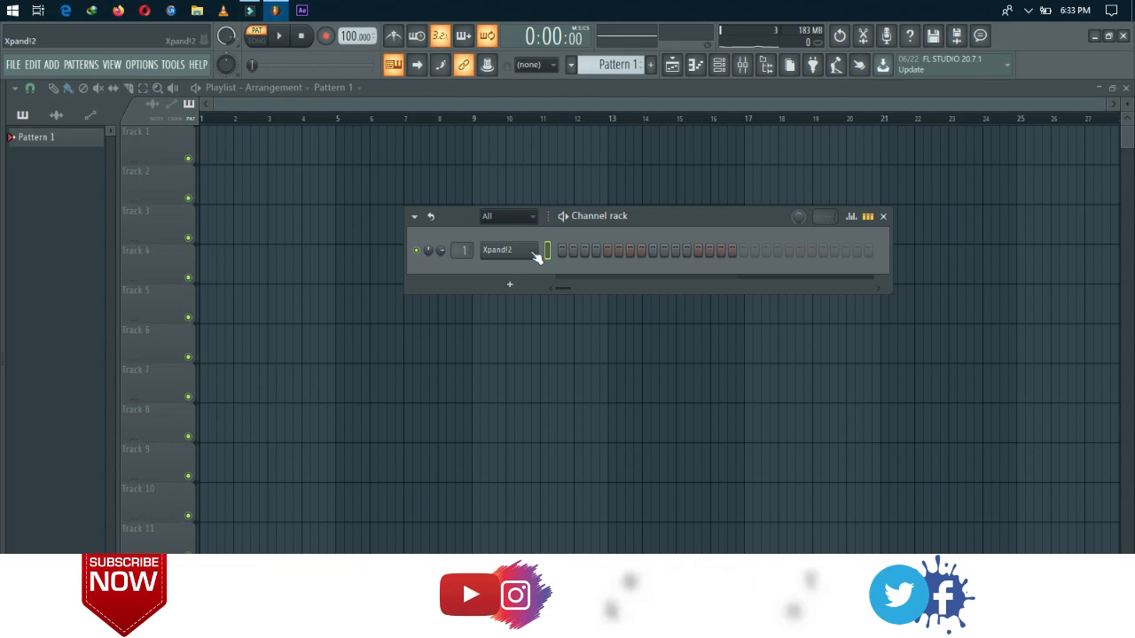
pyautogui.press('v')
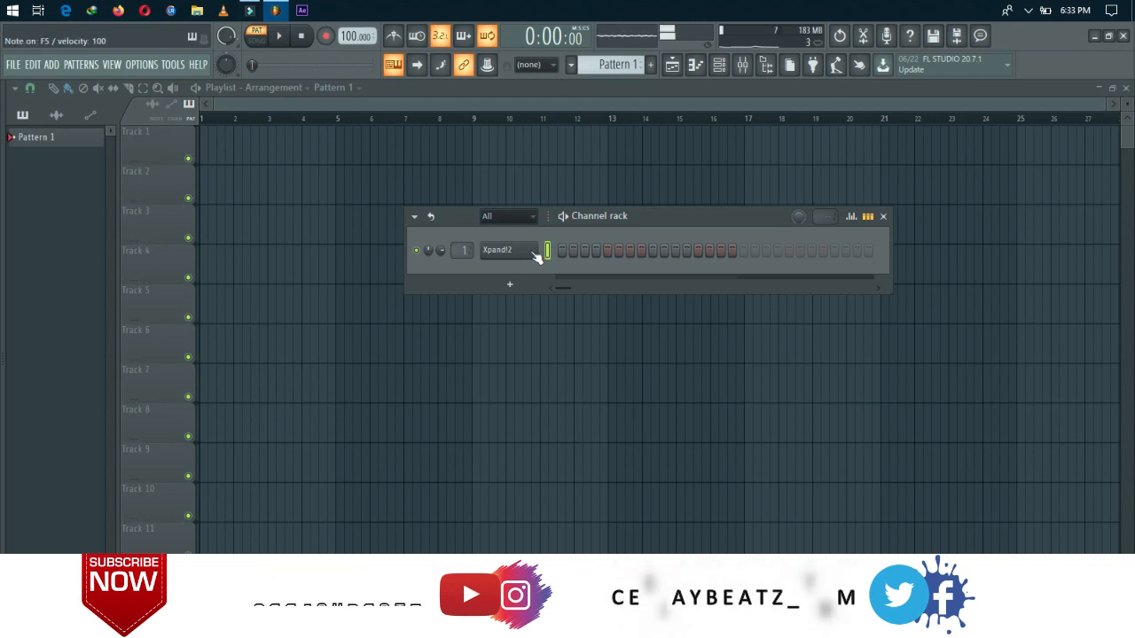
pyautogui.press('m')
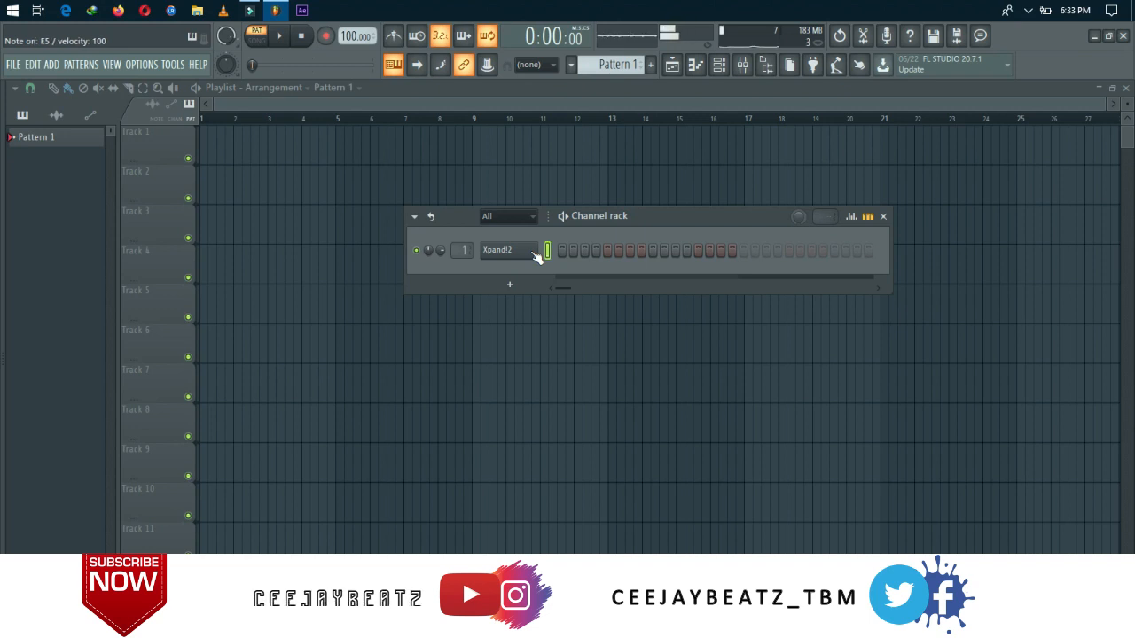
pyautogui.press('x')
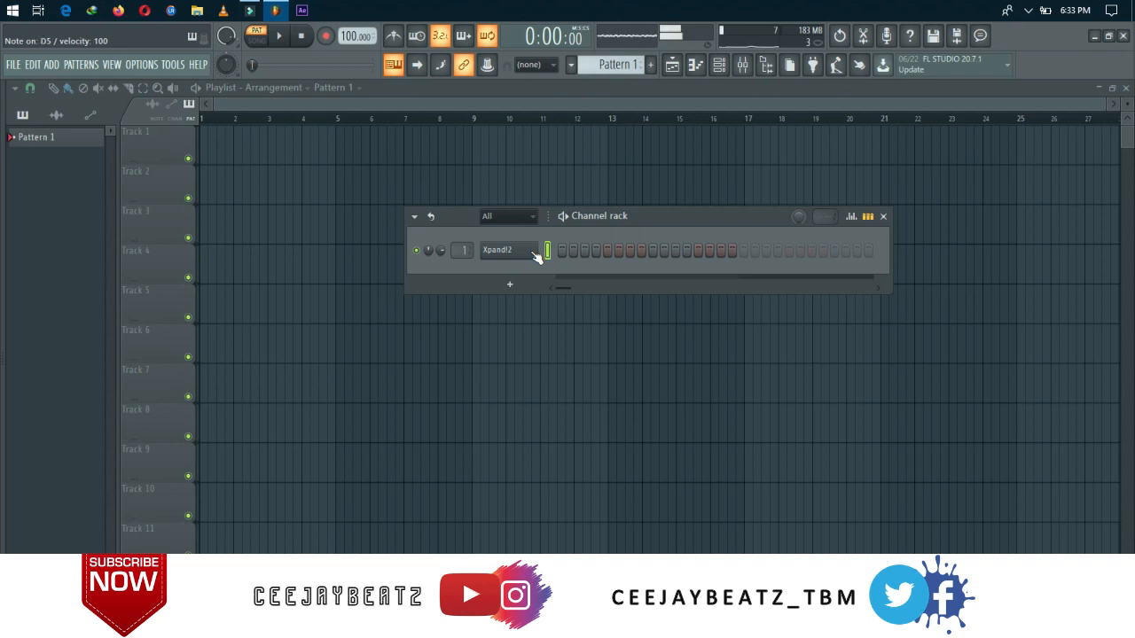
pyautogui.press('z')
pyautogui.press('n')
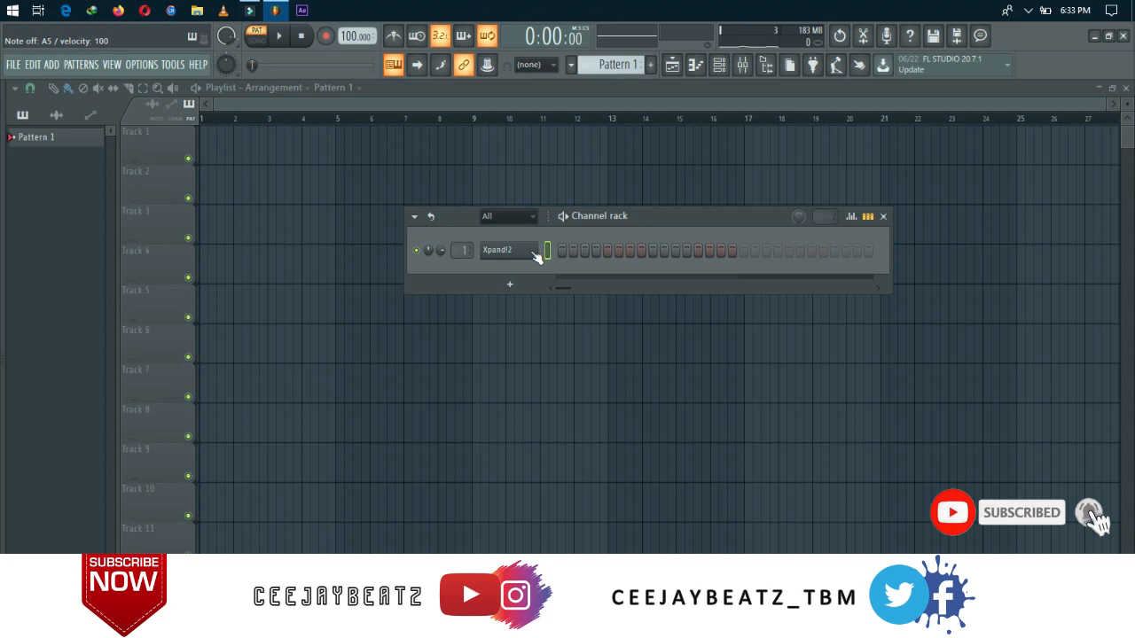
# Examine the celeste and piano layer settings in the Xpand!2 plugin window.
pyautogui.click(522, 253)
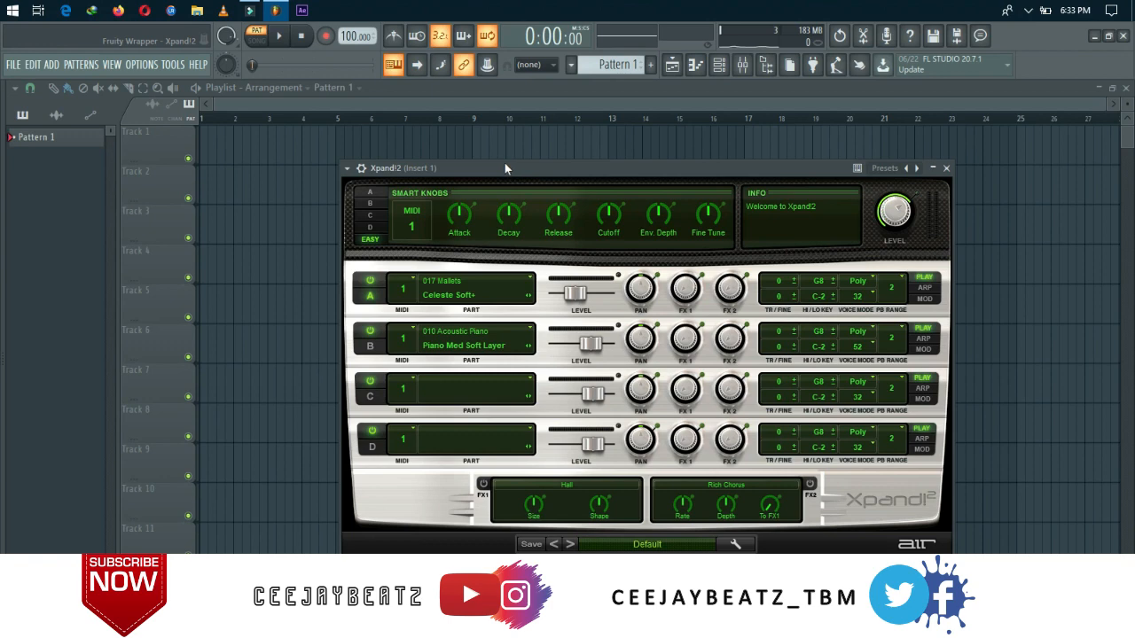
pyautogui.moveTo(498, 163); pyautogui.dragTo(484, 157)
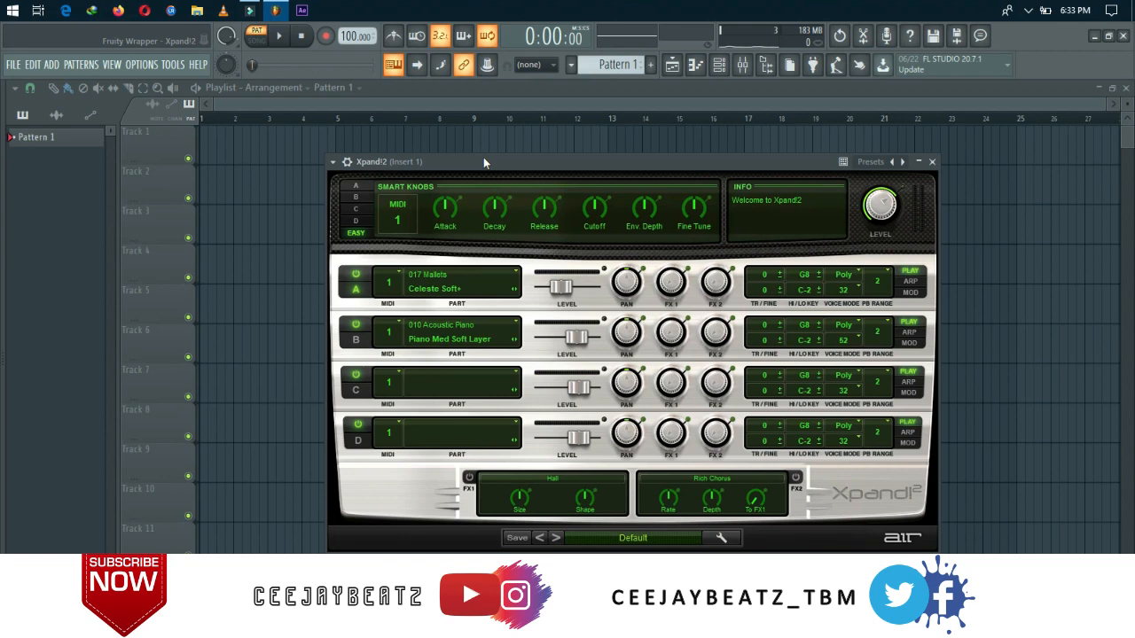
pyautogui.moveTo(483, 158); pyautogui.dragTo(485, 153)
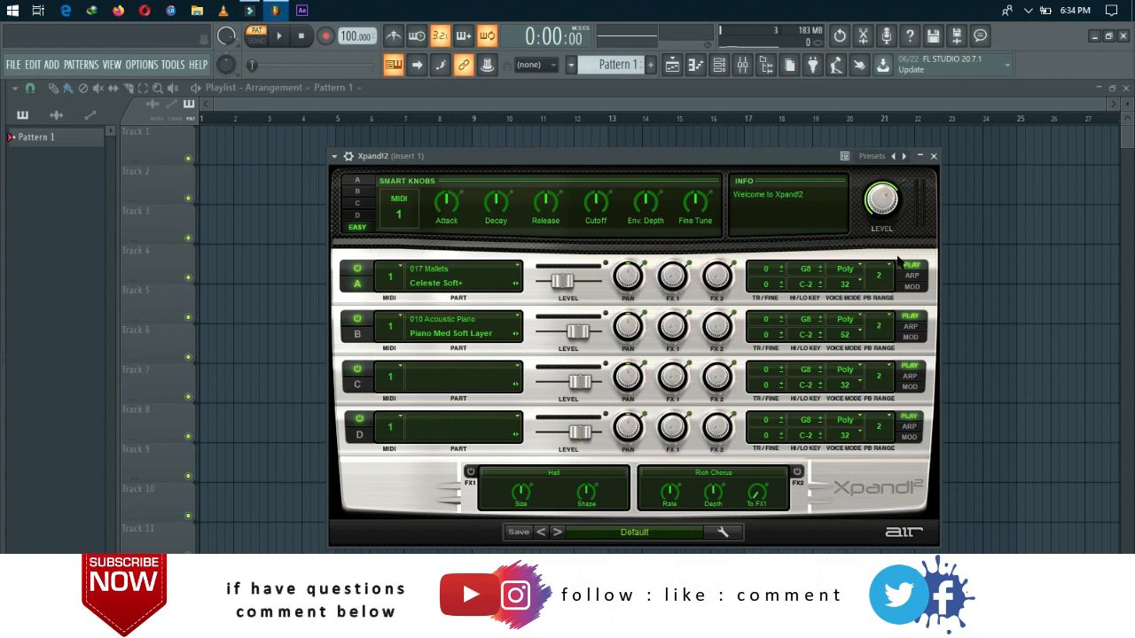
pyautogui.press('Escape')
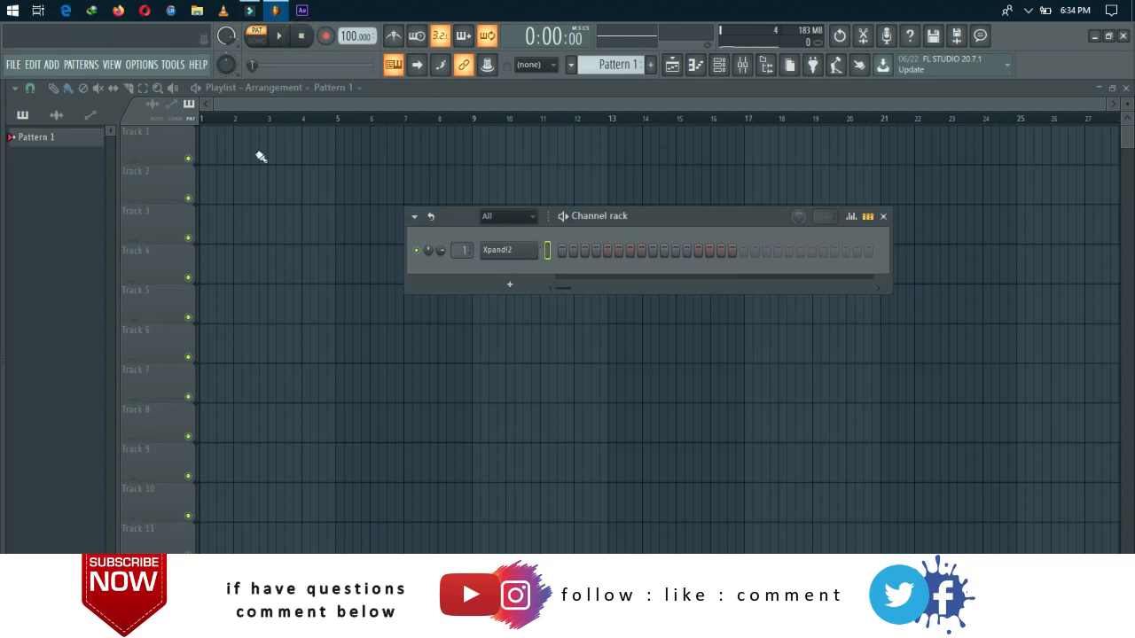
# Place a Pattern 1 clip at bar 1 of Track 1 and start recording notes and automation.
pyautogui.click(219, 147)
pyautogui.moveTo(231, 146); pyautogui.dragTo(214, 146)
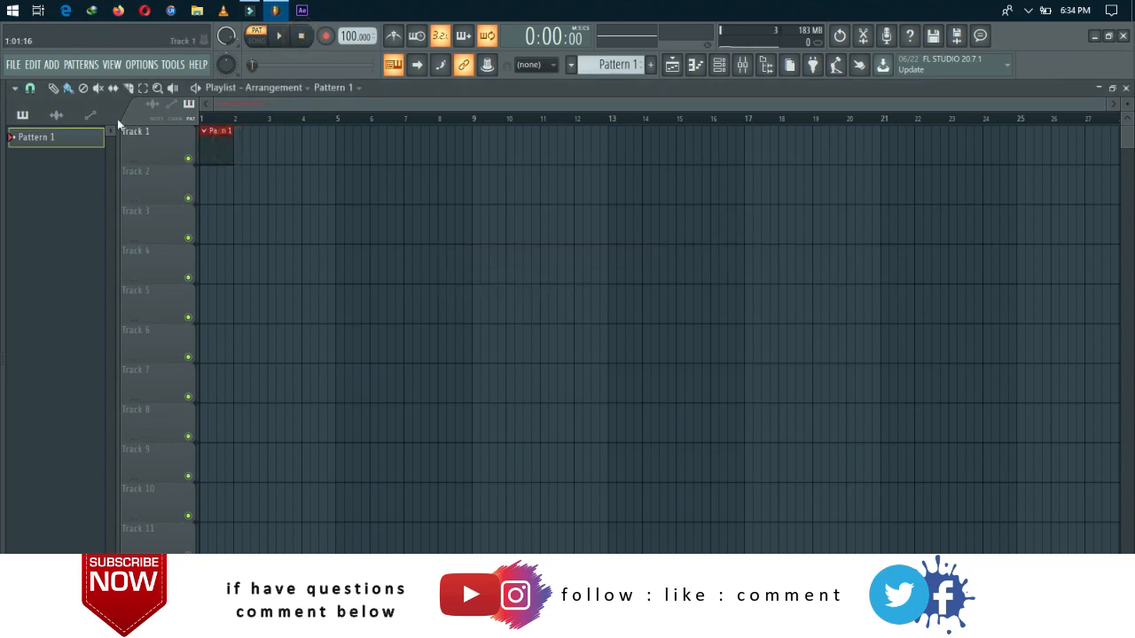
pyautogui.click(325, 36)
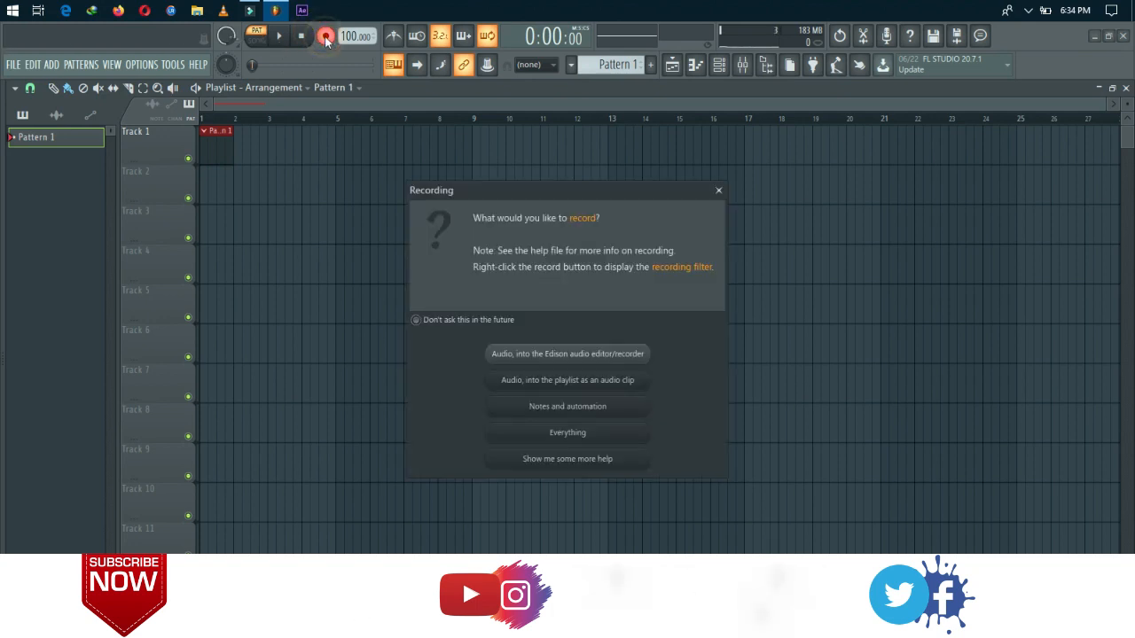
pyautogui.click(523, 406)
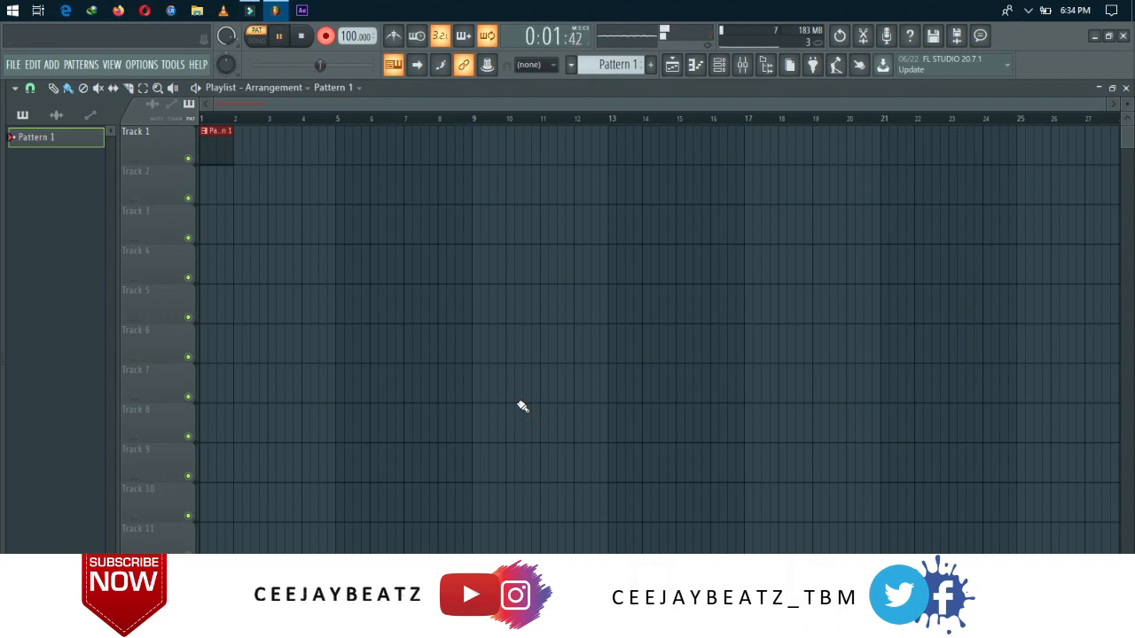
# Try to record a three-note chord into Pattern 1 and check the pattern in the piano roll.
pyautogui.press('c')
pyautogui.press('b')
pyautogui.press('m')
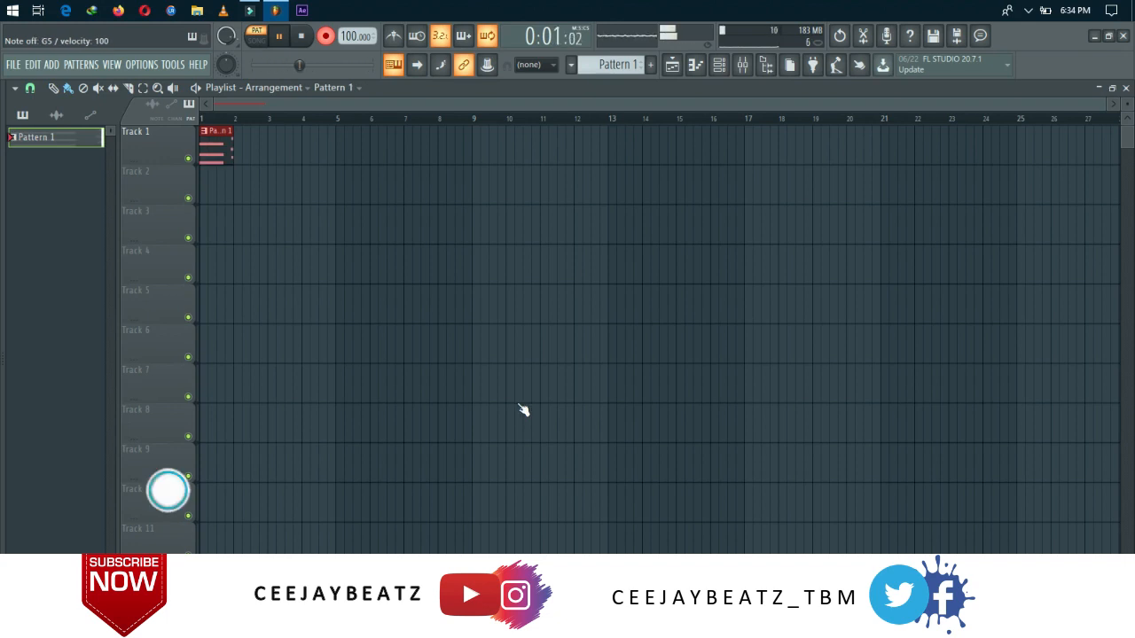
pyautogui.press('space')
pyautogui.doubleClick(215, 151)
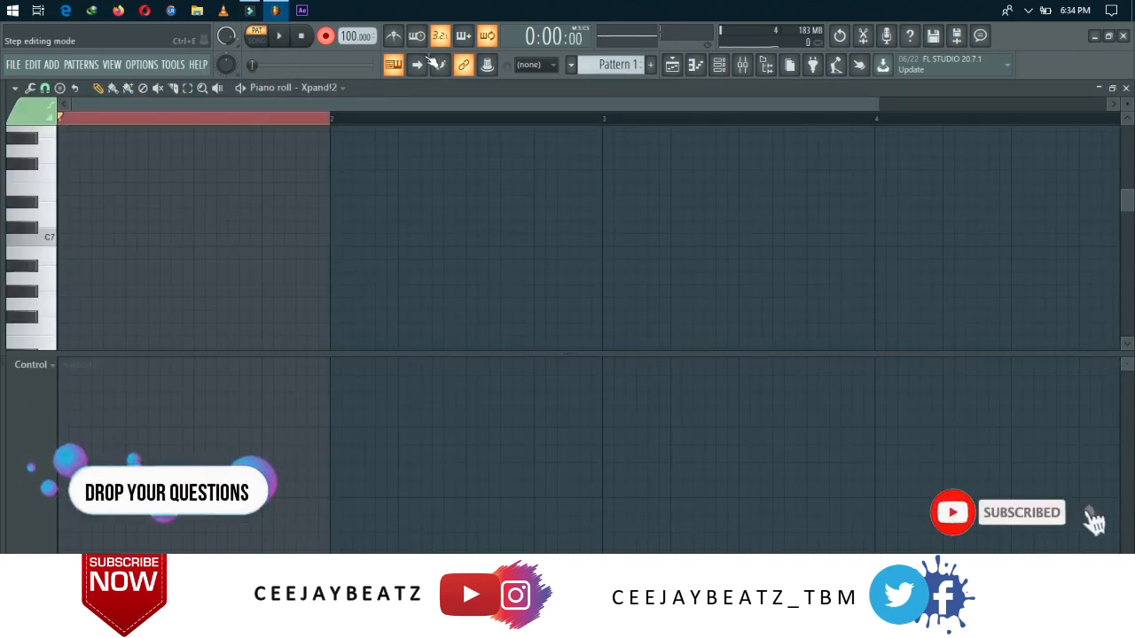
pyautogui.press('Escape')
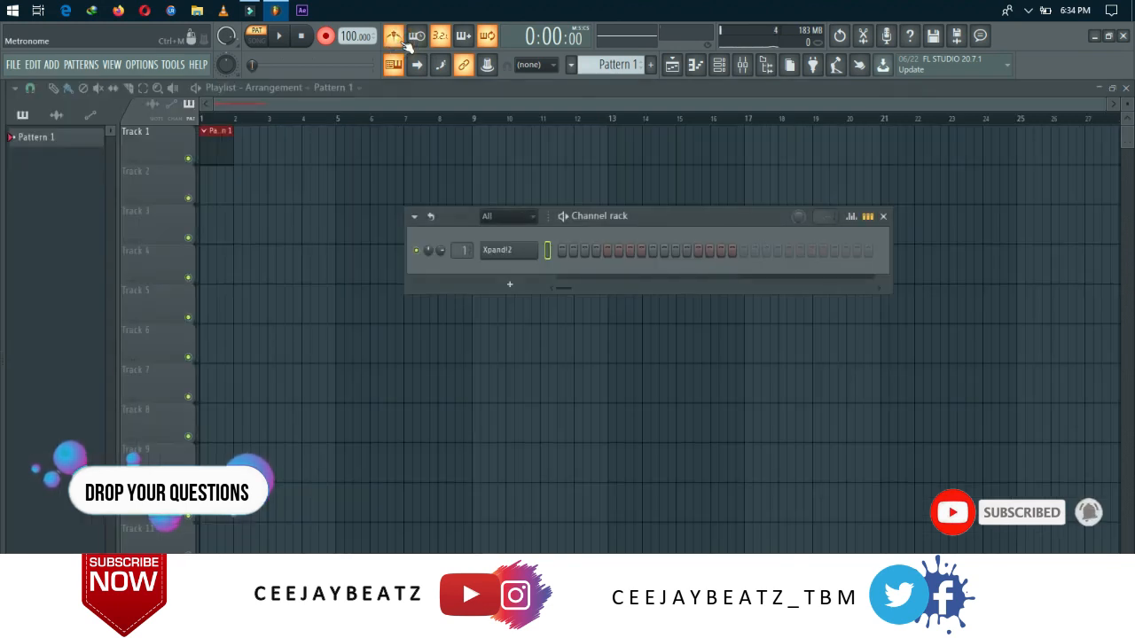
# Try to record the chord again with the metronome on, and clear the take from the piano roll.
pyautogui.press('space')
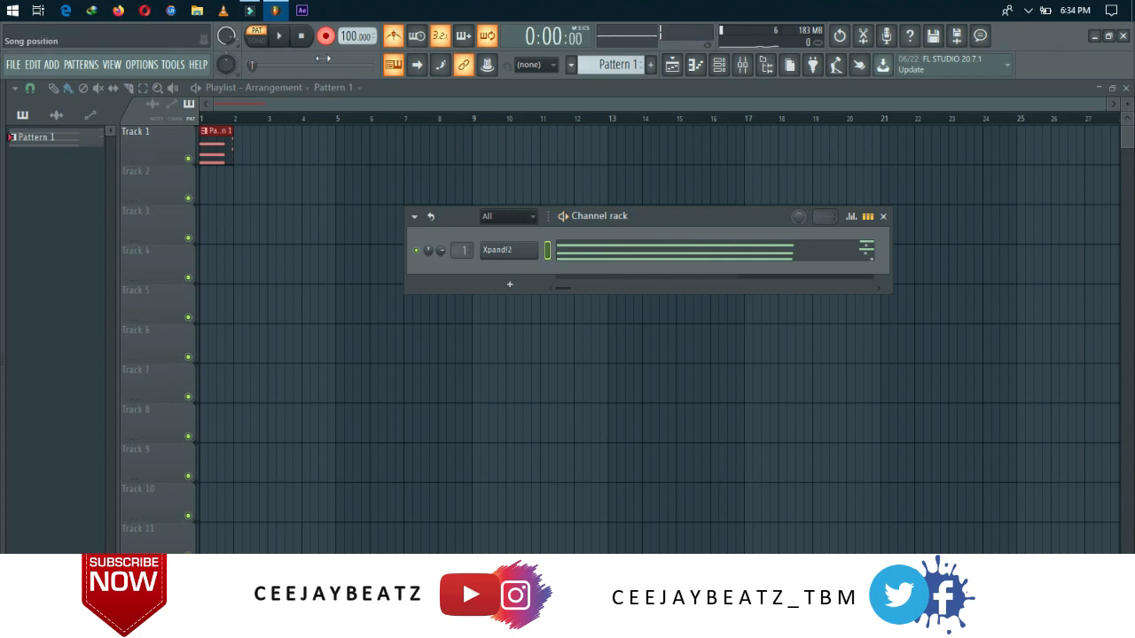
pyautogui.click(600, 253)
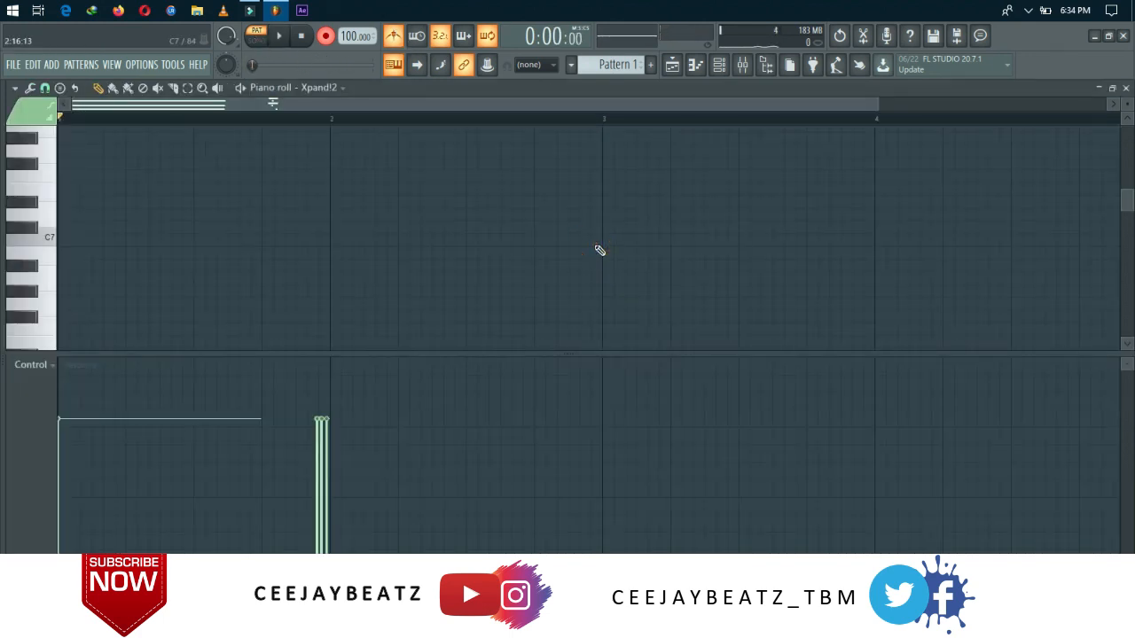
pyautogui.press('F7')
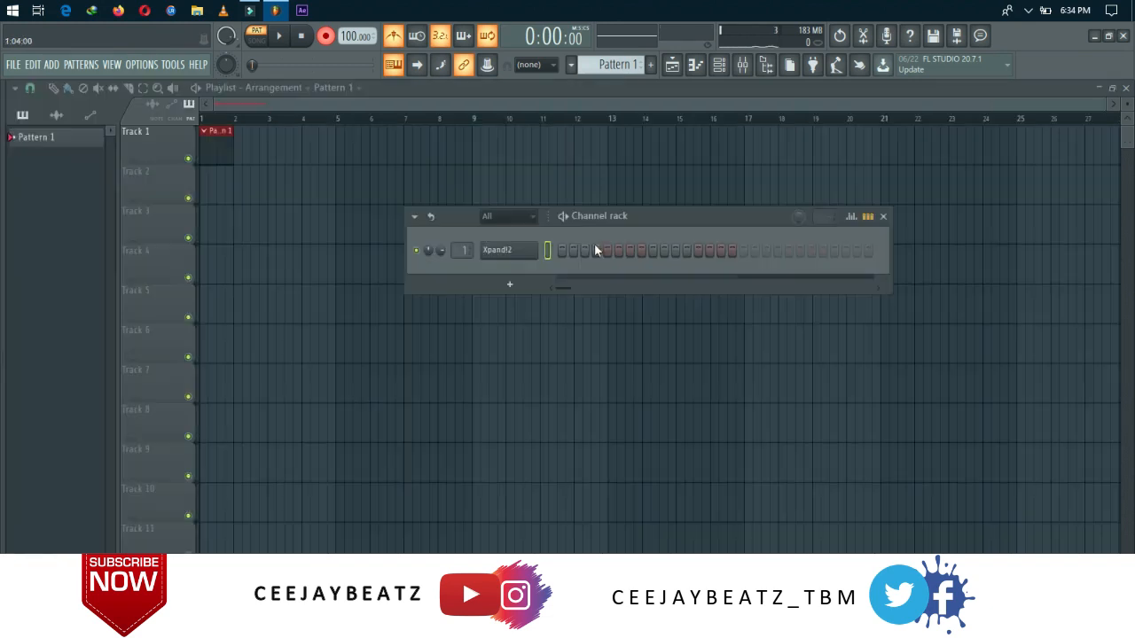
# Switch playback to song mode and try to record another take of the chord in Pattern 1.
pyautogui.click(257, 42)
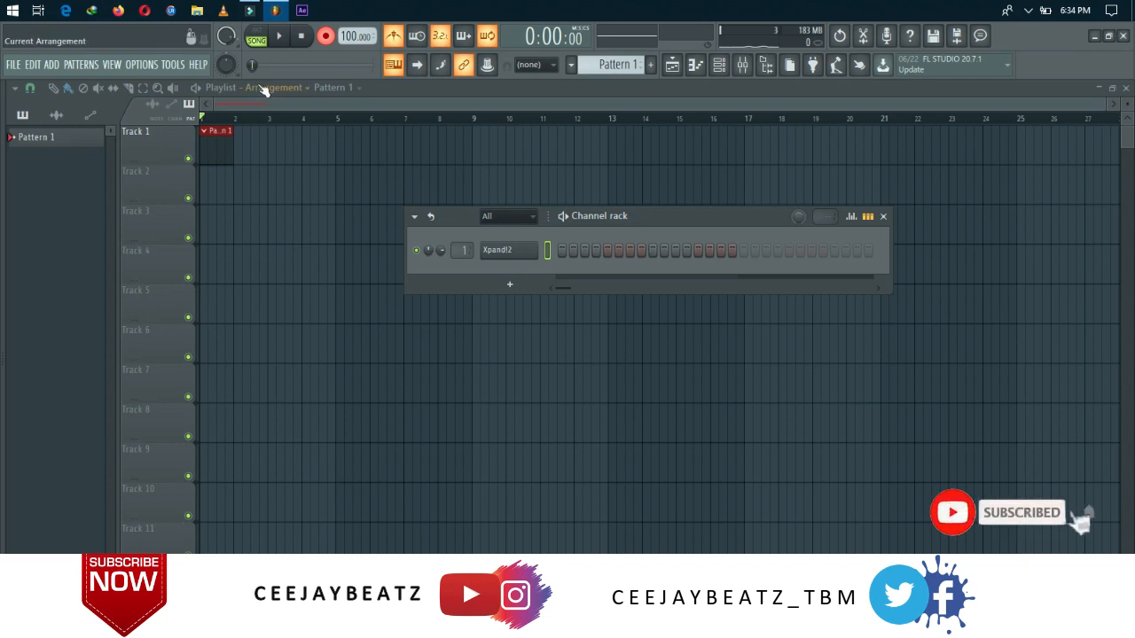
pyautogui.press('space')
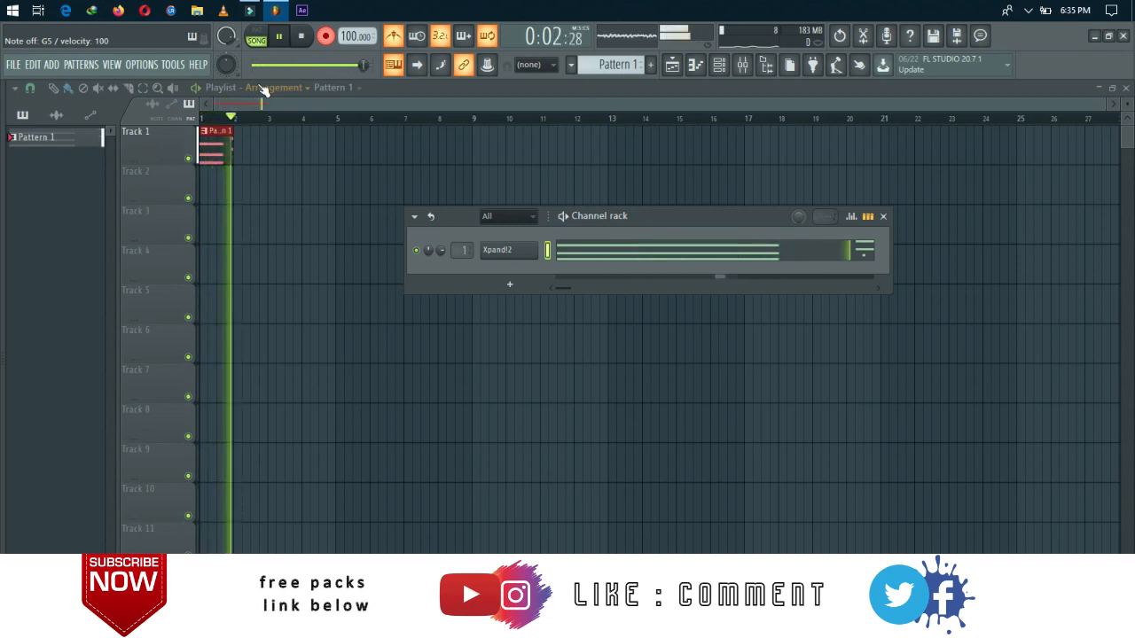
pyautogui.press('space')
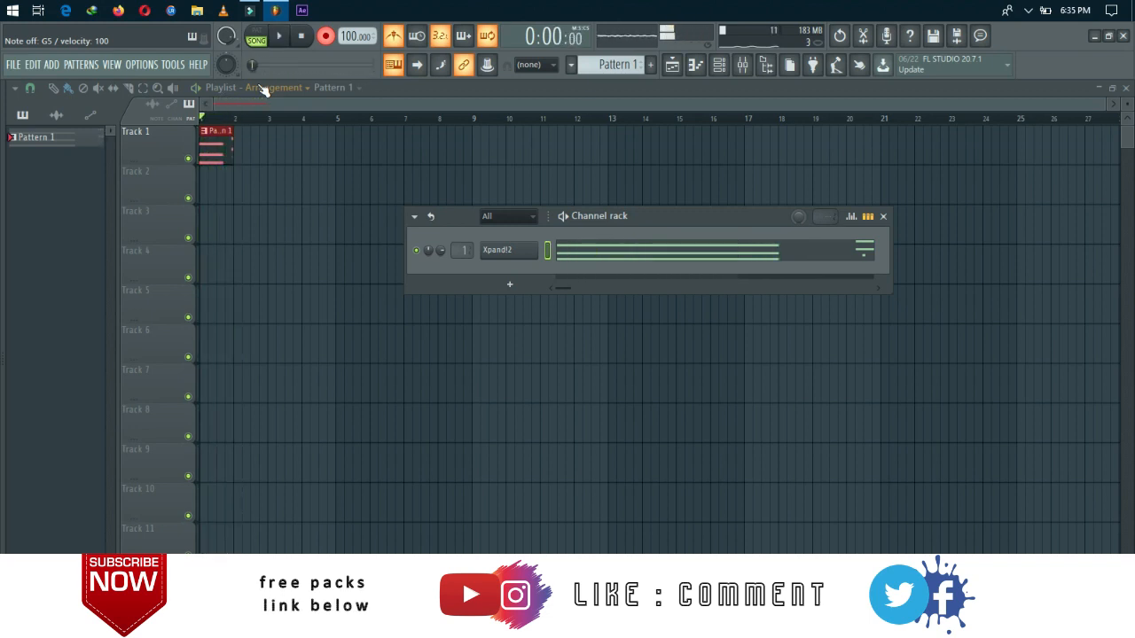
# Delete the Pattern 1 clip from Track 1 and clear the recorded notes from the Xpand!2 piano roll.
pyautogui.rightClick(227, 145)
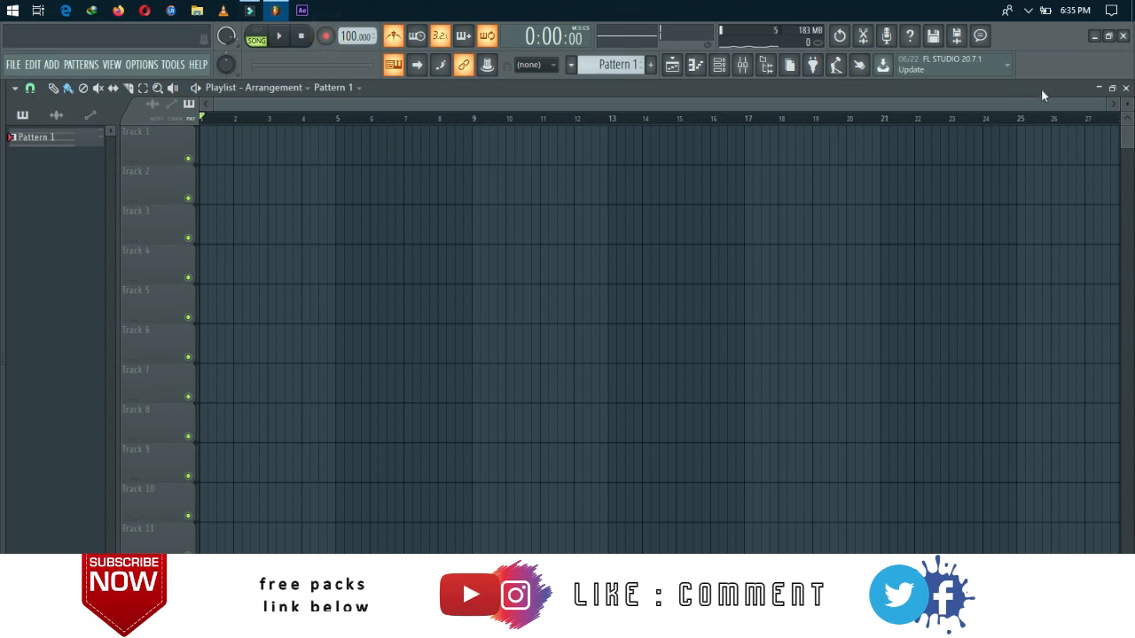
pyautogui.click(715, 74)
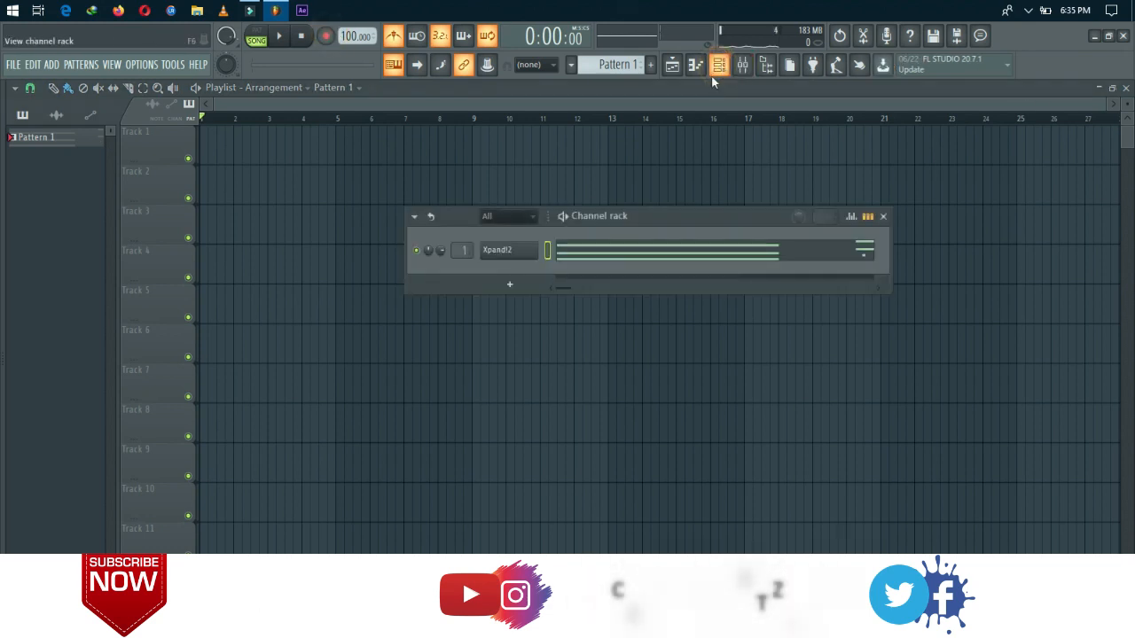
pyautogui.click(587, 255)
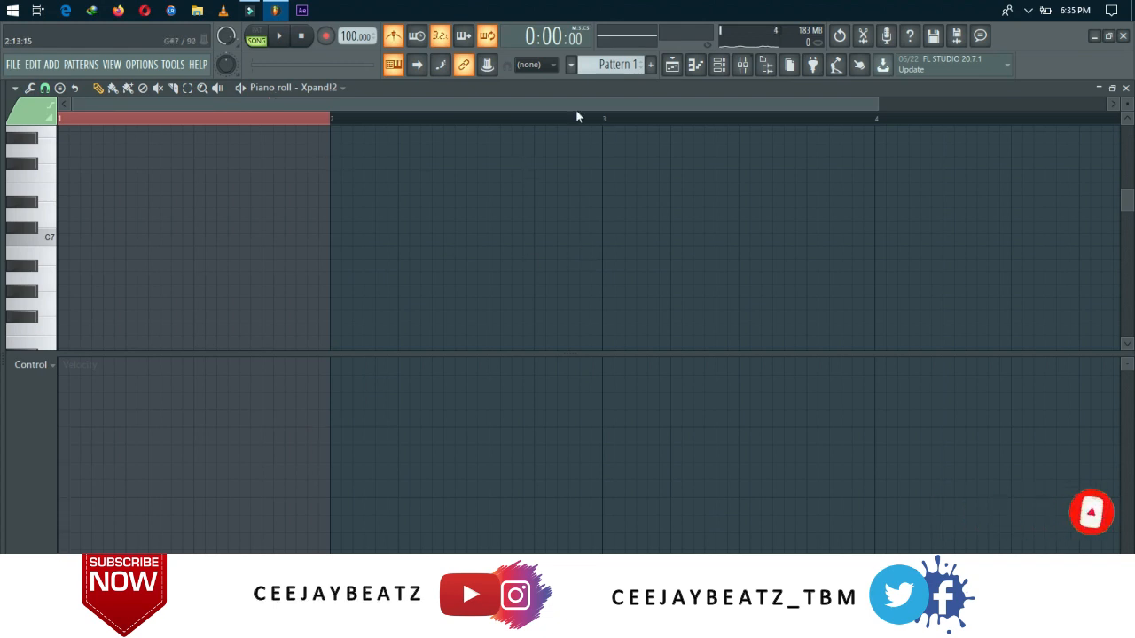
# Draw a chord of D5, F5 and A5 at the start of bar 1 in the Xpand!2 piano roll.
pyautogui.click(719, 65)
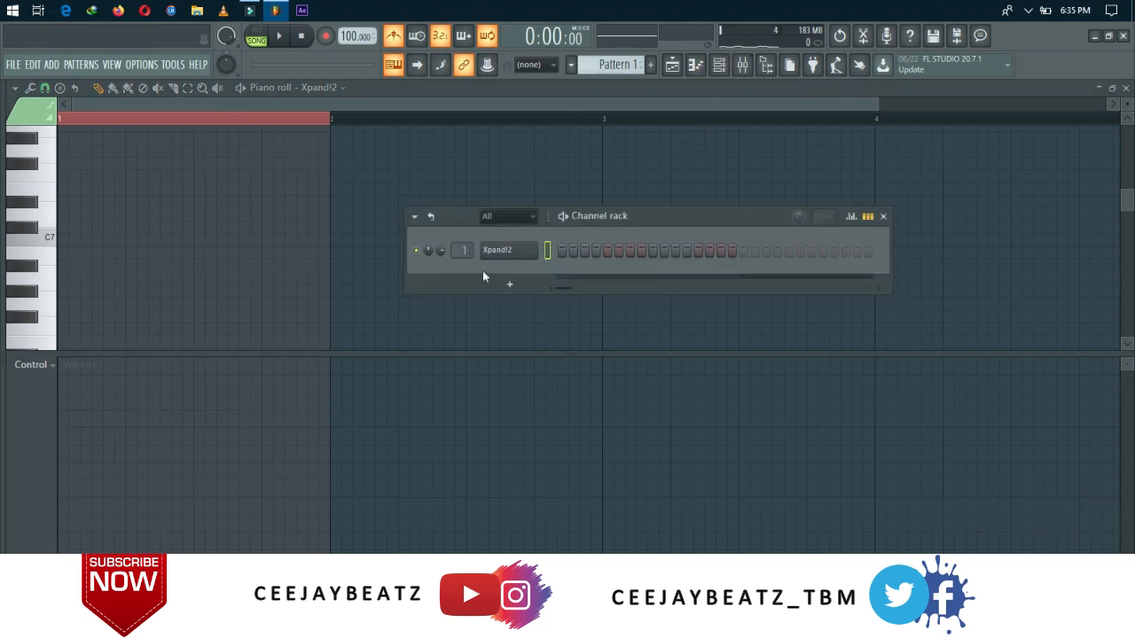
pyautogui.rightClick(497, 256)
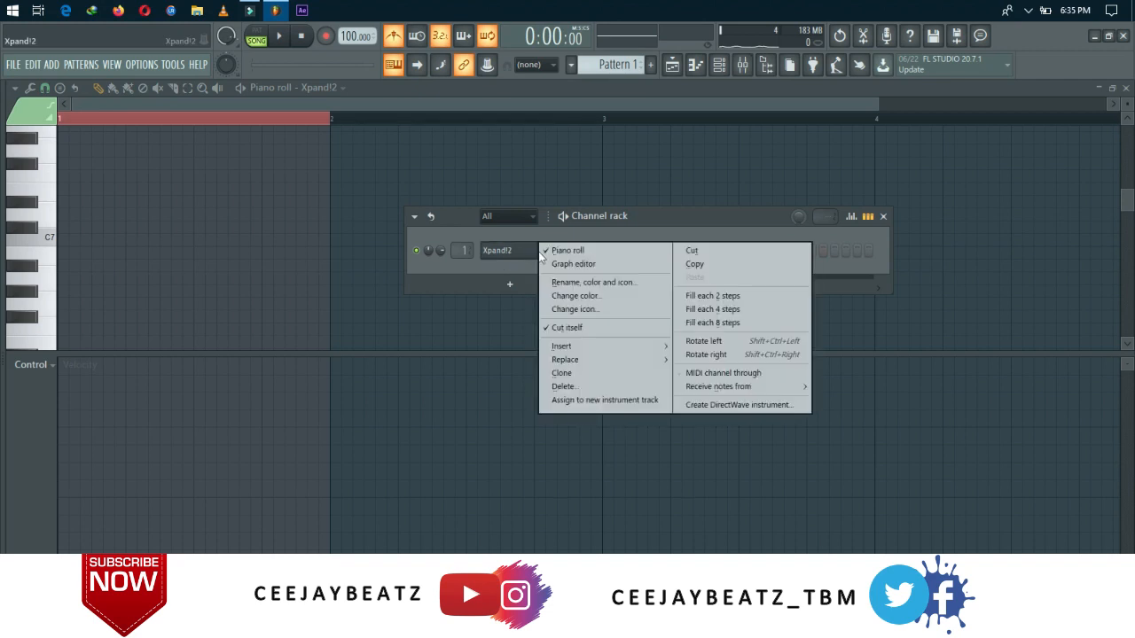
pyautogui.click(51, 266)
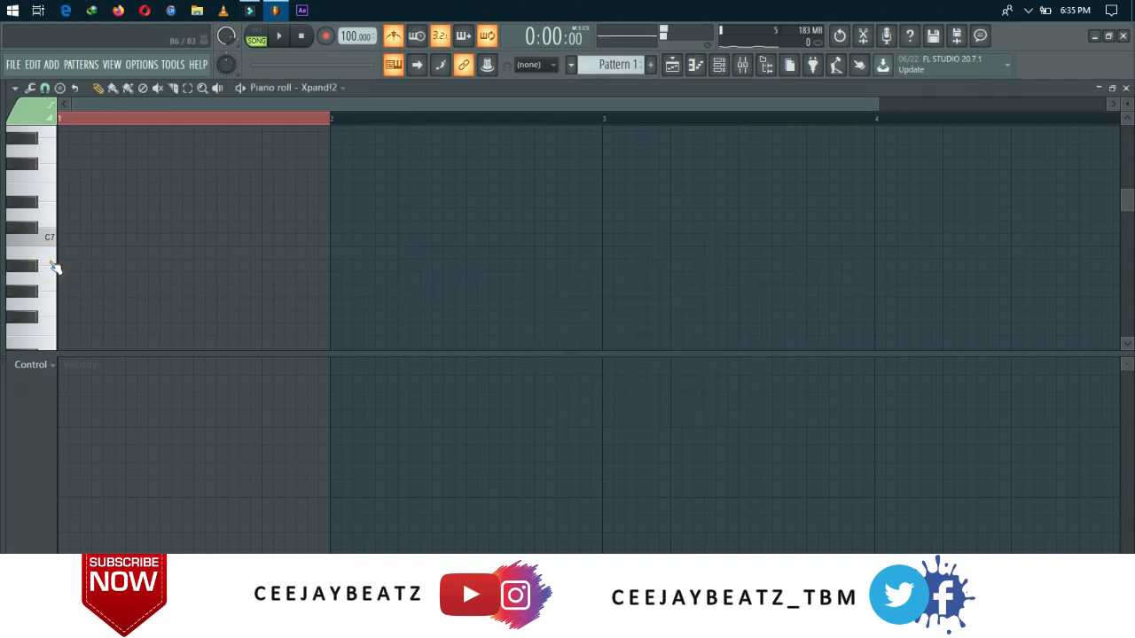
pyautogui.scroll(-4, 53, 266)
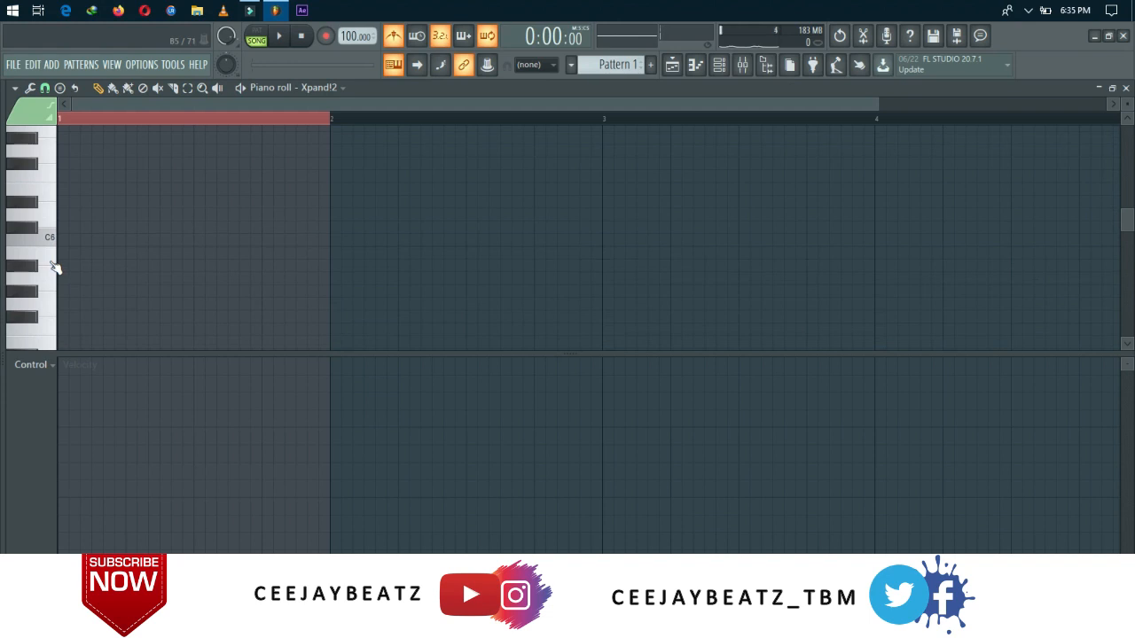
pyautogui.scroll(-4, 53, 268)
pyautogui.scroll(1, 53, 267)
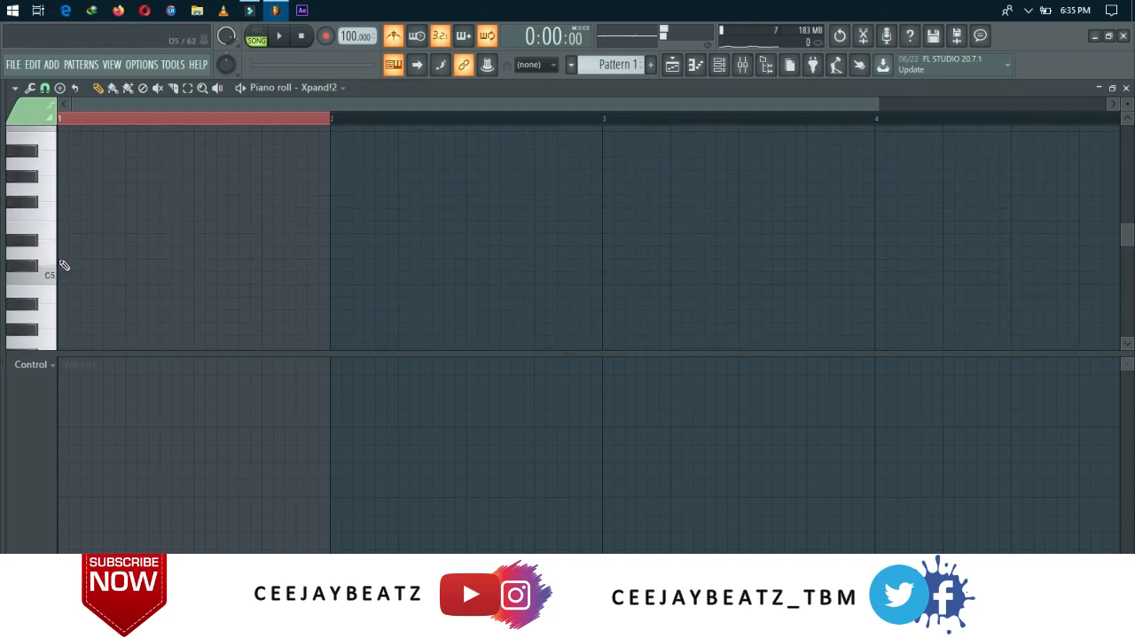
pyautogui.click(71, 257)
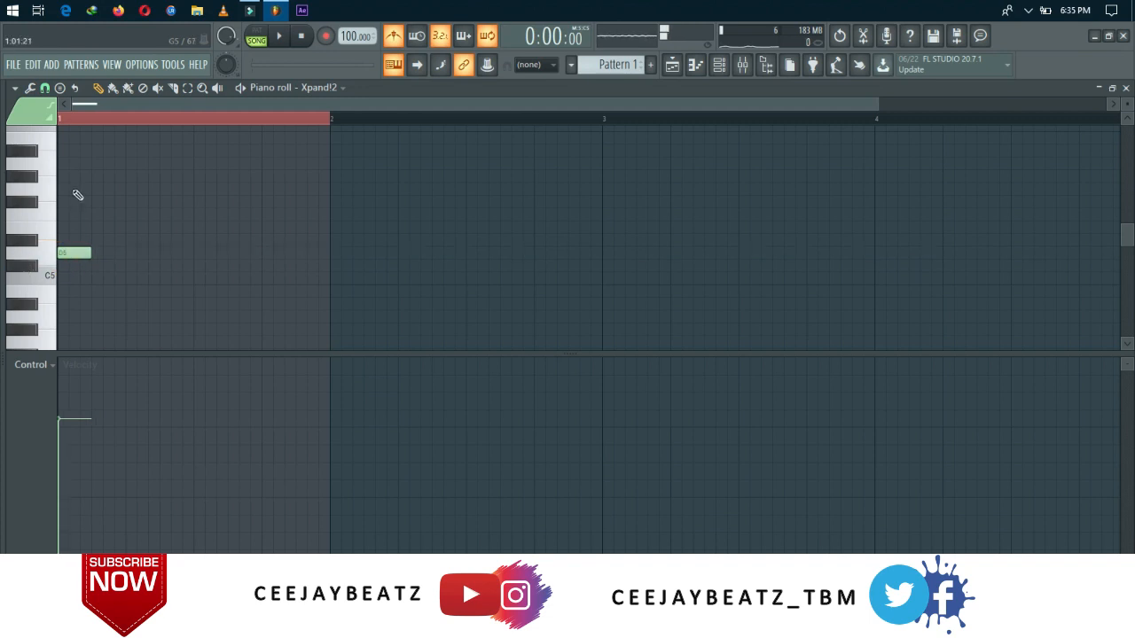
pyautogui.click(71, 216)
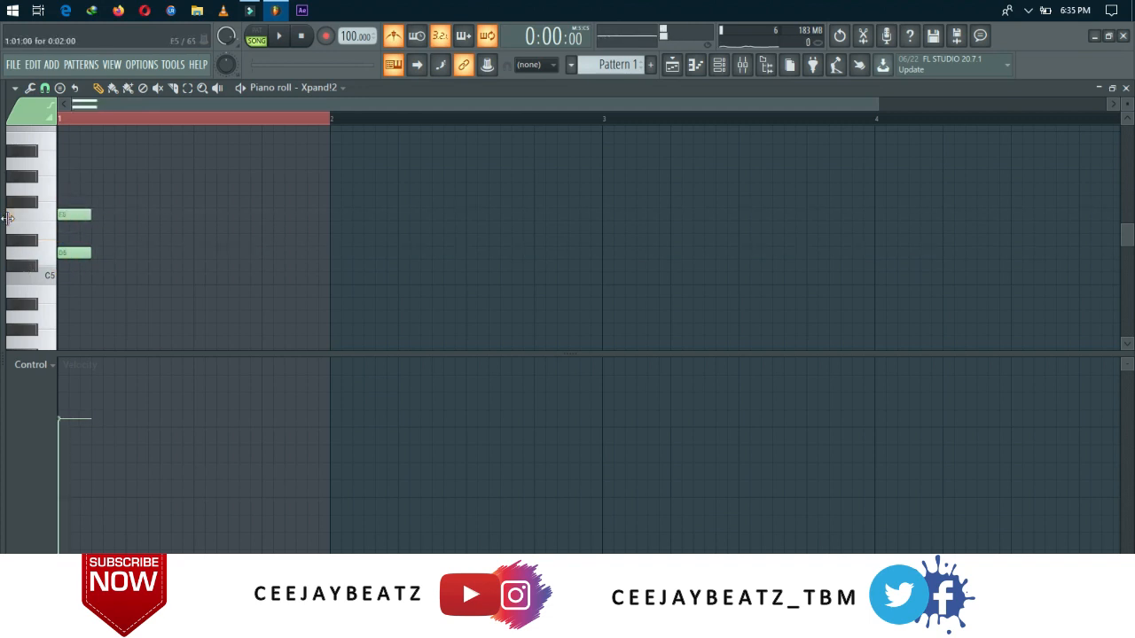
pyautogui.click(78, 164)
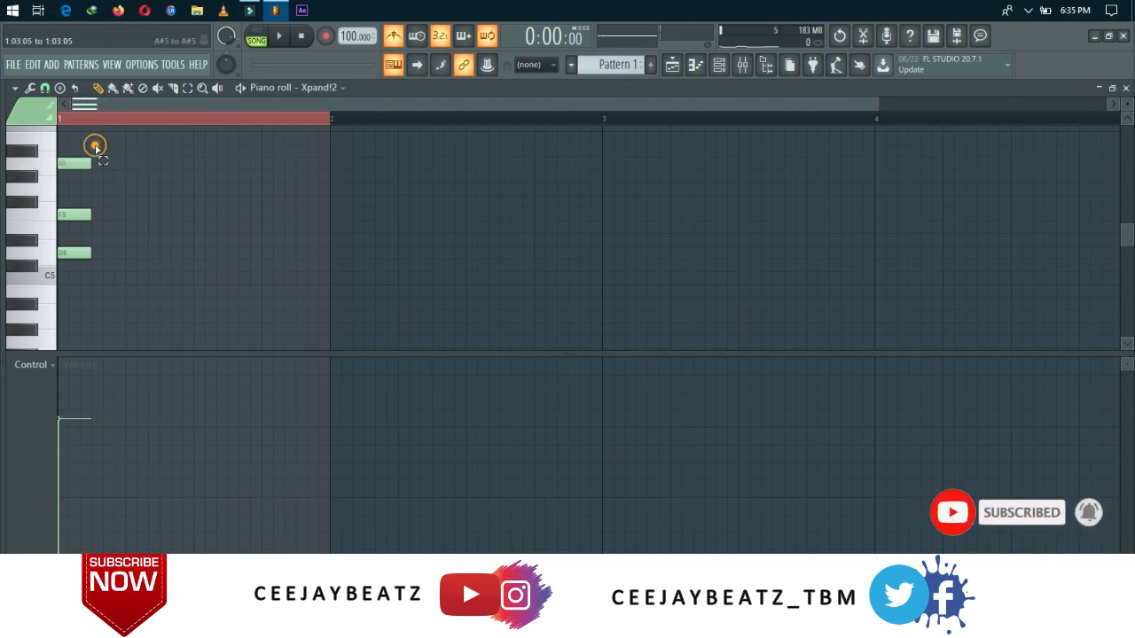
# Select the three chord notes and lengthen them together to fill bar 1.
pyautogui.moveTo(96, 147); pyautogui.dragTo(54, 108)
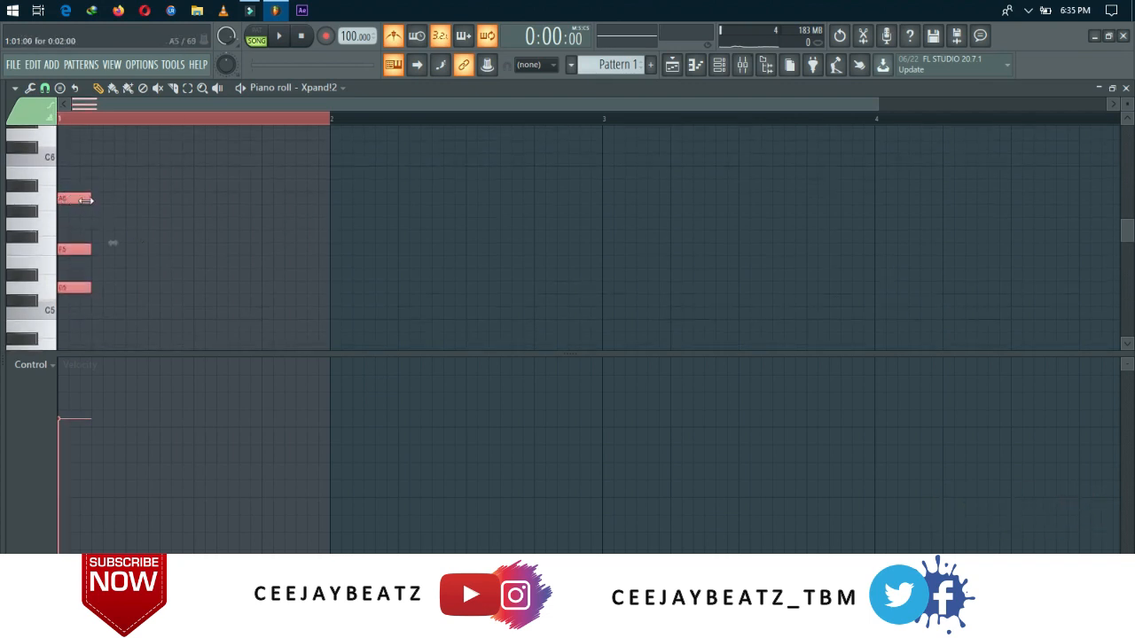
pyautogui.moveTo(87, 199); pyautogui.dragTo(321, 234)
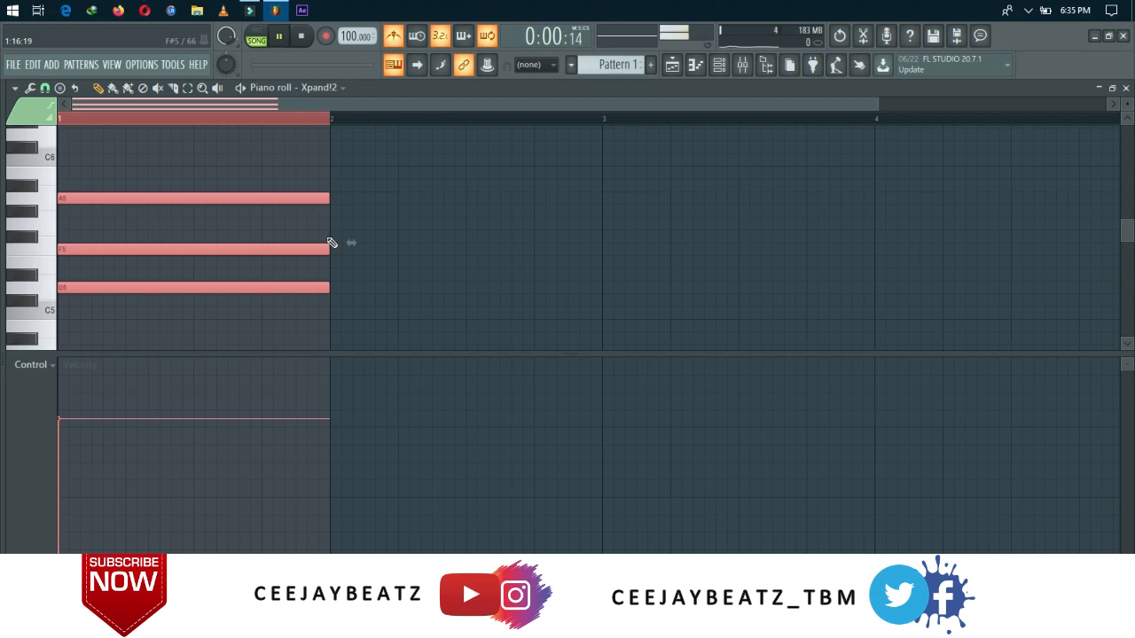
# Switch playback to pattern mode and draw a chord of E5, G5 and B5 filling bar 2.
pyautogui.press('space')
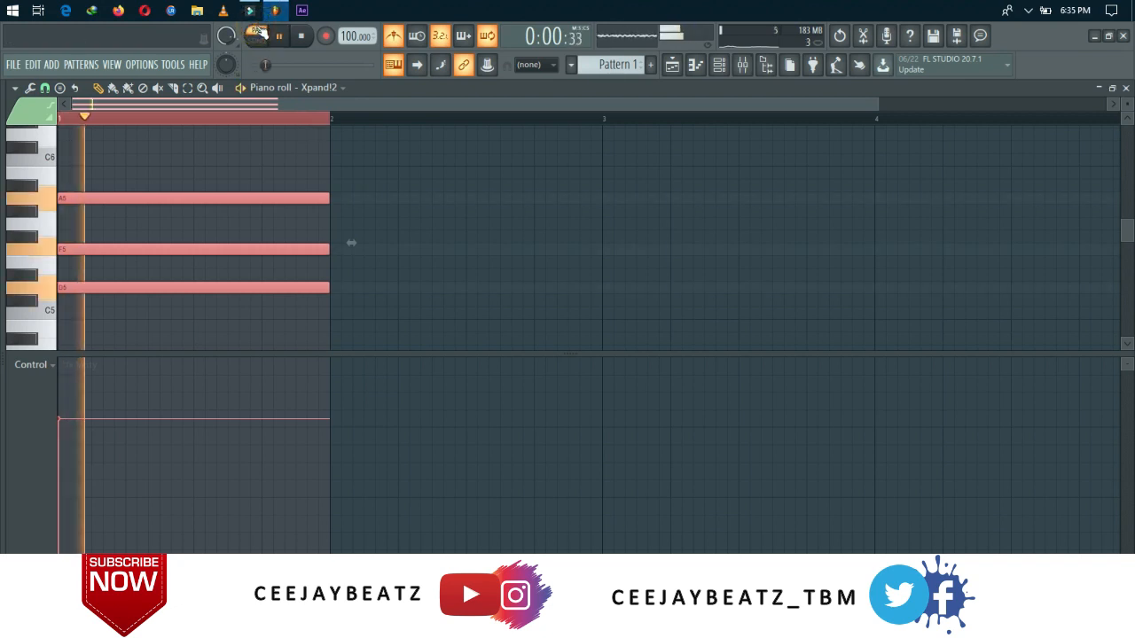
pyautogui.press('space')
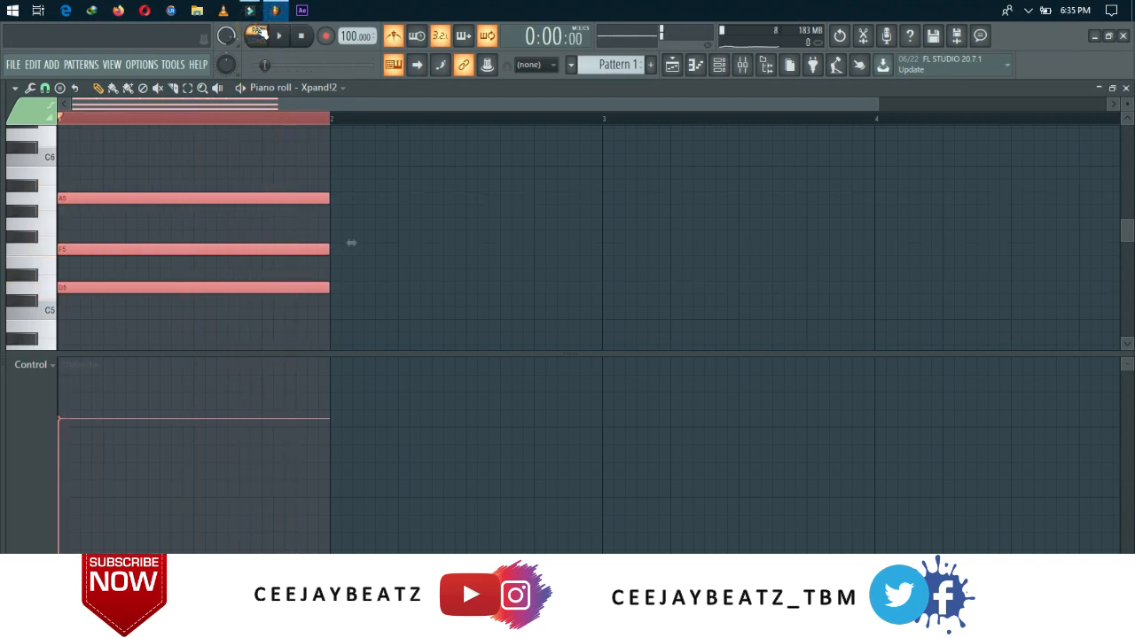
pyautogui.click(332, 263)
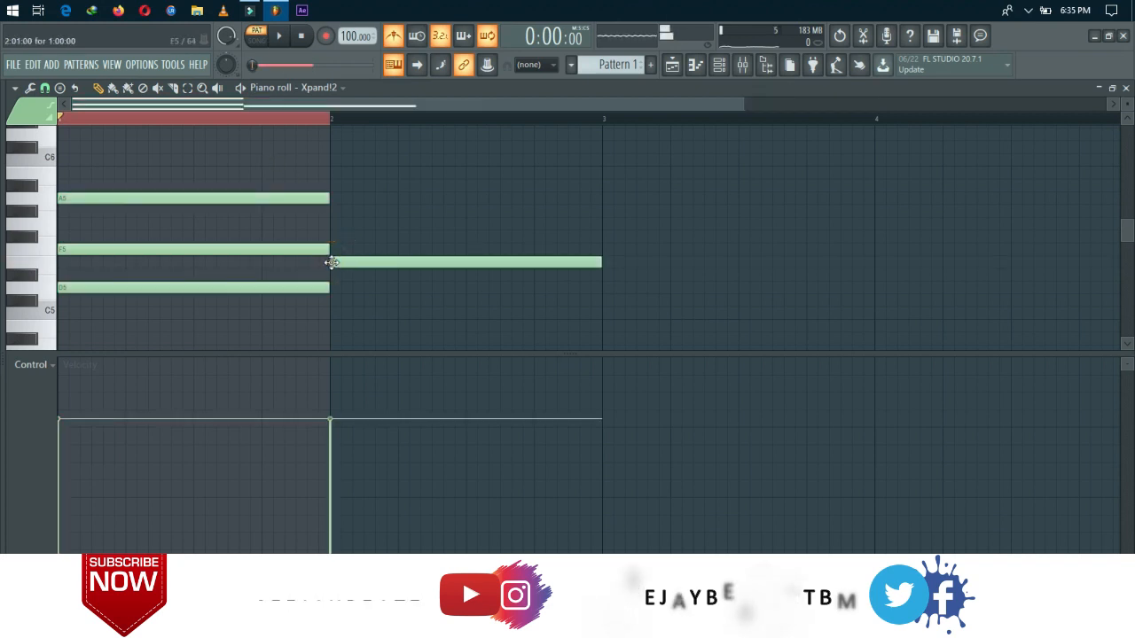
pyautogui.click(329, 223)
pyautogui.moveTo(330, 184); pyautogui.dragTo(333, 172)
# Play the pattern and listen to the change from the first chord to the second, starting late in bar 1.
pyautogui.press('space')
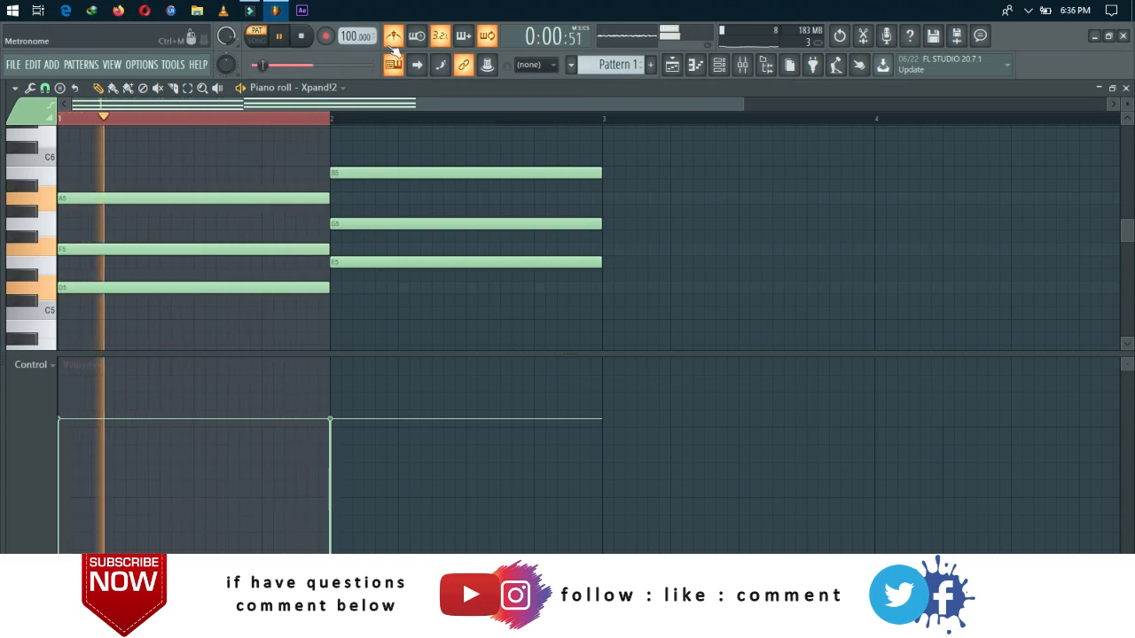
pyautogui.press('space')
pyautogui.click(267, 119)
pyautogui.press('space')
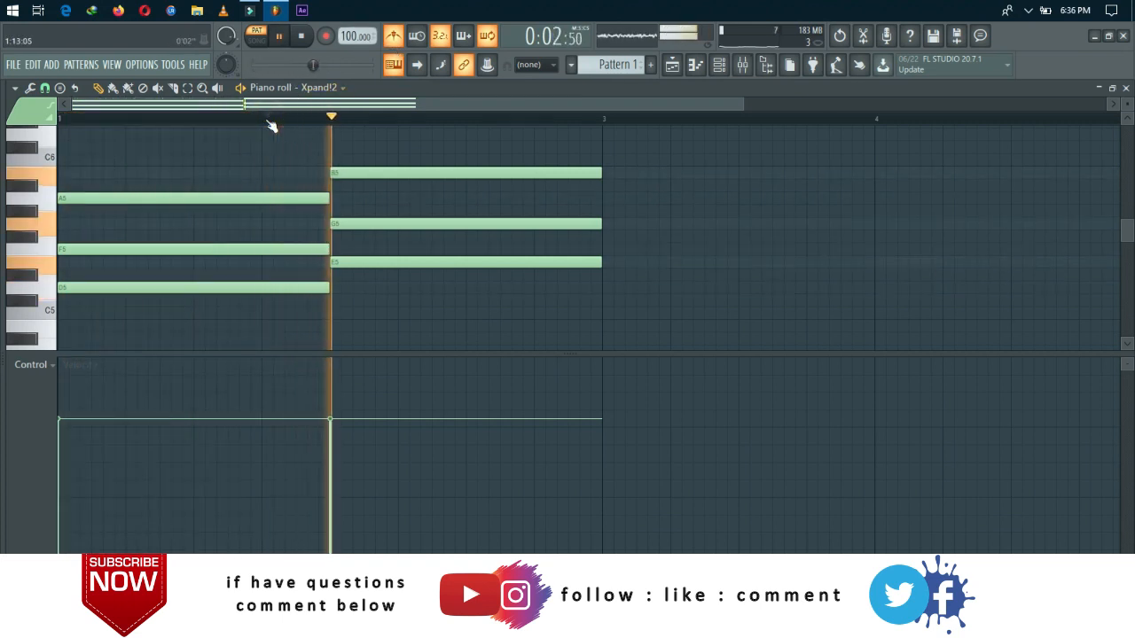
pyautogui.press('space')
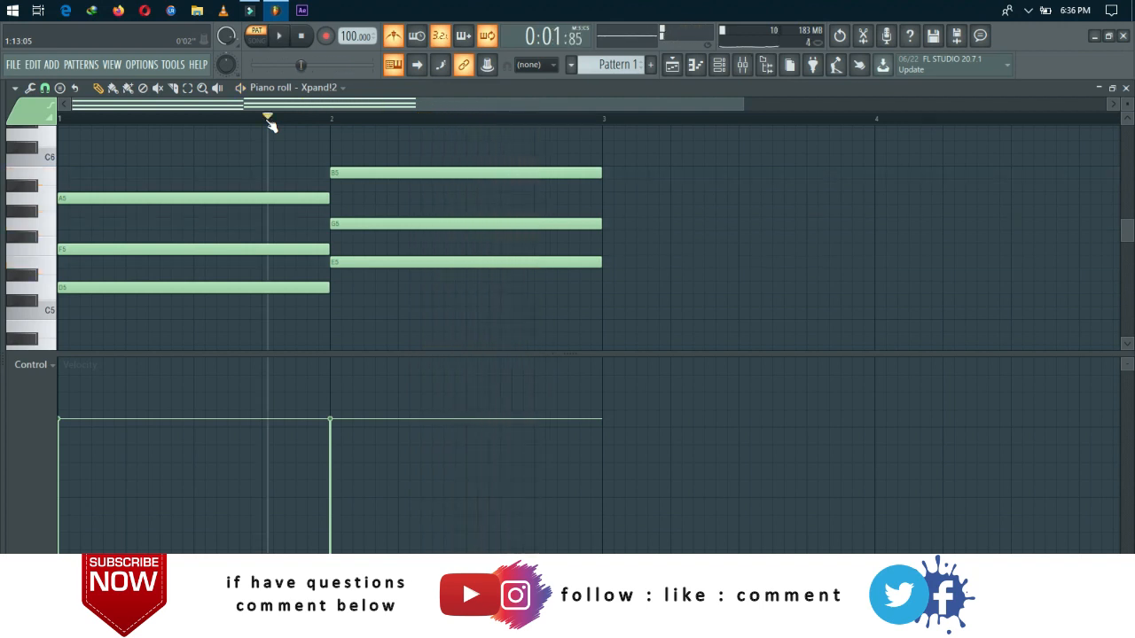
# Duplicate both chords together into bars 3 and 4, lowered by three semitones.
pyautogui.moveTo(409, 158); pyautogui.dragTo(286, 292)
pyautogui.click(280, 288)
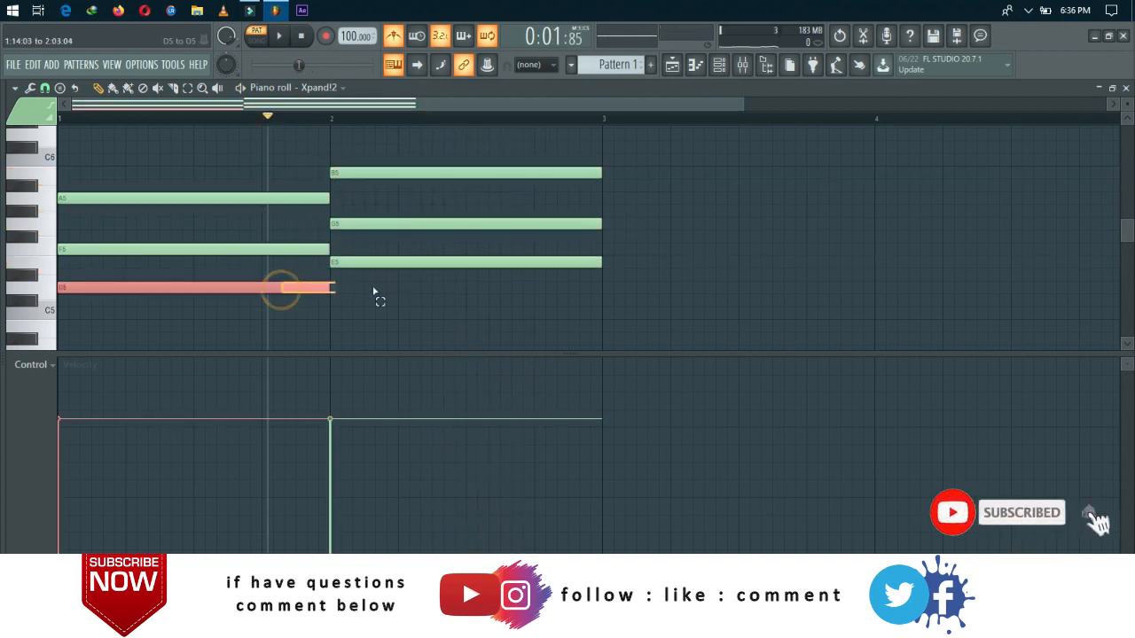
pyautogui.moveTo(432, 299); pyautogui.dragTo(258, 156)
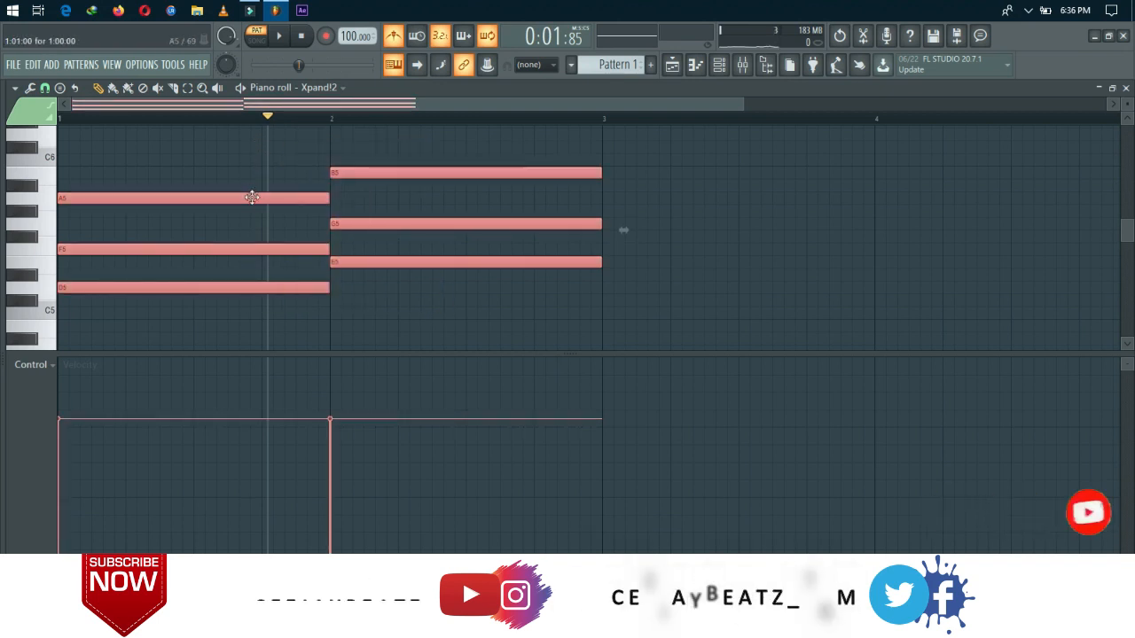
pyautogui.moveTo(251, 194); pyautogui.dragTo(800, 249)
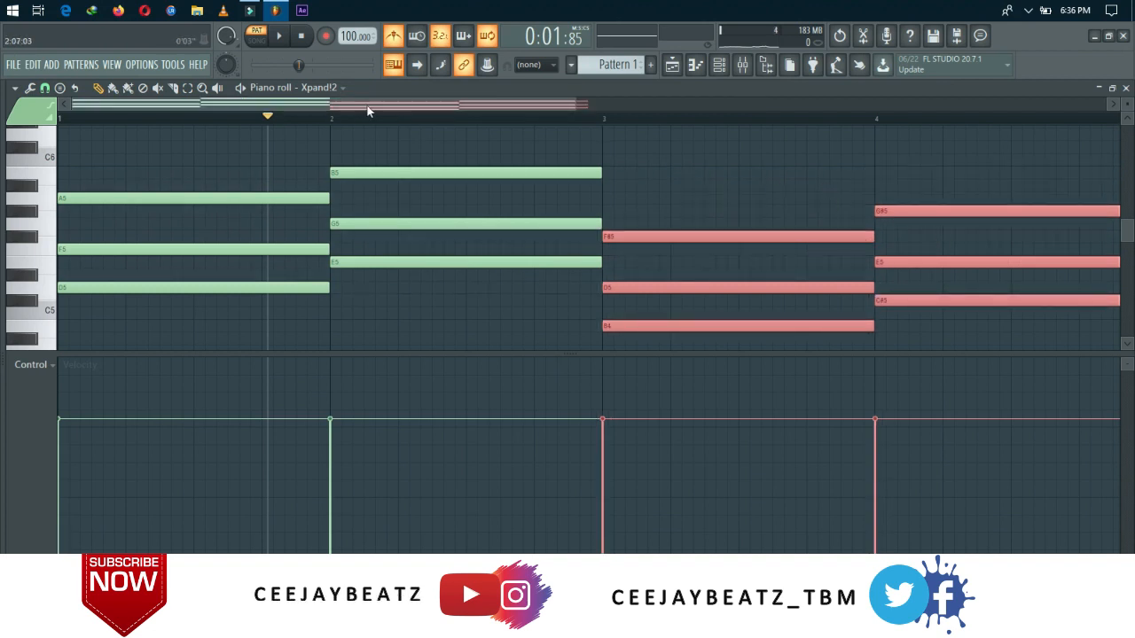
pyautogui.moveTo(369, 111); pyautogui.dragTo(486, 126)
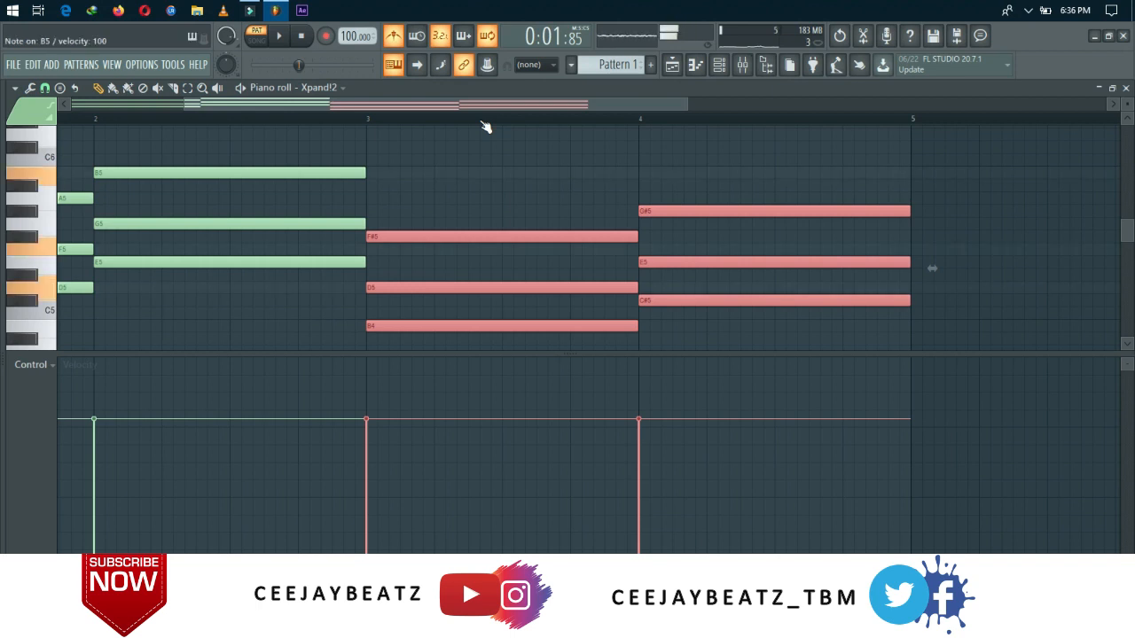
# Replace the G#5 in the bar 4 chord with a B5 and play the progression.
pyautogui.click(642, 173)
pyautogui.rightClick(656, 213)
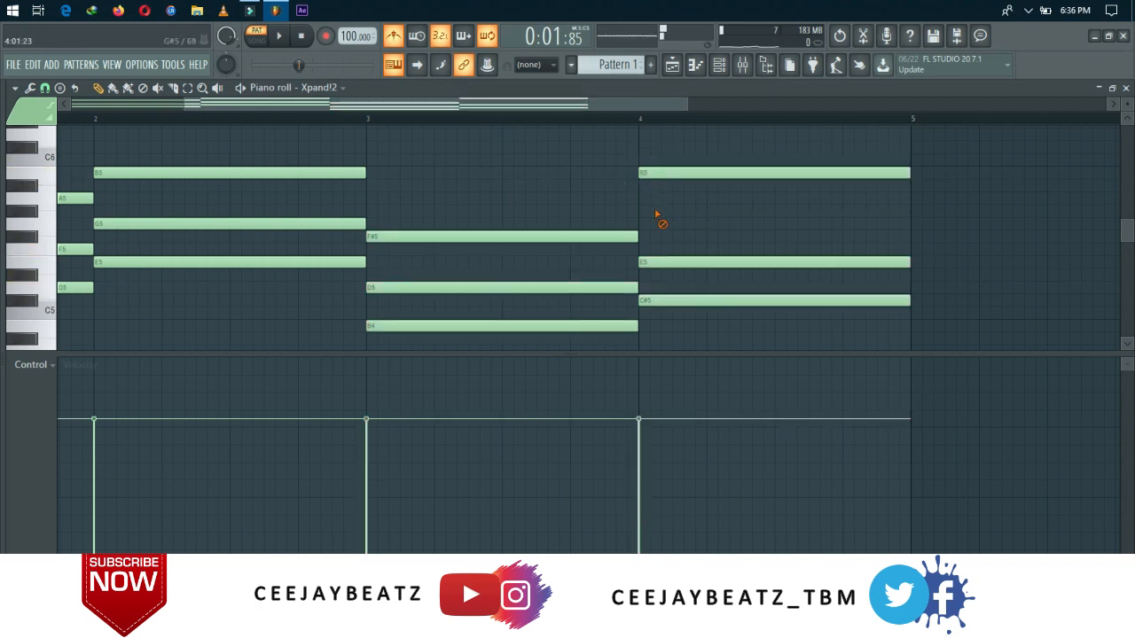
pyautogui.press('space')
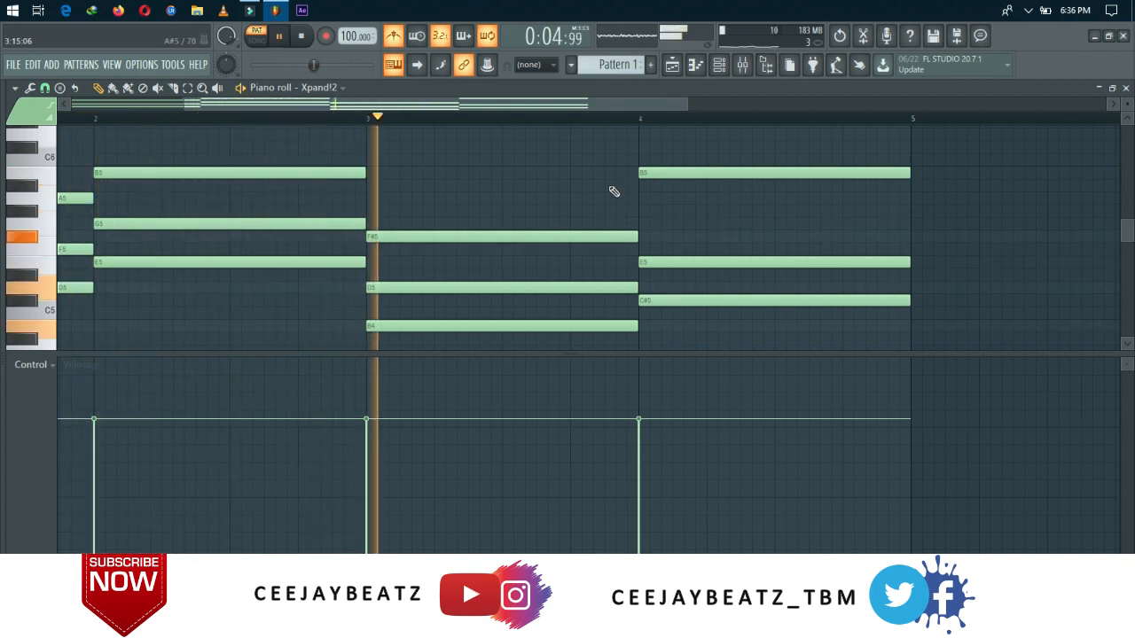
pyautogui.press('space')
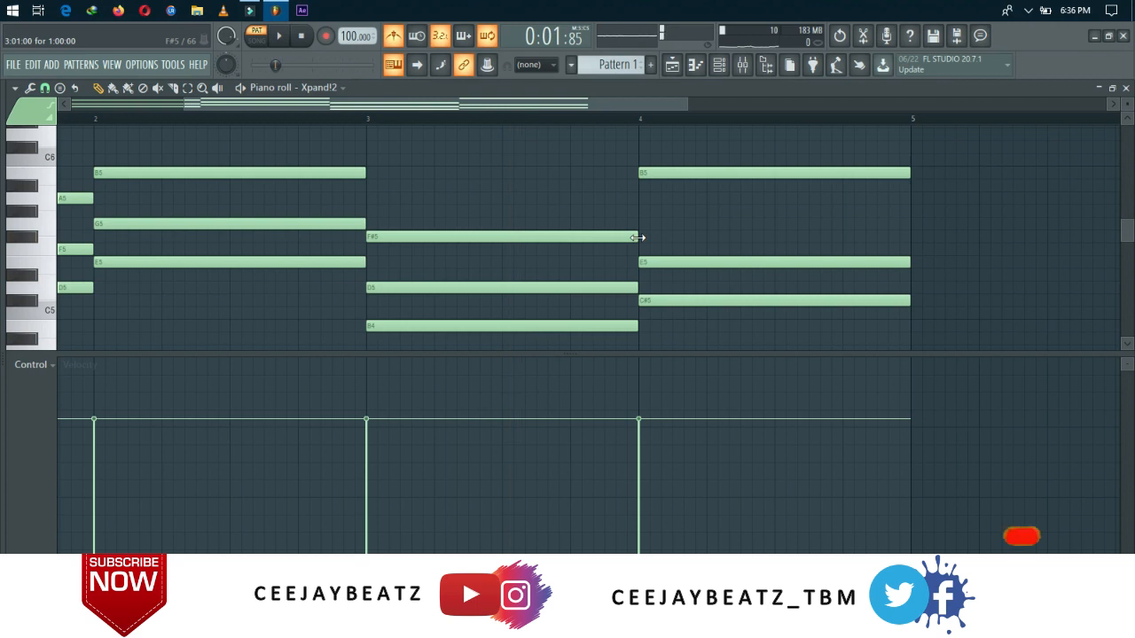
# Play the four-chord progression from the start of the pattern to check how the chords sound together.
pyautogui.click(301, 37)
pyautogui.press('space')
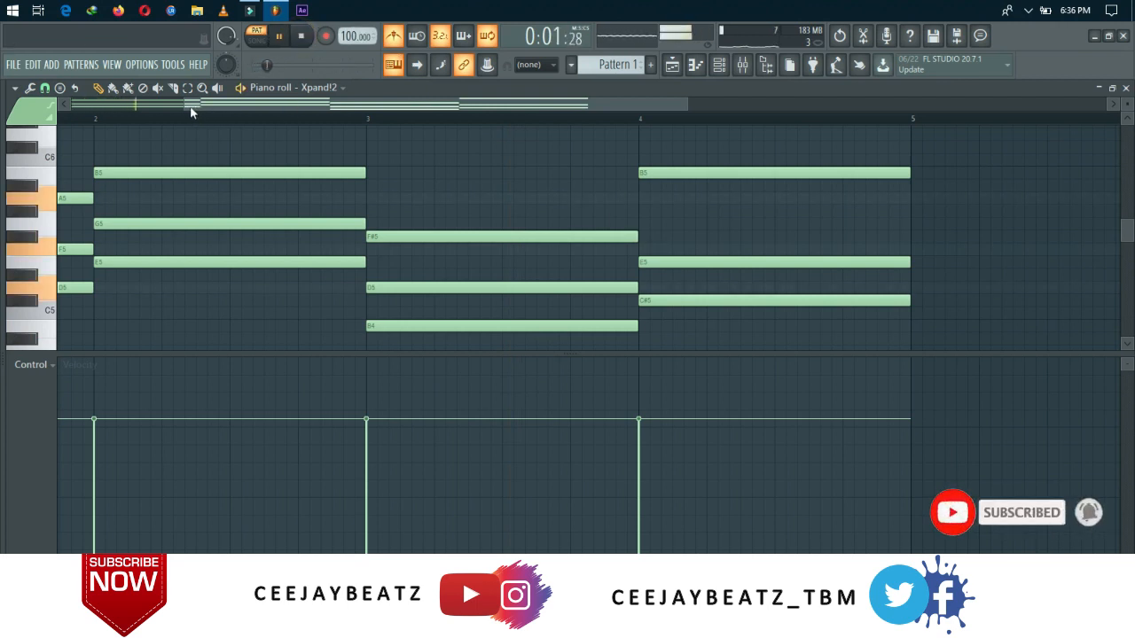
pyautogui.moveTo(189, 104); pyautogui.dragTo(85, 116)
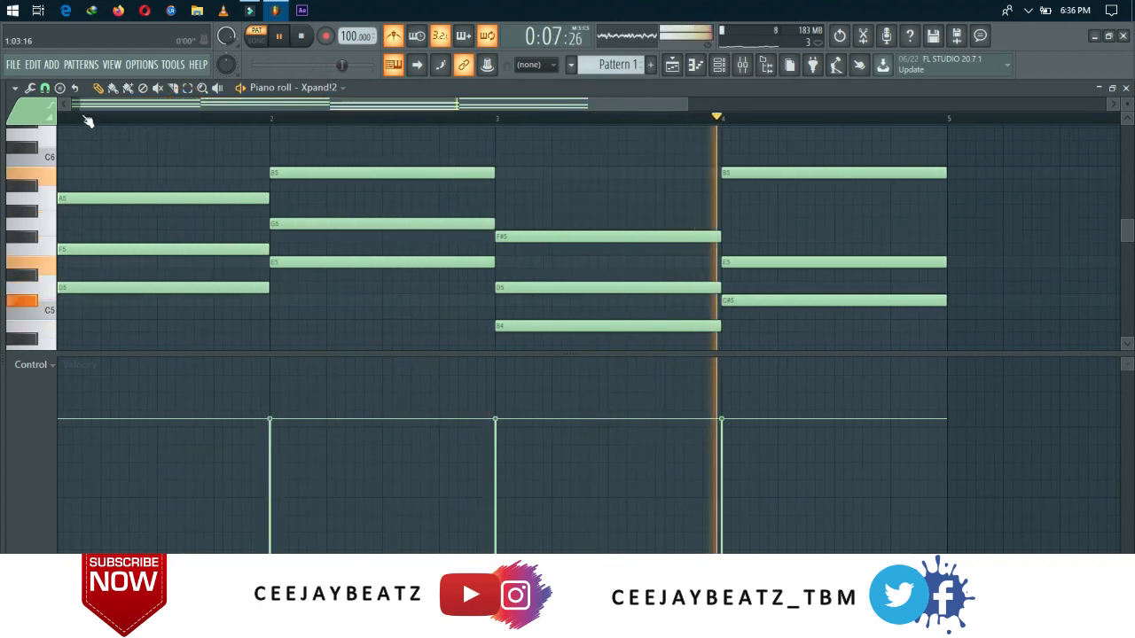
pyautogui.press('space')
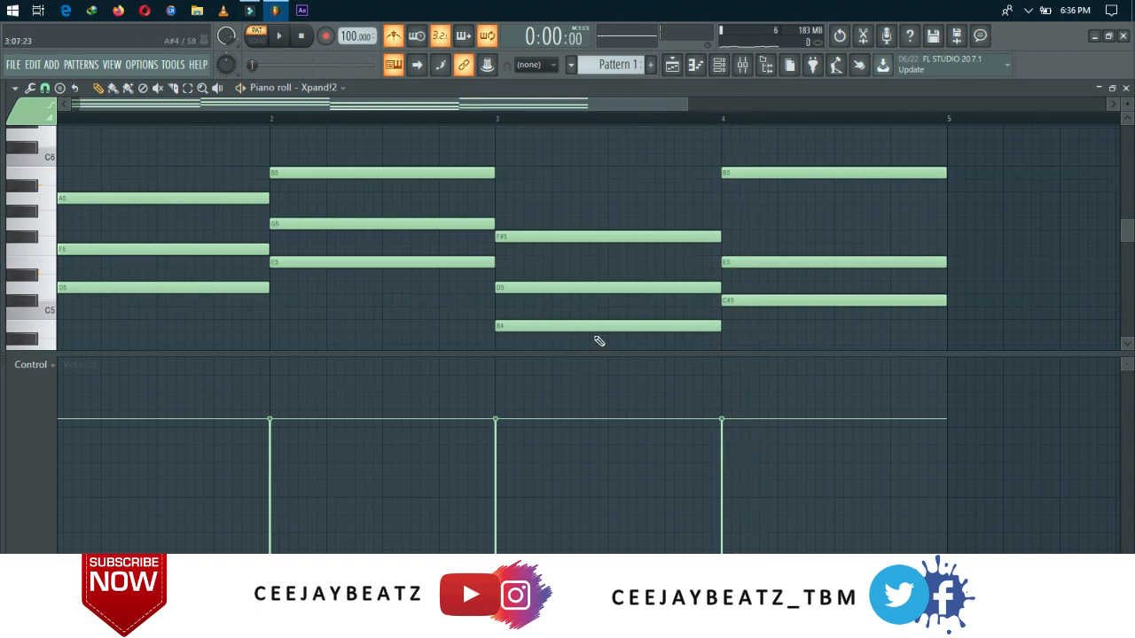
# Change the bar 3 chord to D5, F5 and A5 and the bar 4 chord to D5, F5 and B5, and audition them.
pyautogui.moveTo(594, 337); pyautogui.dragTo(540, 185)
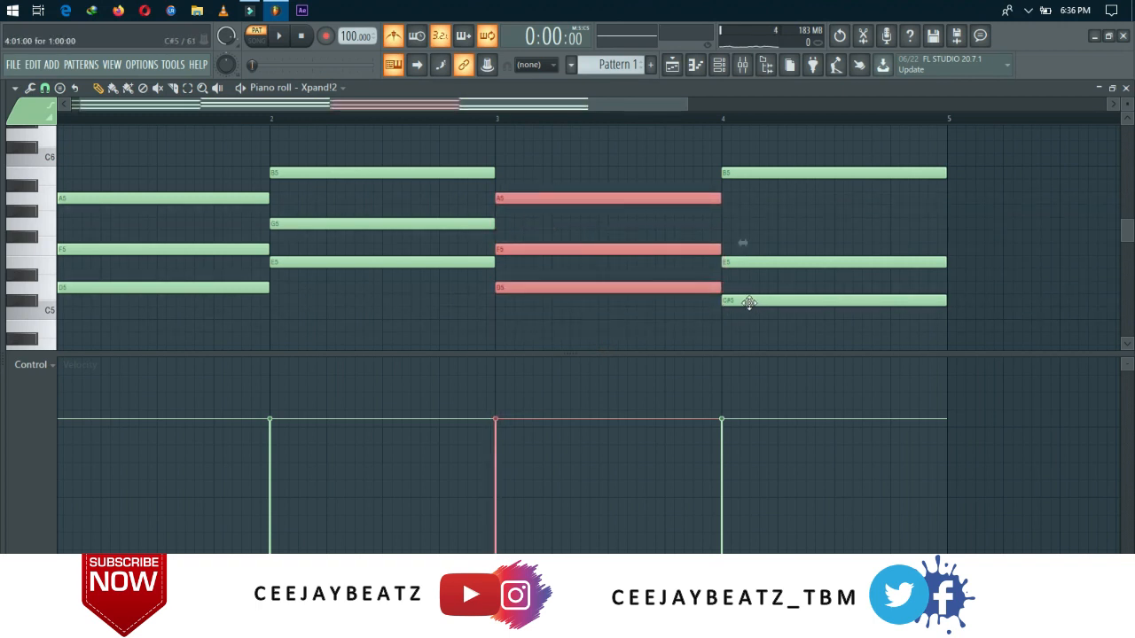
pyautogui.moveTo(749, 303); pyautogui.dragTo(736, 247)
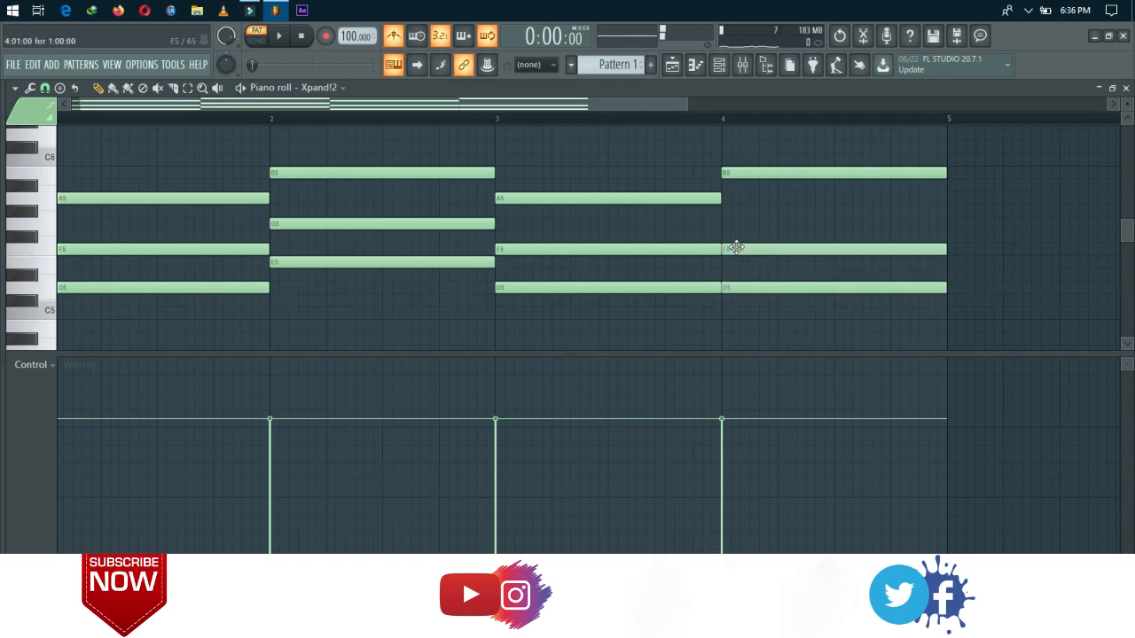
pyautogui.scroll(-5, 737, 250)
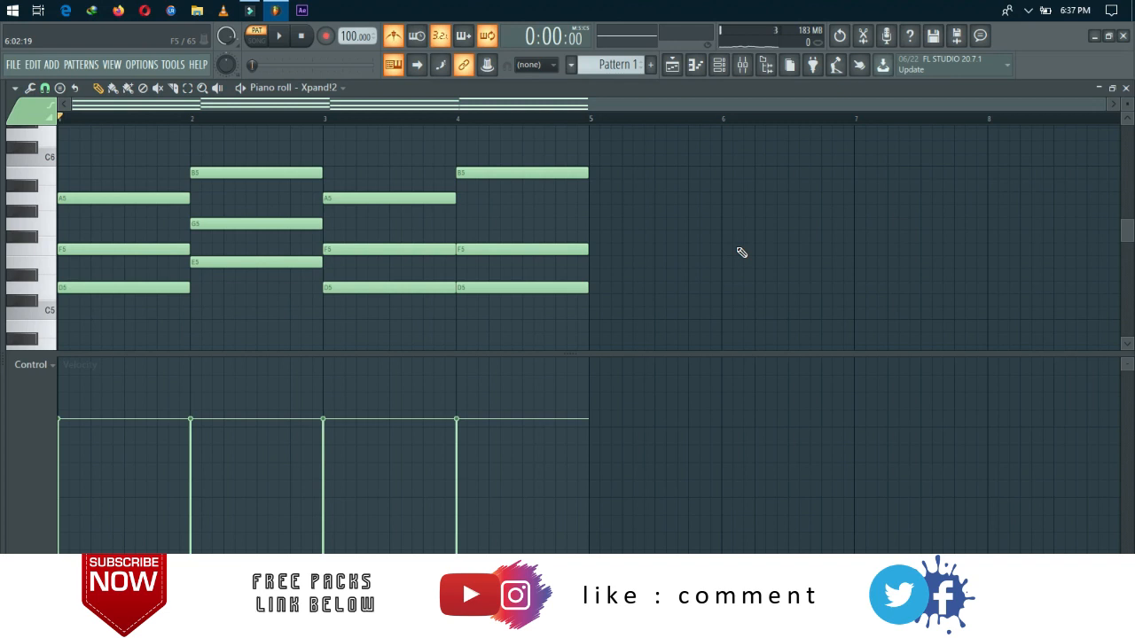
pyautogui.press('space')
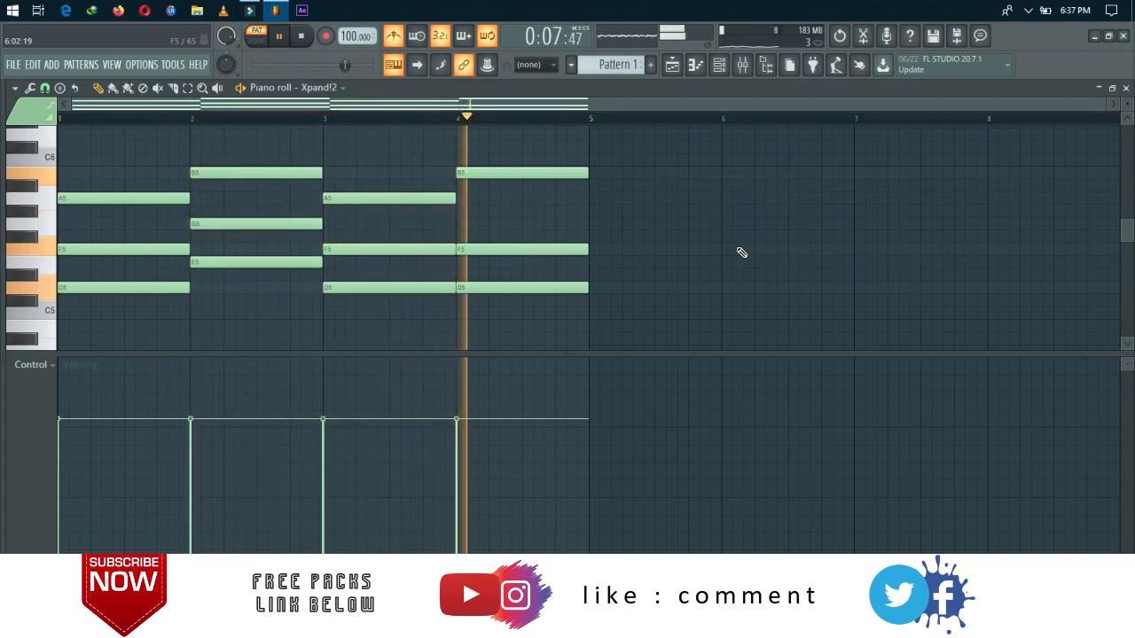
pyautogui.press('space')
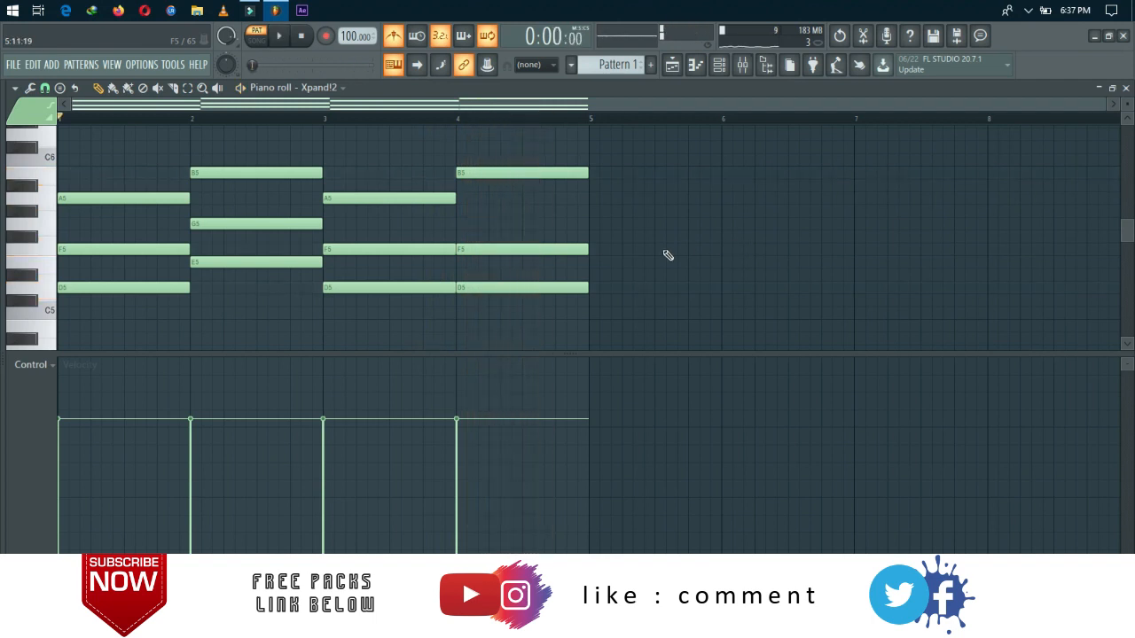
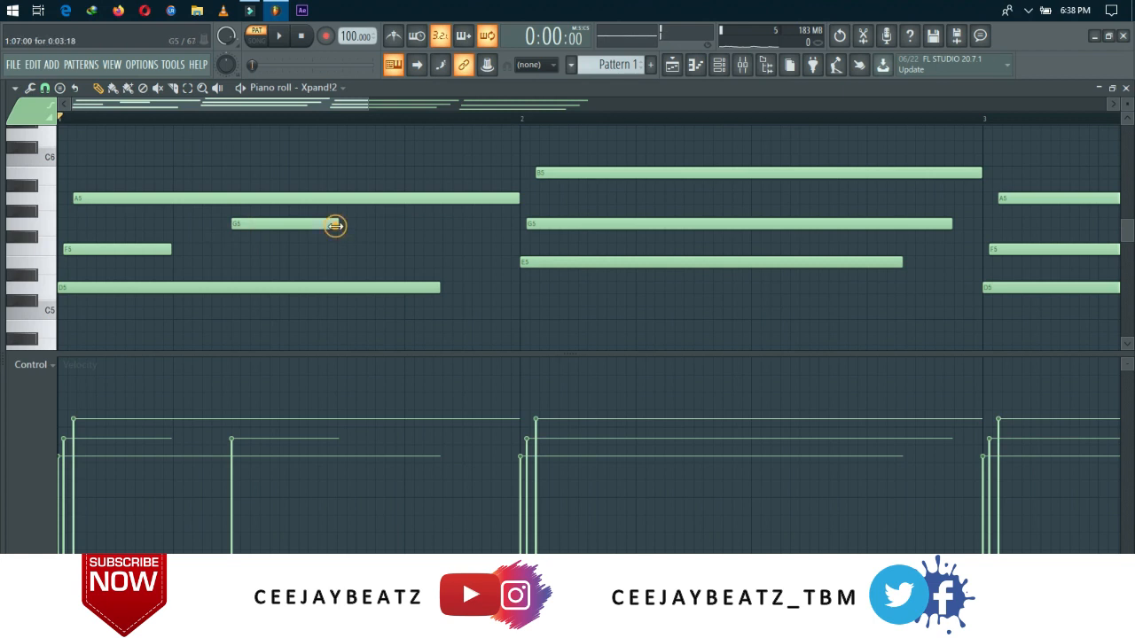
# Lengthen the inner G5 in bar 1 to end just past the D5 and lower its velocity to about 38%.
pyautogui.moveTo(336, 226); pyautogui.dragTo(431, 247)
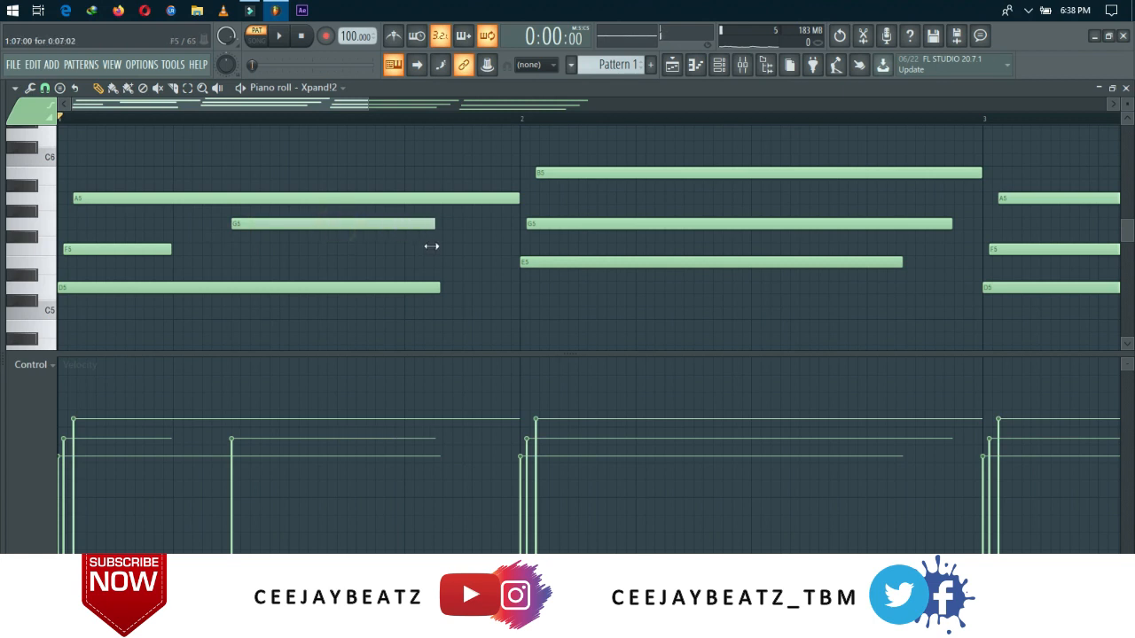
pyautogui.click(233, 532)
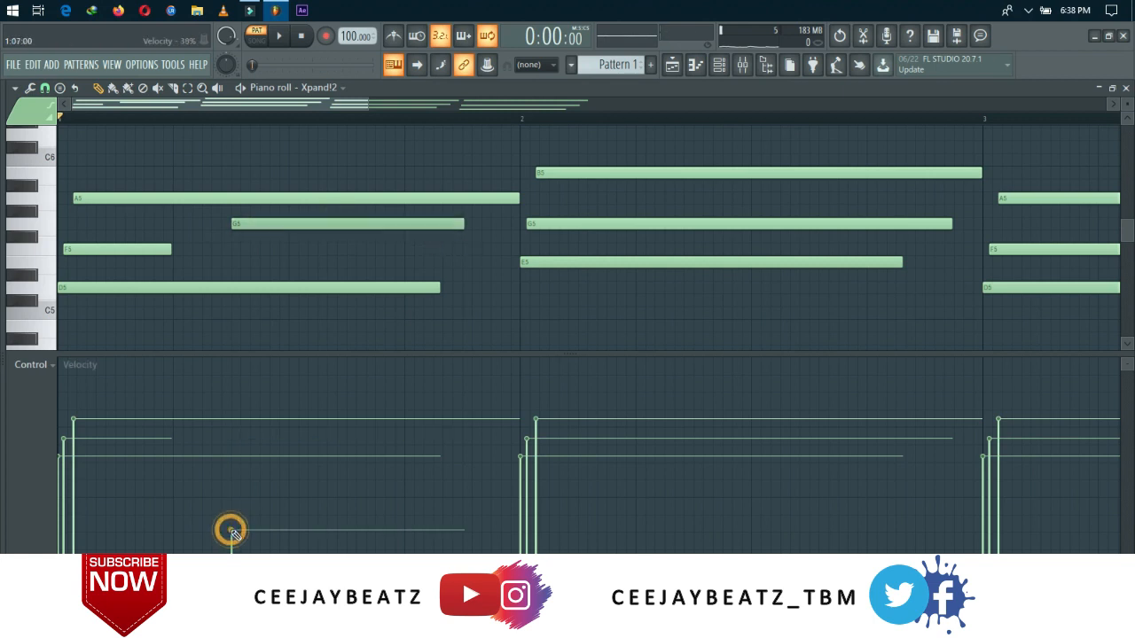
# Add a short, softer F5 in the second half of bar 1 and slightly lengthen the bar's opening F5.
pyautogui.click(148, 249)
pyautogui.click(345, 249)
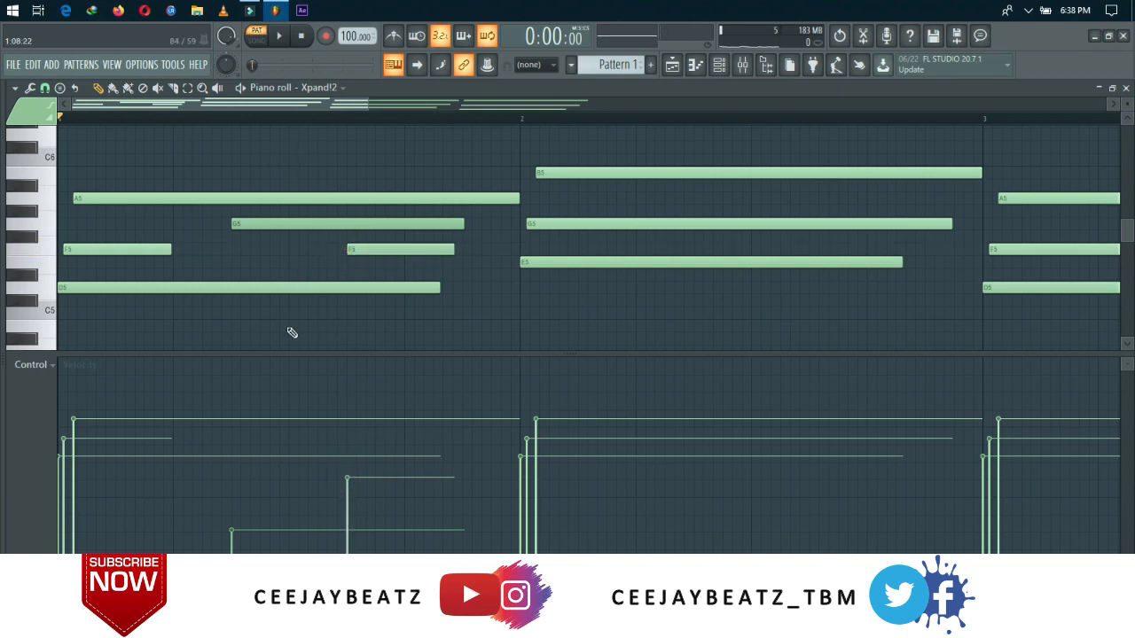
pyautogui.press('space')
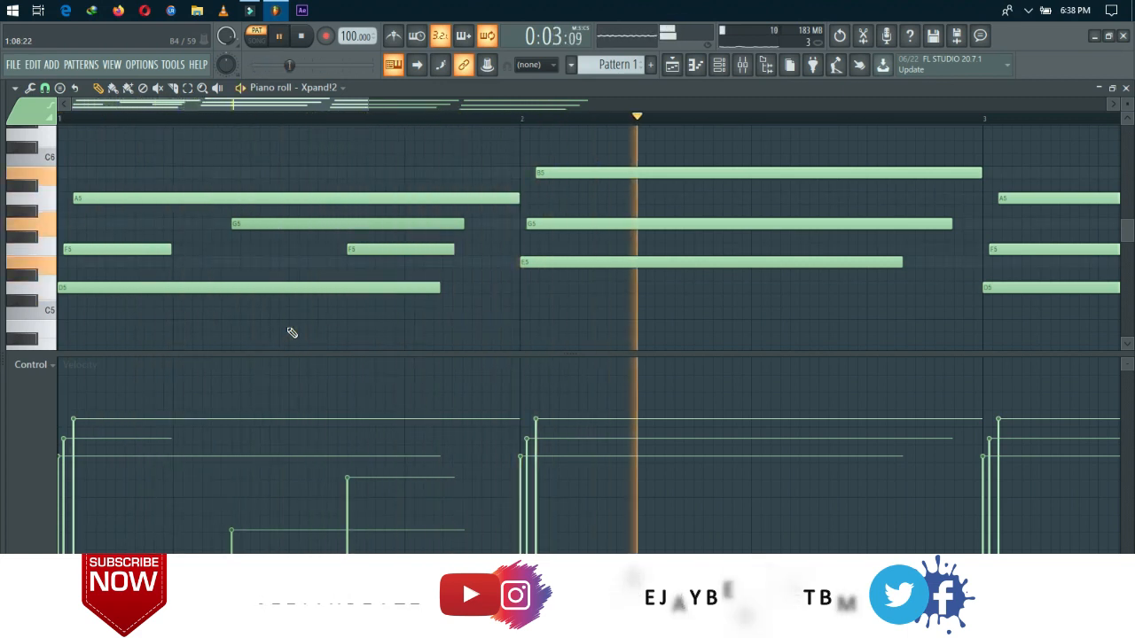
pyautogui.press('space')
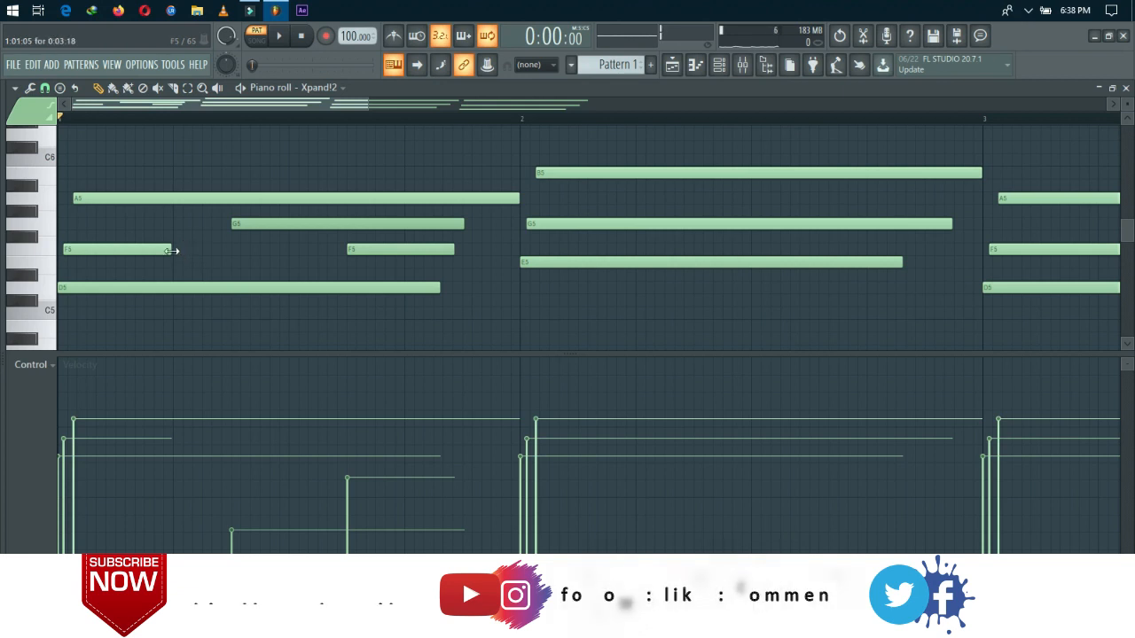
pyautogui.moveTo(171, 251); pyautogui.dragTo(204, 253)
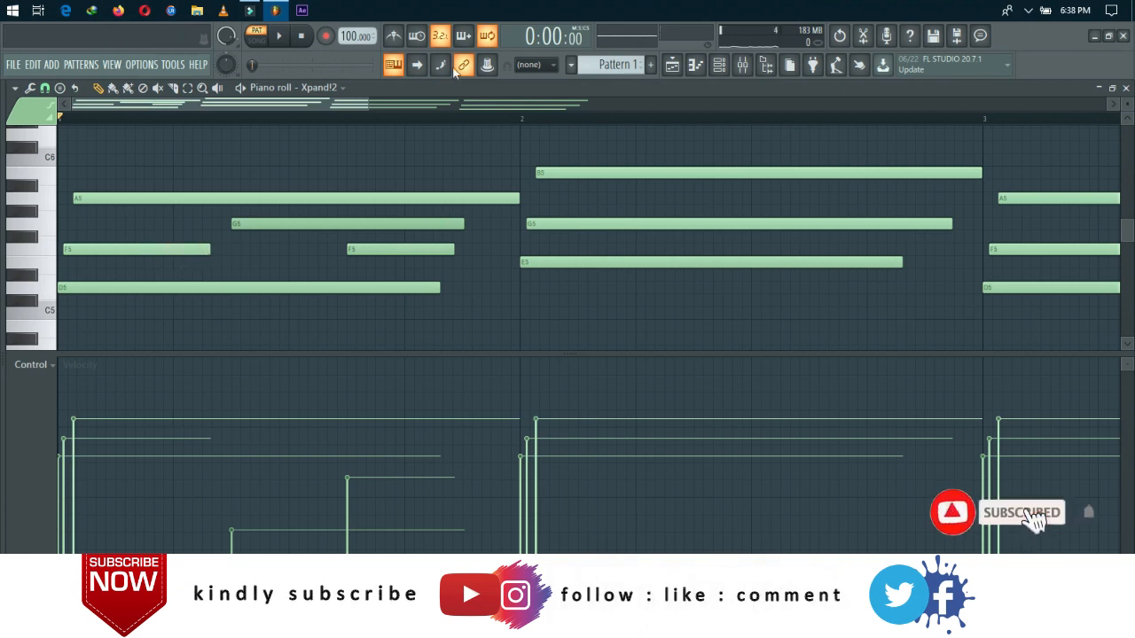
# Shorten the bar 2 G5 to 0:03:18 and add an A5 at 2:07:00 with a length of 0:09:02.
pyautogui.hscroll(2, 306, 108)
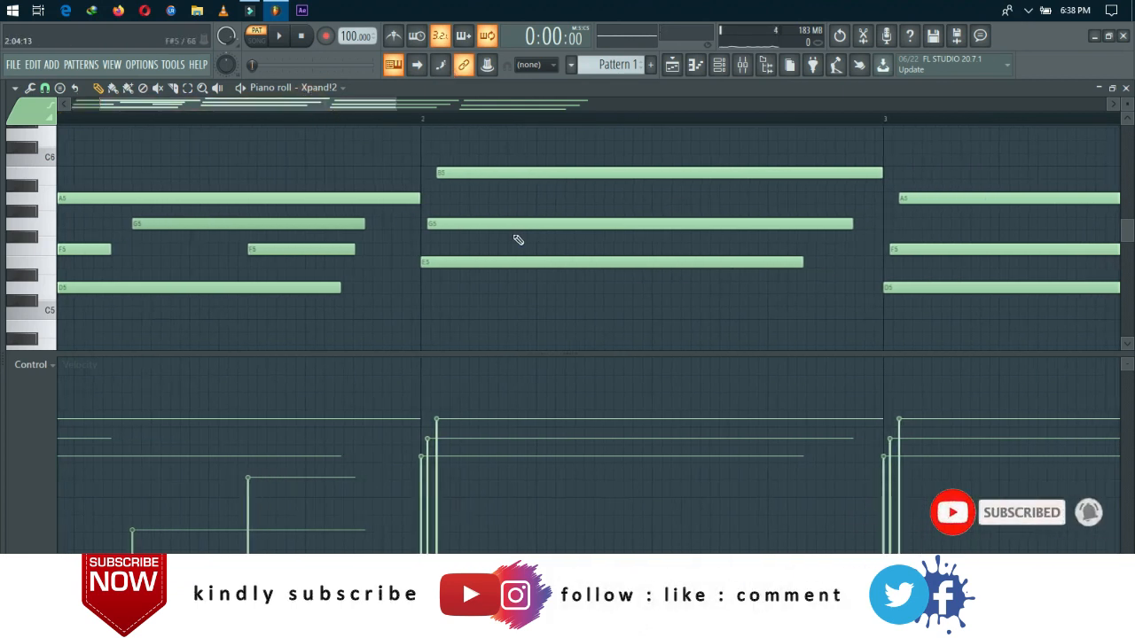
pyautogui.moveTo(849, 226); pyautogui.dragTo(608, 275)
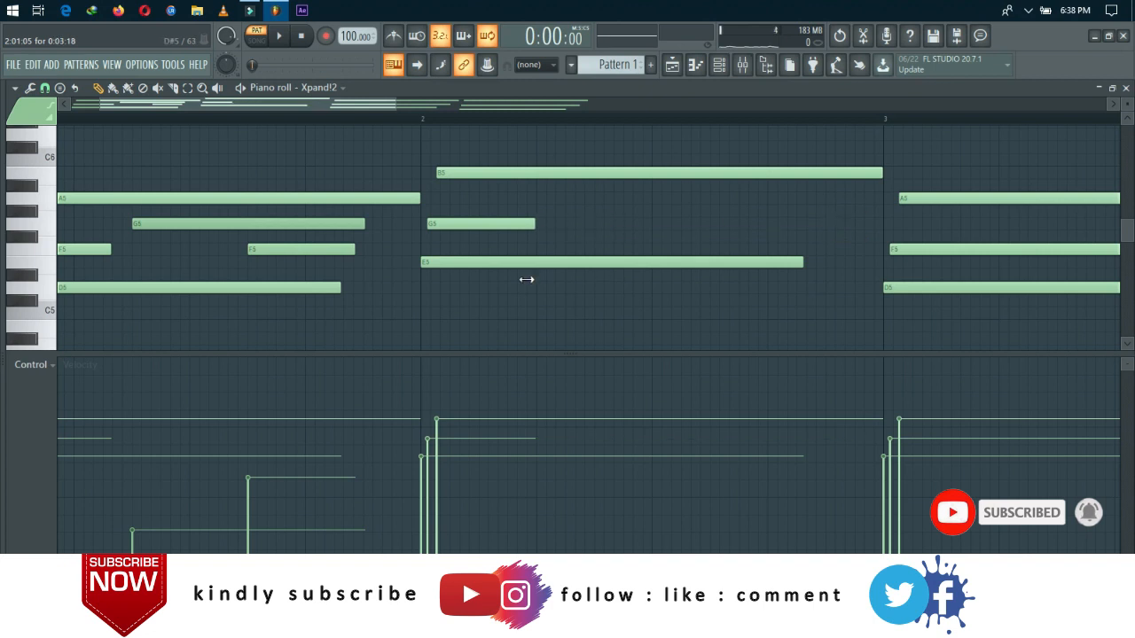
pyautogui.click(596, 199)
pyautogui.moveTo(699, 199); pyautogui.dragTo(852, 236)
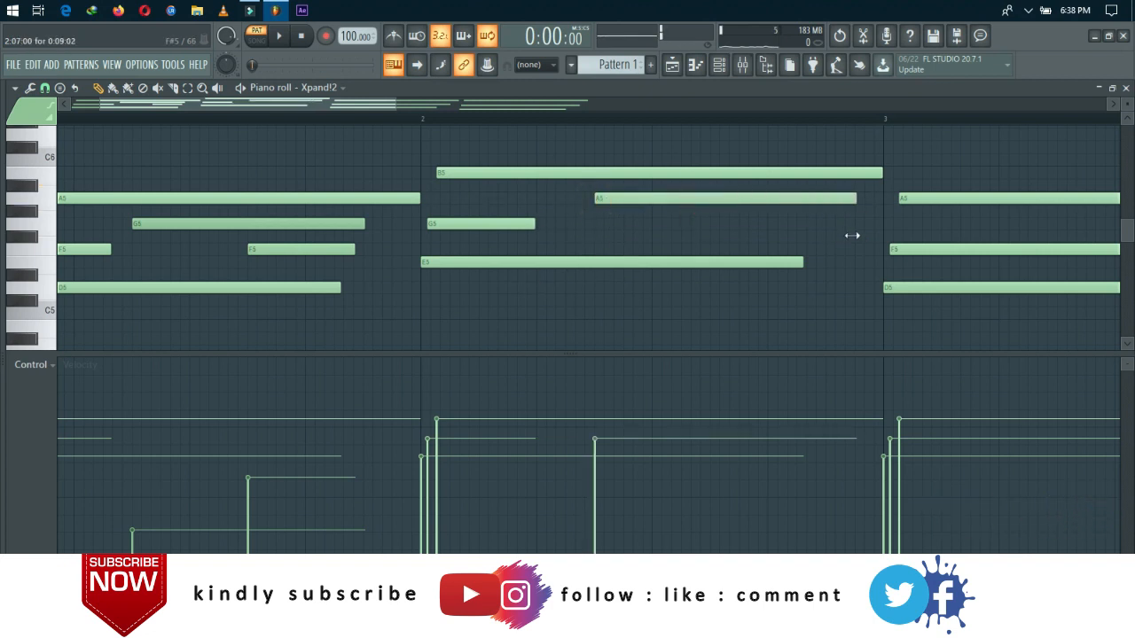
# Add a G5 at 2:11:00 ending just before bar 3, and shorten the A5 before it so they overlap only slightly.
pyautogui.click(712, 224)
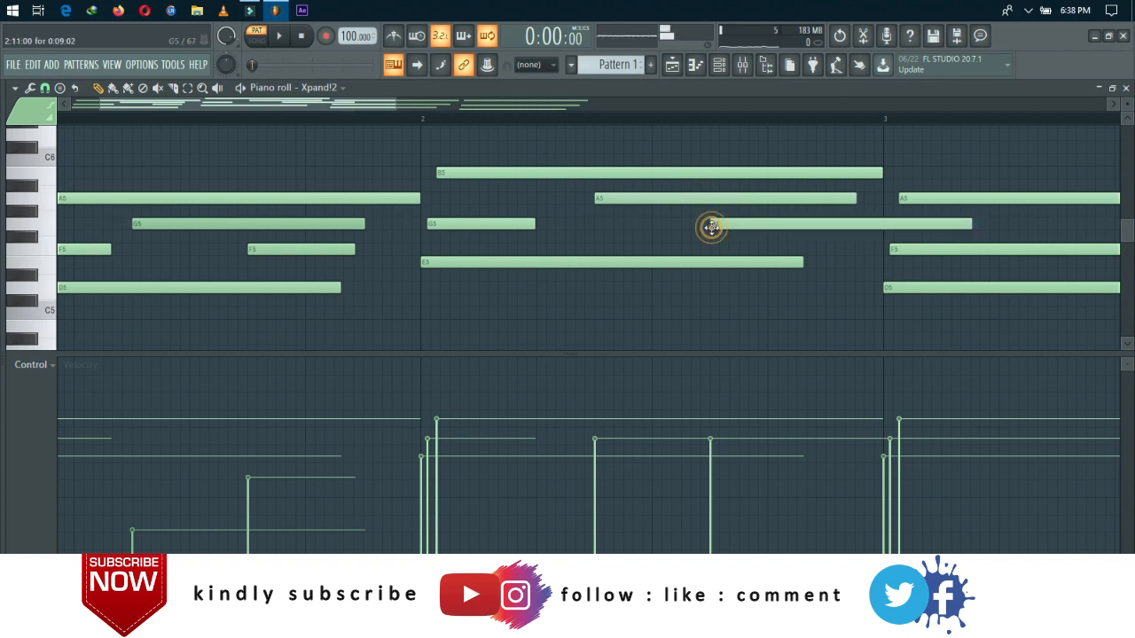
pyautogui.moveTo(970, 225); pyautogui.dragTo(875, 263)
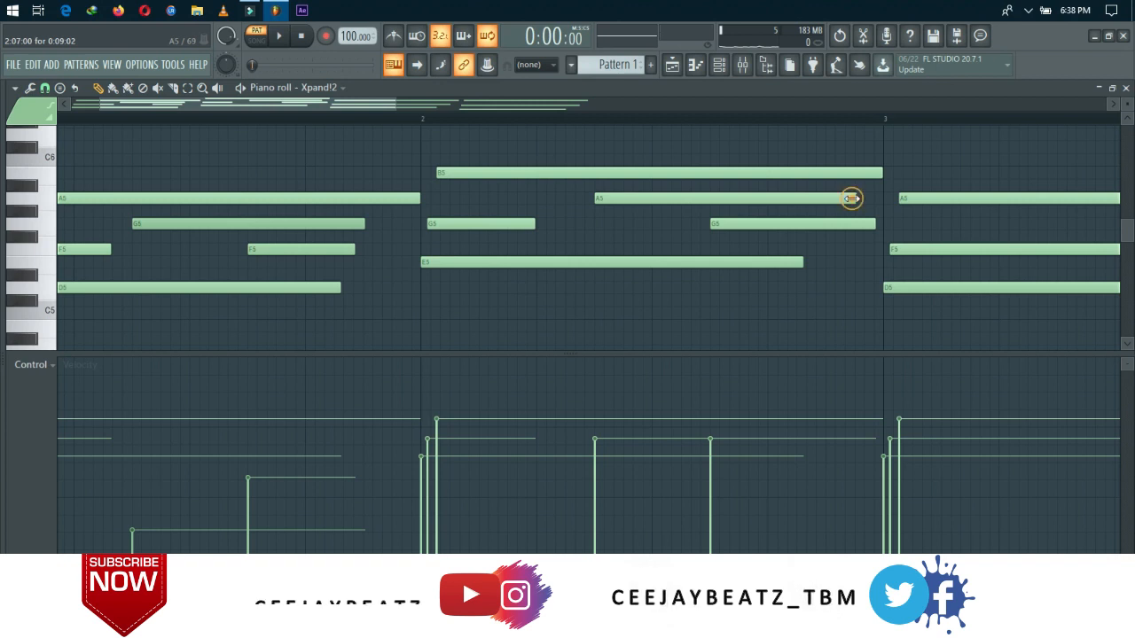
pyautogui.moveTo(851, 199); pyautogui.dragTo(753, 212)
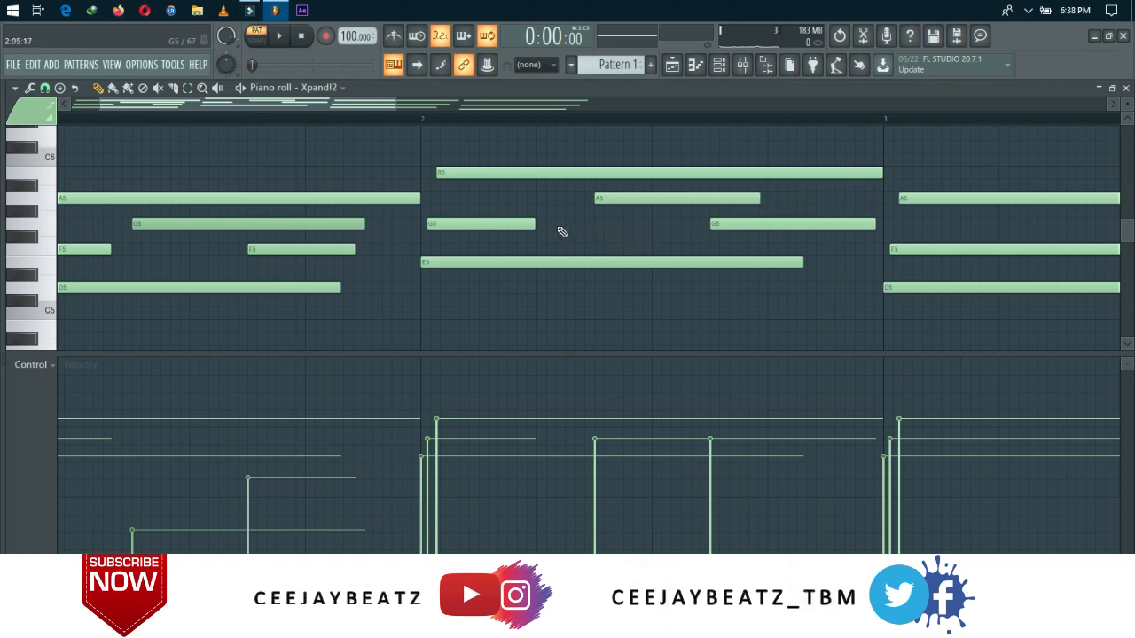
pyautogui.scroll(4, 562, 232)
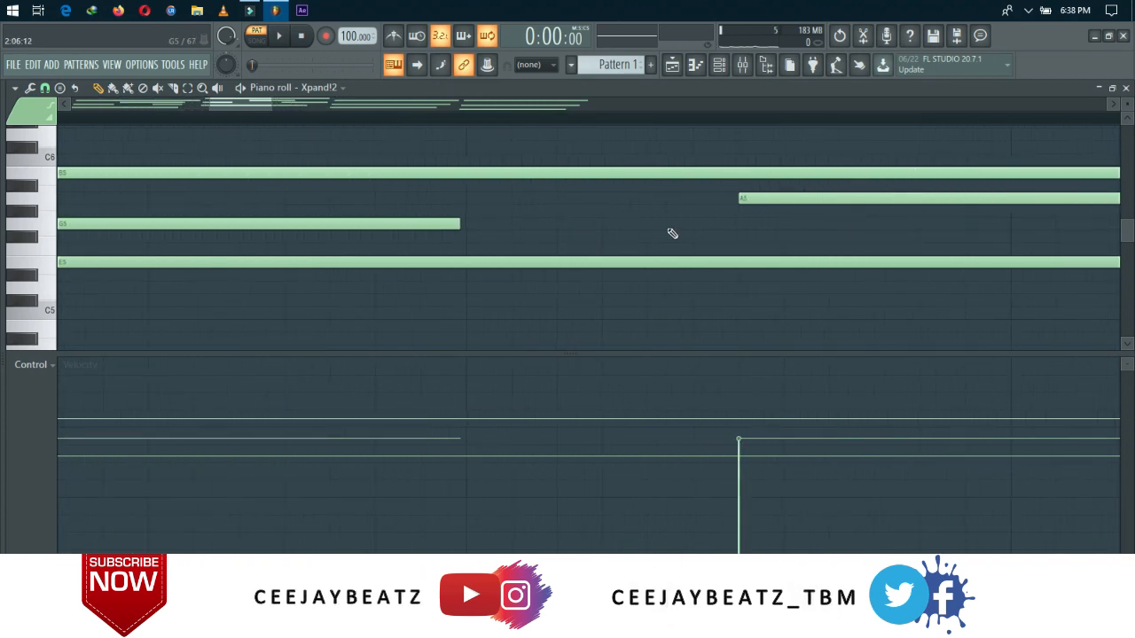
# Add a G5 at 2:06:00 in bar 2, shorten it to 0:02:02, and play back the result.
pyautogui.click(598, 222)
pyautogui.scroll(-4, 603, 223)
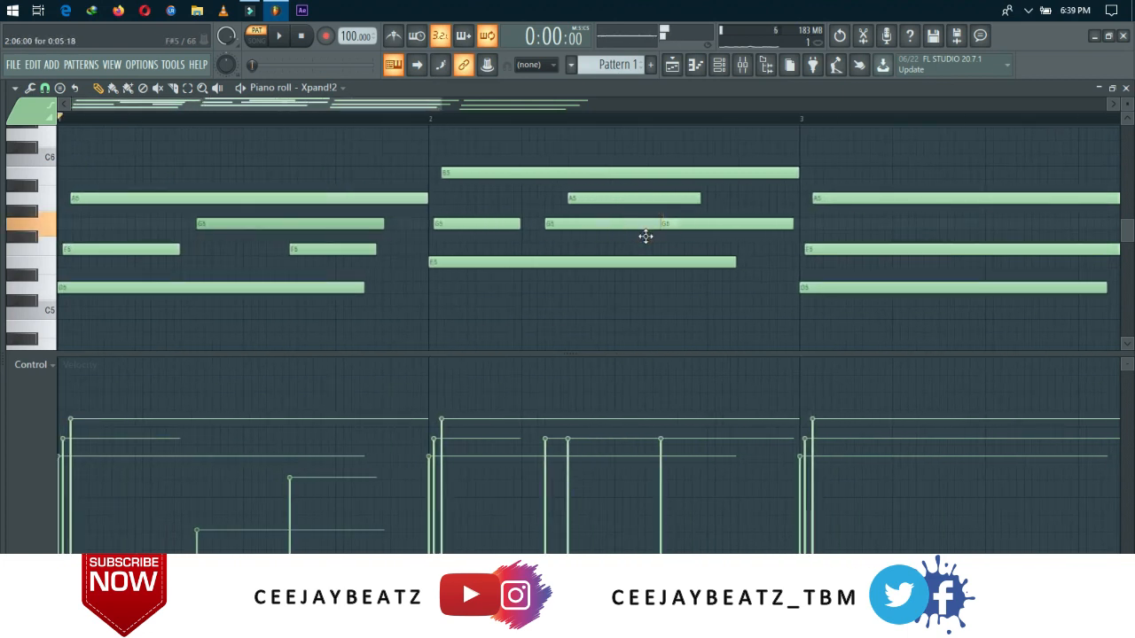
pyautogui.moveTo(646, 236); pyautogui.dragTo(566, 222)
pyautogui.press('space')
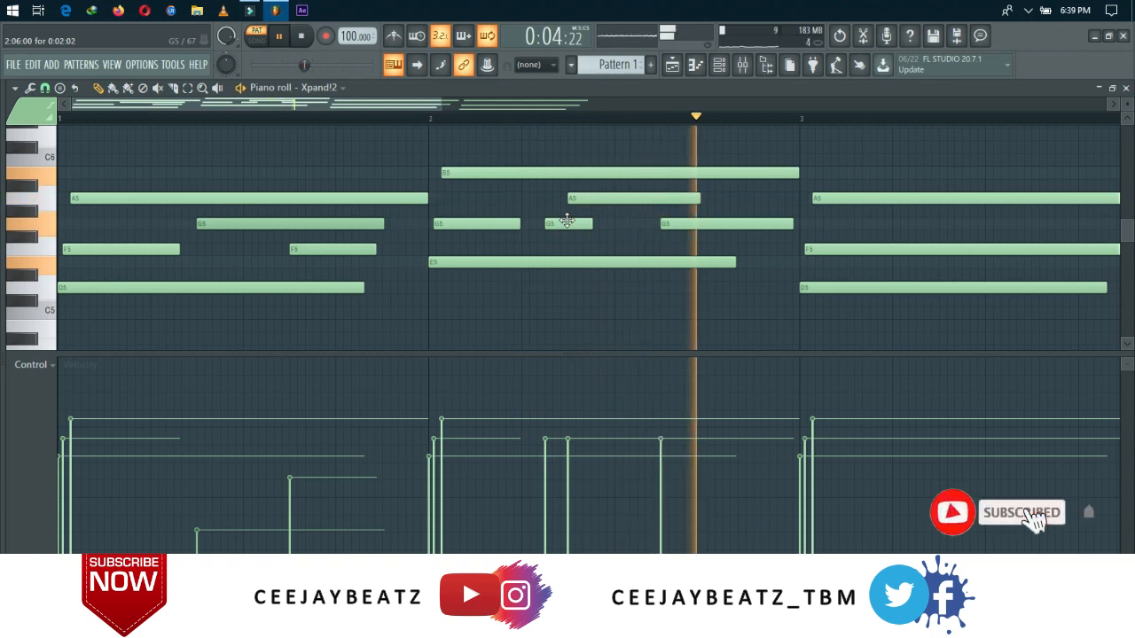
pyautogui.press('space')
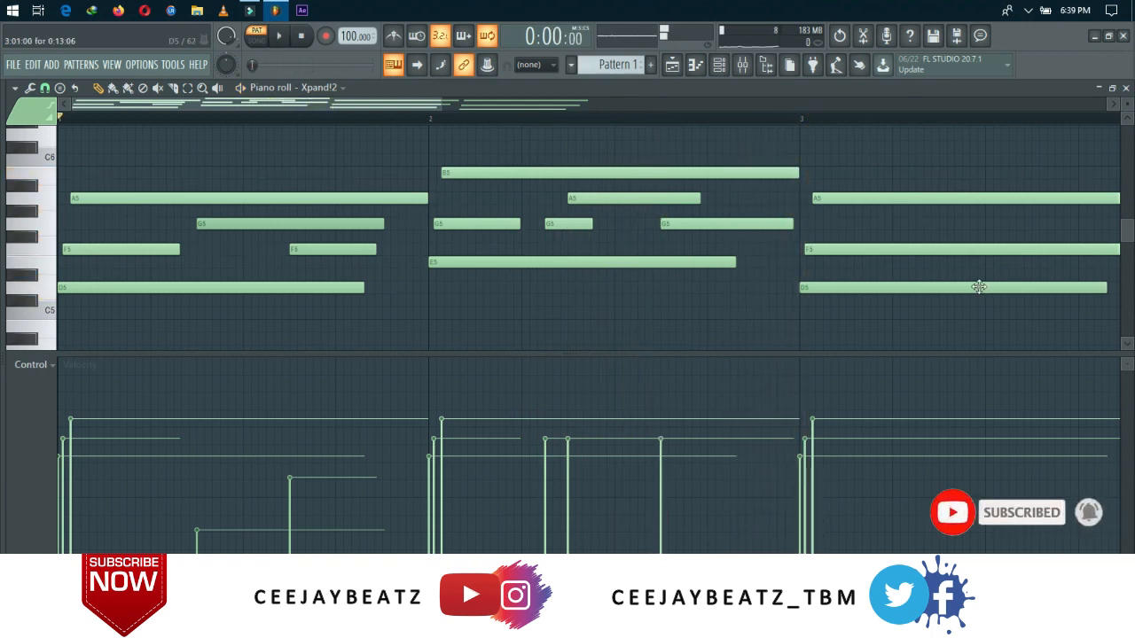
# Replace the three notes in bar 3 with a copy of all the bar 1 notes.
pyautogui.scroll(-3, 1053, 277)
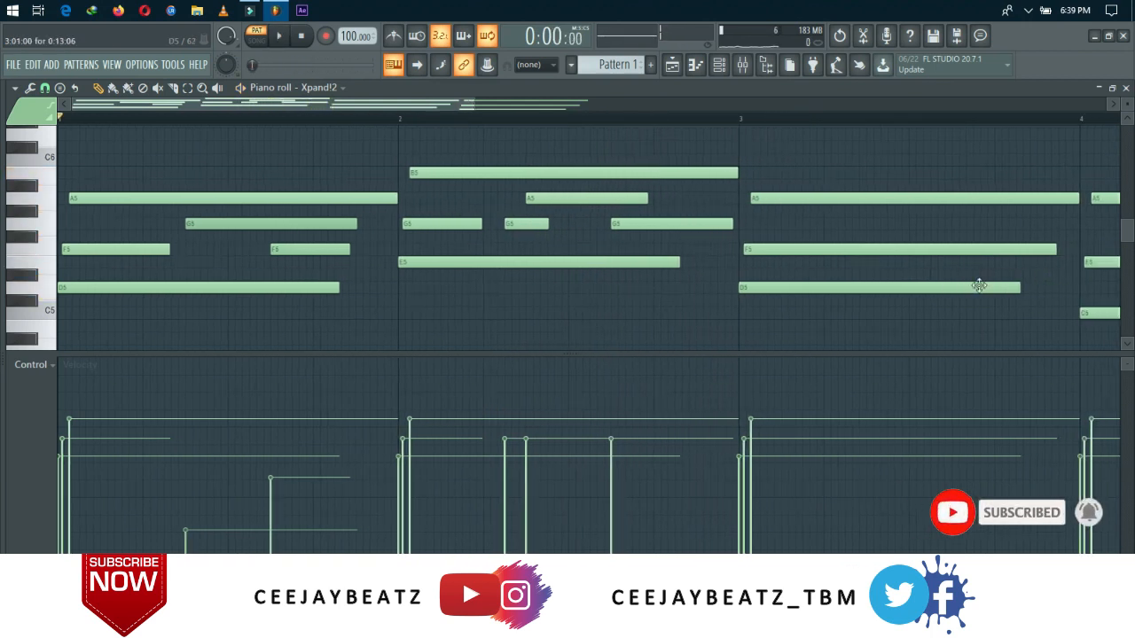
pyautogui.moveTo(967, 307); pyautogui.dragTo(943, 188)
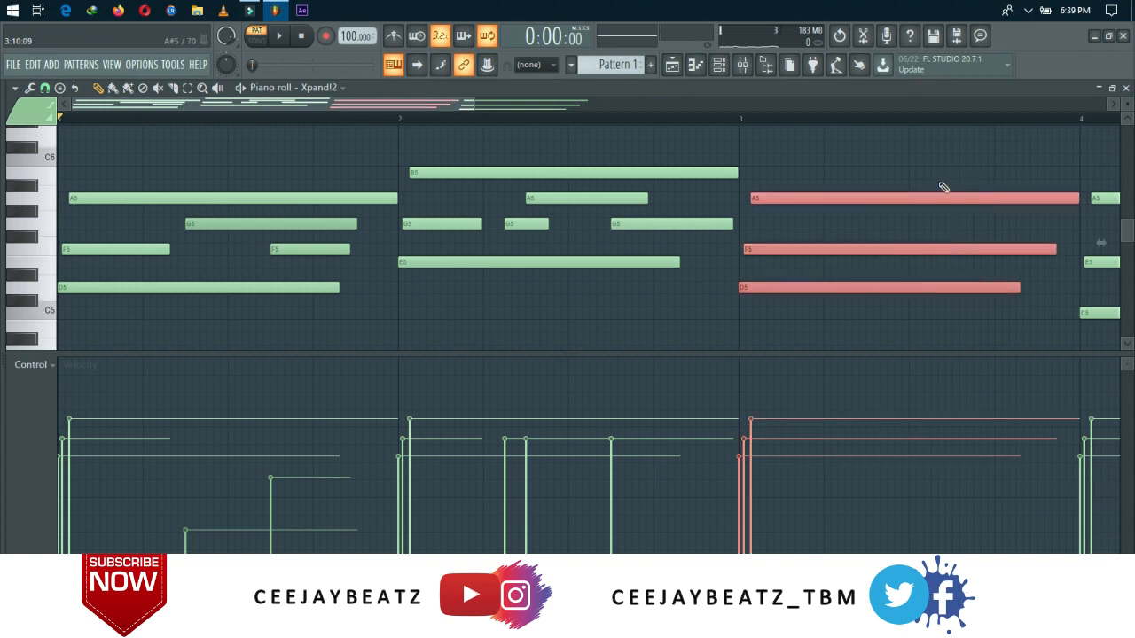
pyautogui.press('Delete')
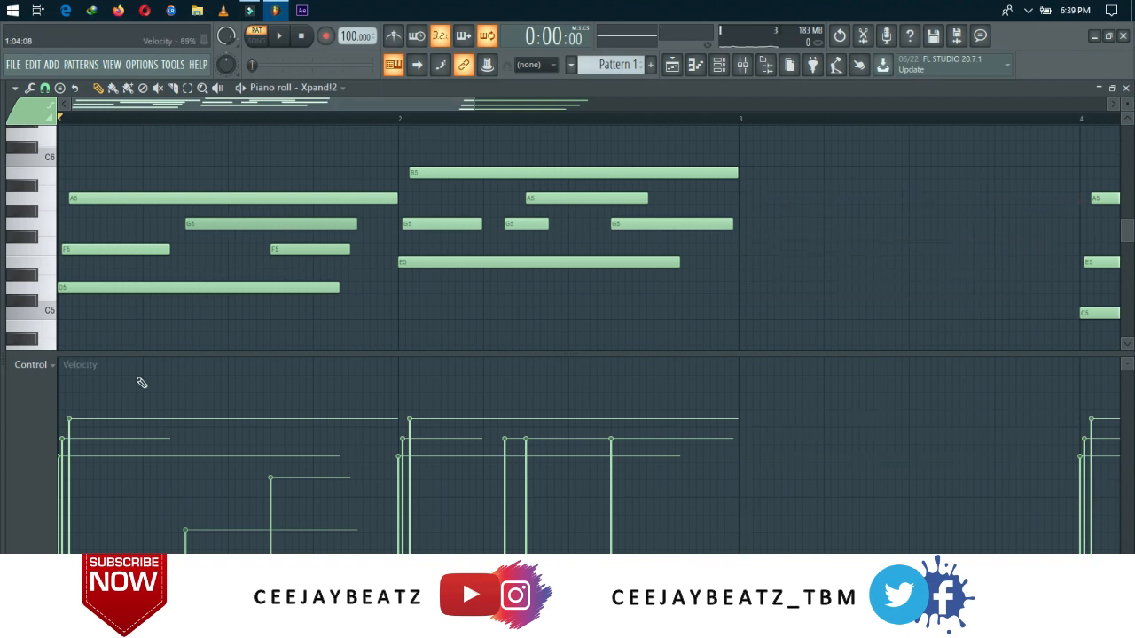
pyautogui.moveTo(312, 183); pyautogui.dragTo(91, 255)
pyautogui.moveTo(324, 311); pyautogui.dragTo(85, 209)
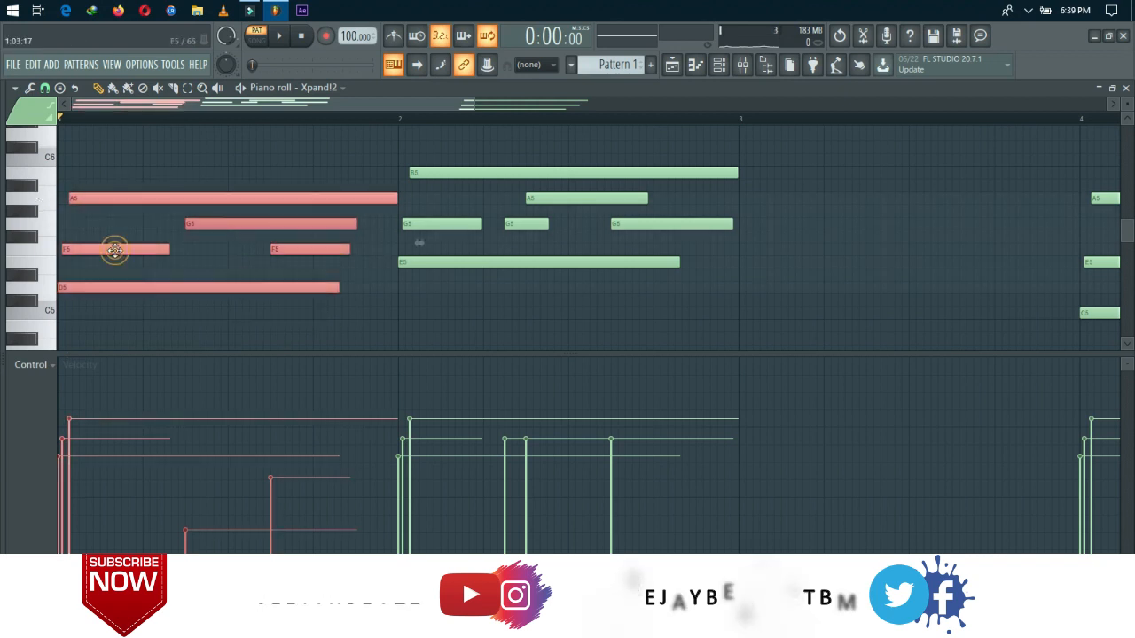
pyautogui.moveTo(114, 286)
pyautogui.mouseDown()
pyautogui.moveTo(844, 285)
pyautogui.moveTo(793, 285)
pyautogui.mouseUp()
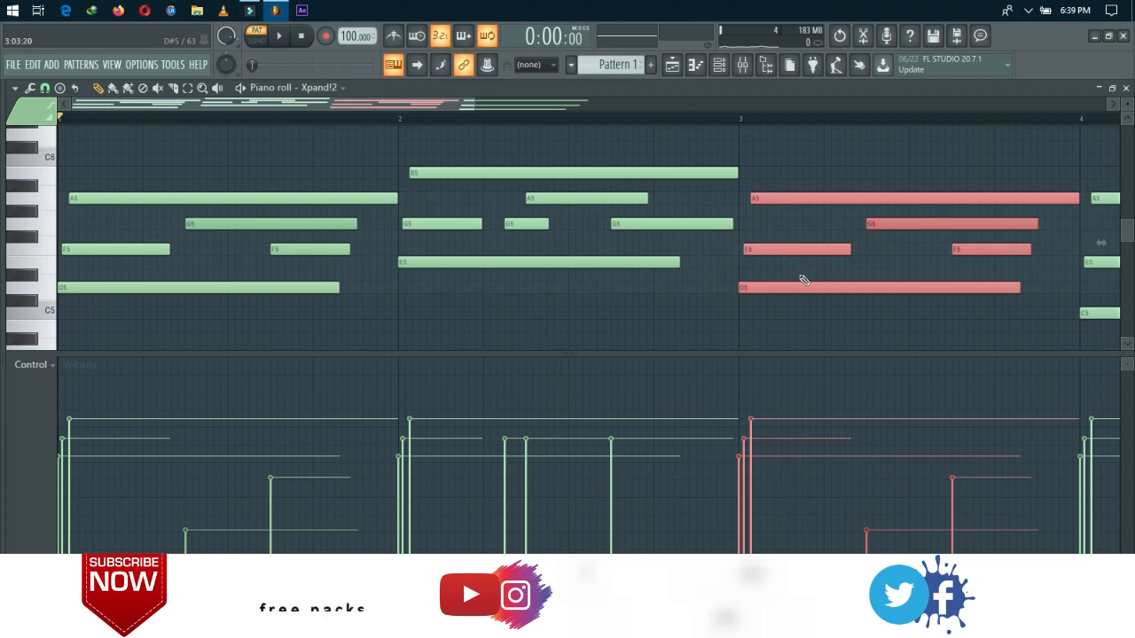
# Set the velocity of bar 3's inner G5 to about 49% and lower that of its second F5 further.
pyautogui.click(677, 324)
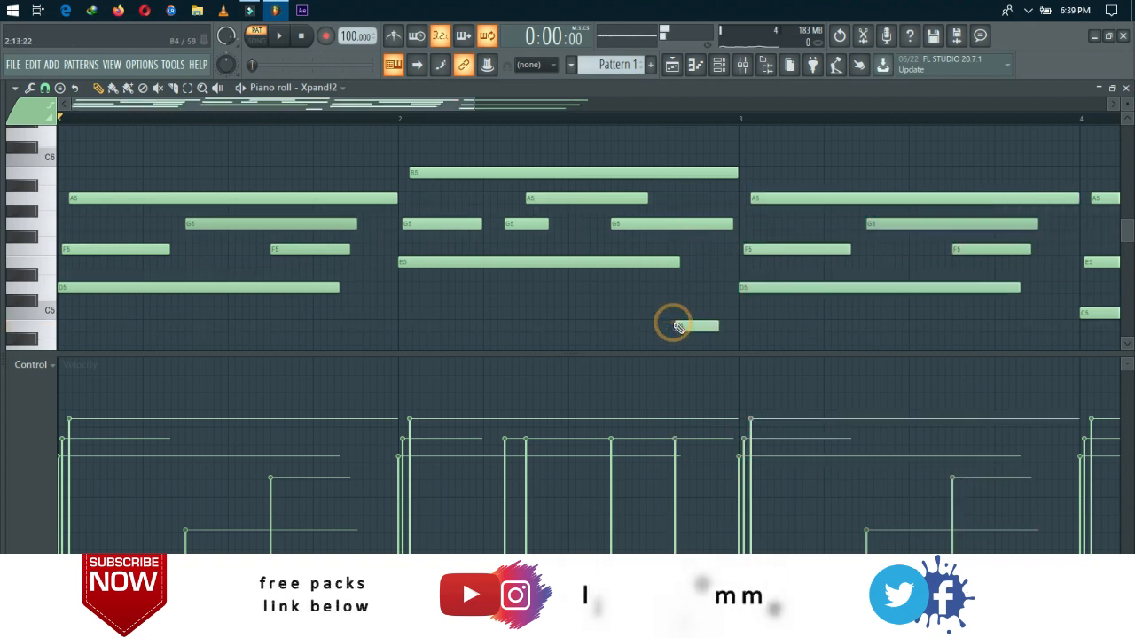
pyautogui.rightClick(692, 328)
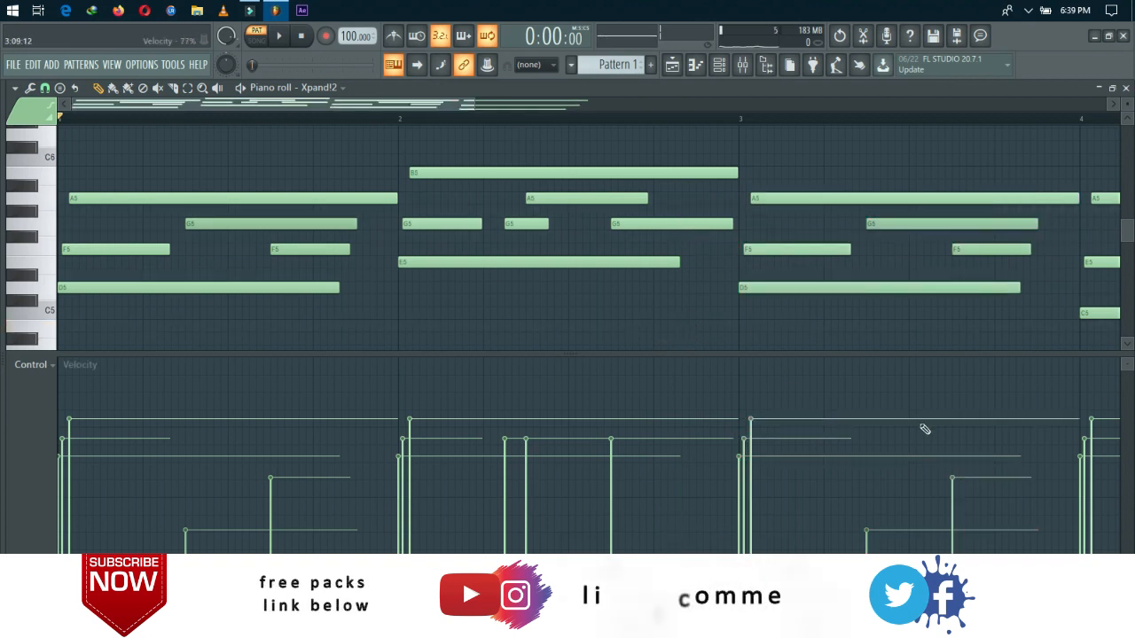
pyautogui.click(867, 500)
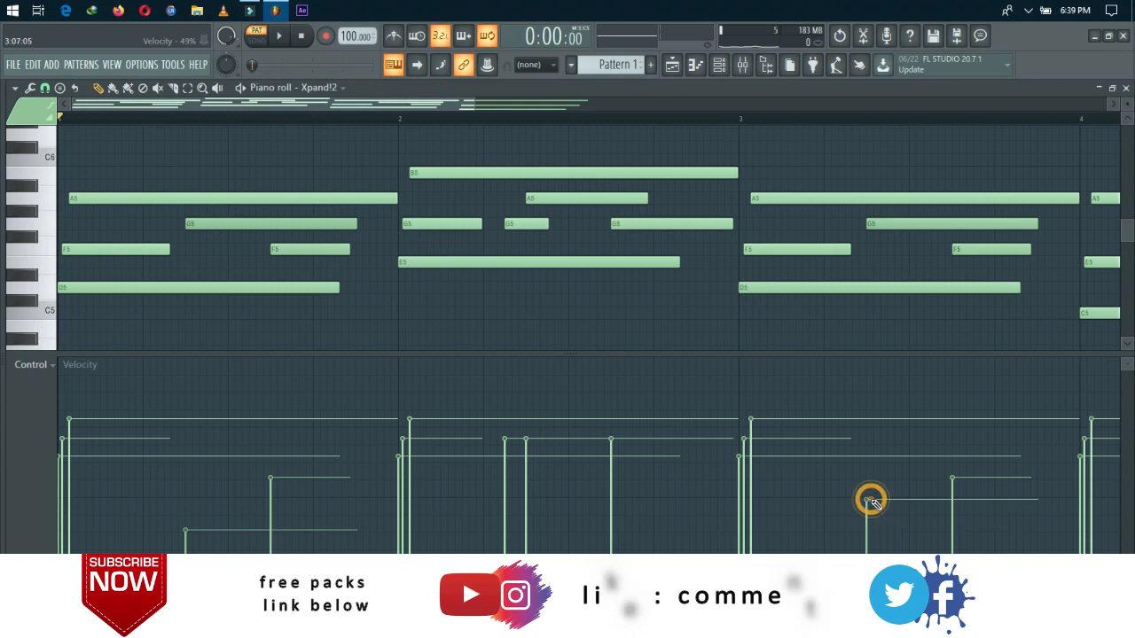
pyautogui.click(952, 541)
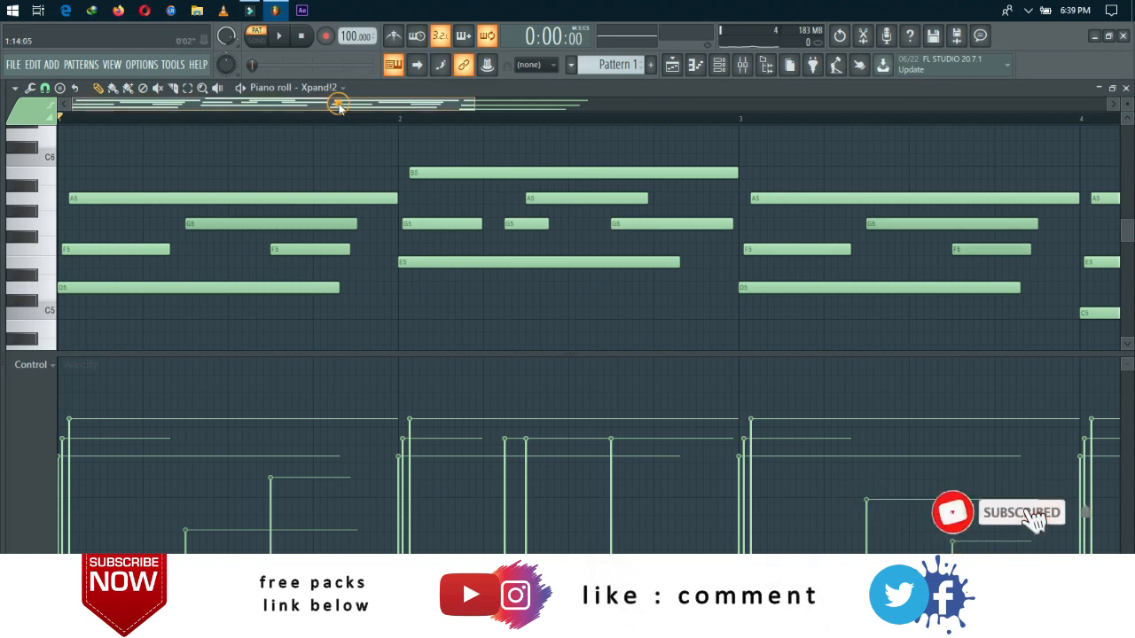
# Shorten the E5 at the start of bar 4 and add a G5 at 4:11:00 with a length of 0:03:18.
pyautogui.moveTo(337, 103); pyautogui.dragTo(536, 118)
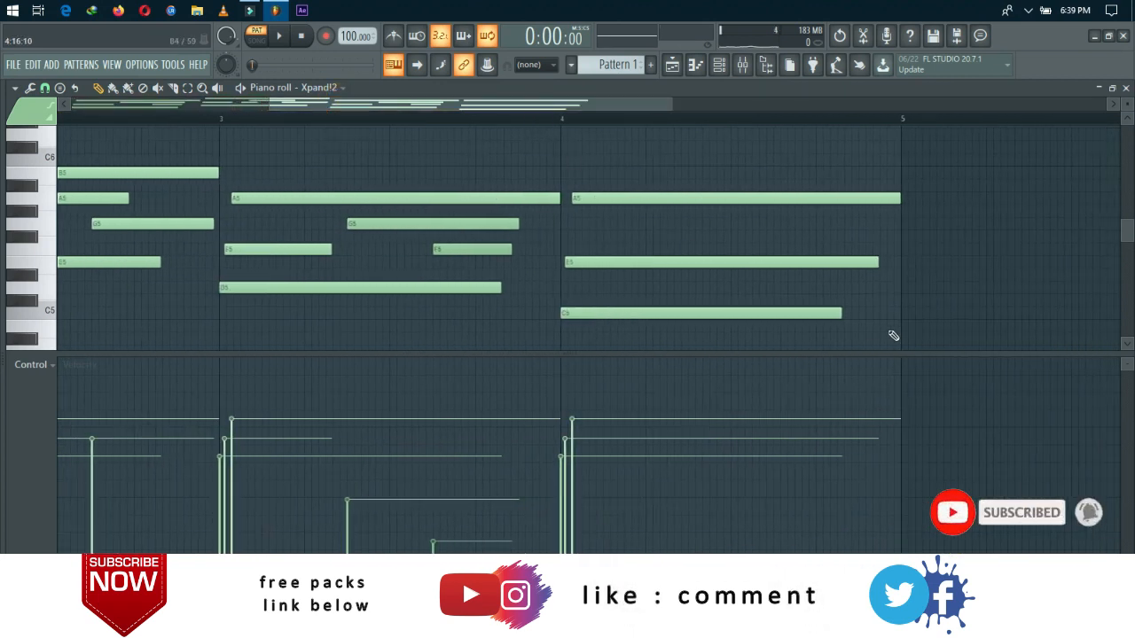
pyautogui.moveTo(874, 260); pyautogui.dragTo(639, 293)
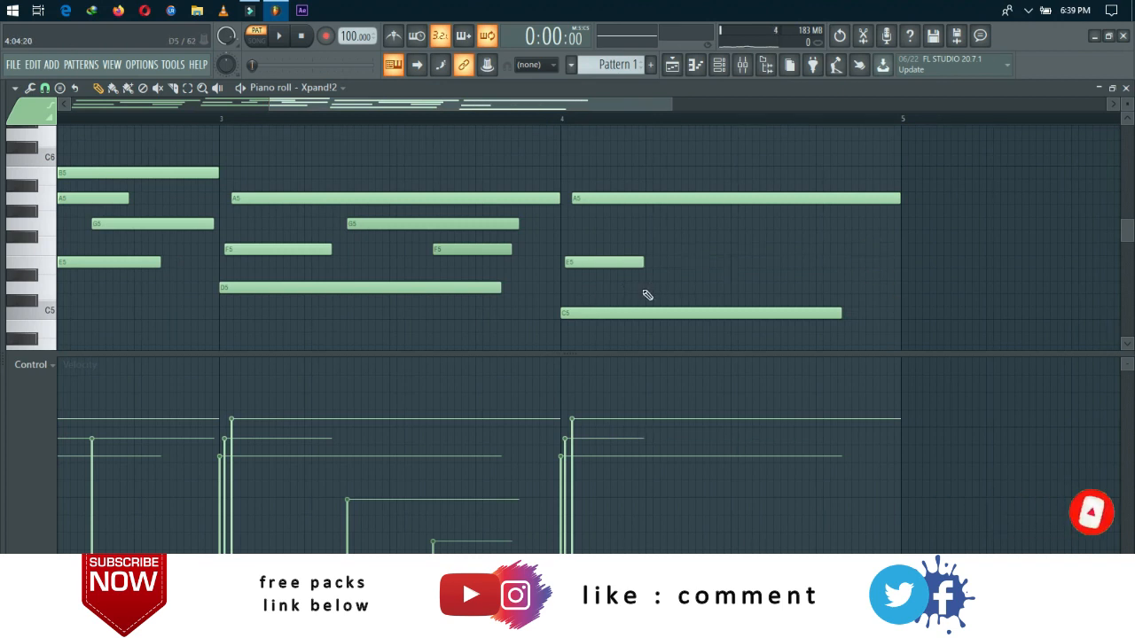
pyautogui.click(771, 224)
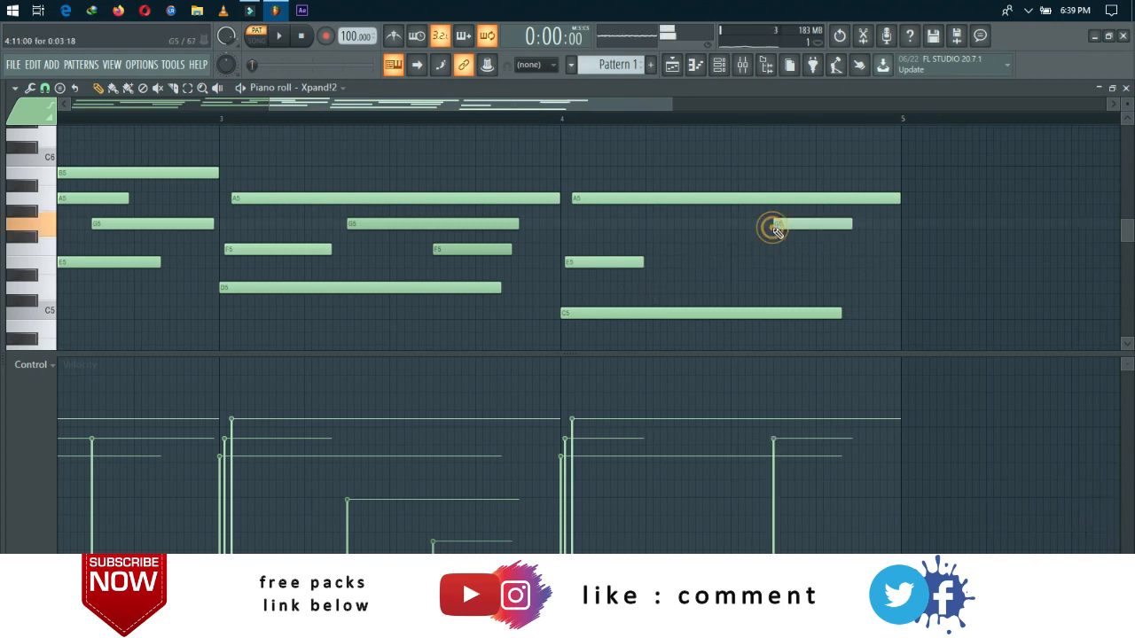
# Add an F5 at 4:07:00 with a length of 0:07:02 and an E5 at 4:11:00 ending just before bar 5.
pyautogui.click(689, 249)
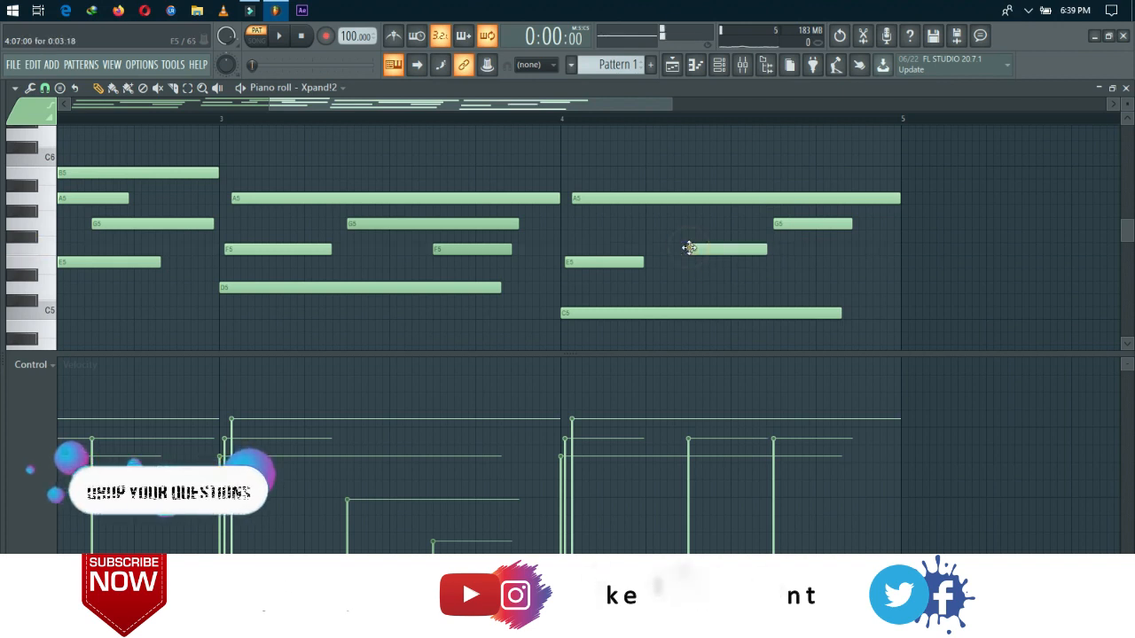
pyautogui.click(775, 261)
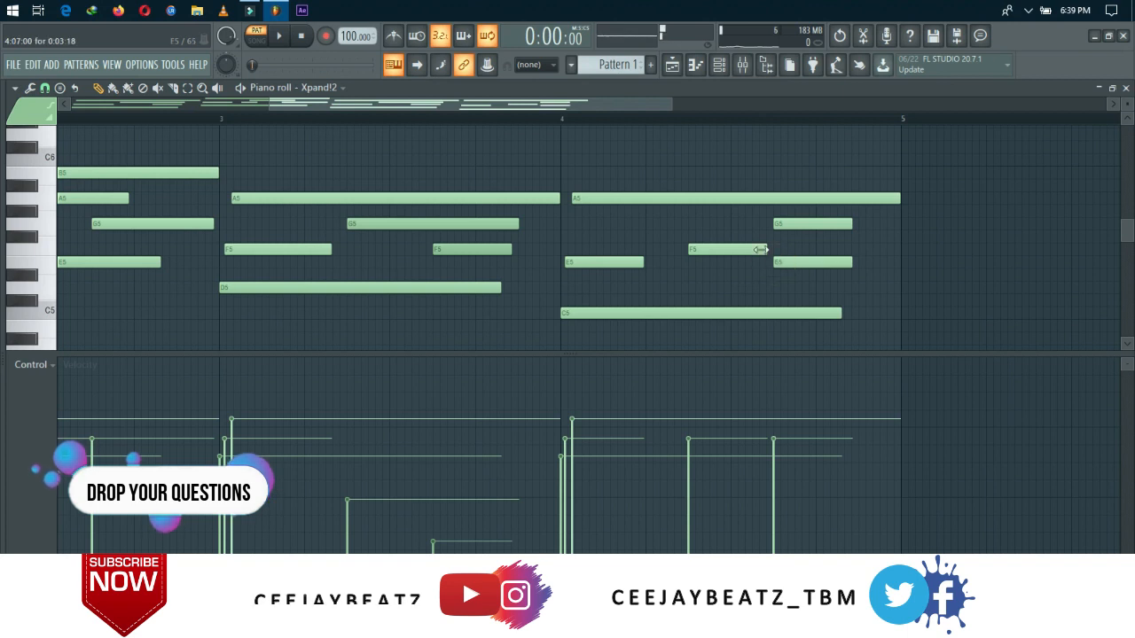
pyautogui.moveTo(765, 249); pyautogui.dragTo(888, 264)
pyautogui.scroll(-5, 769, 248)
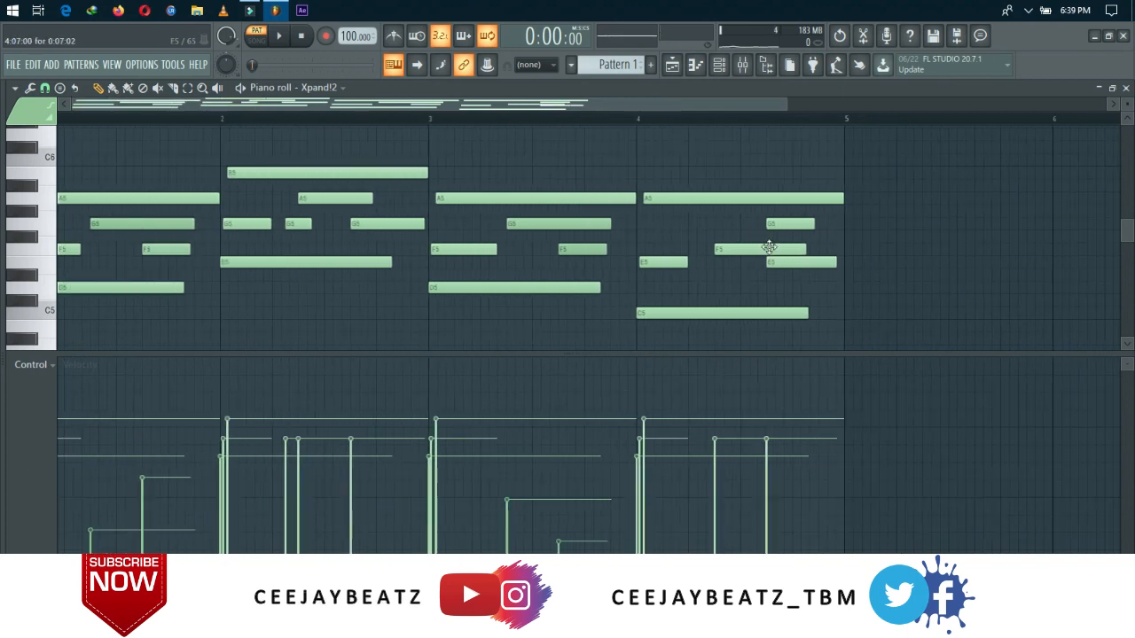
# Play the pattern and lower the velocities of bar 4's F5 and bar 2's short G5 to about 52%.
pyautogui.press('space')
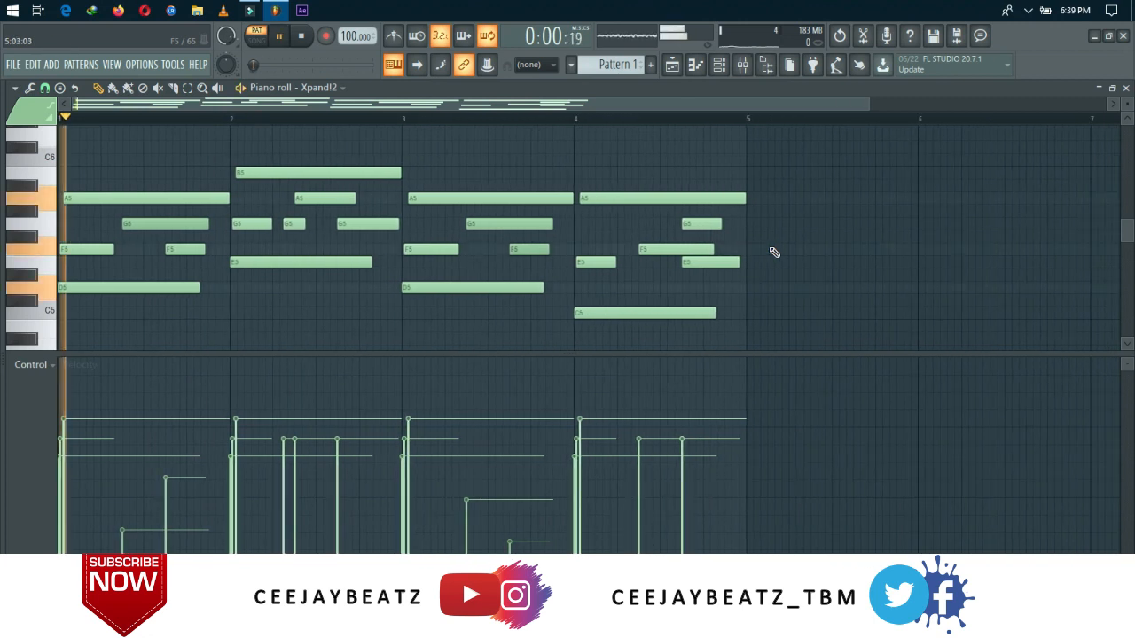
pyautogui.click(648, 487)
pyautogui.moveTo(649, 486); pyautogui.dragTo(645, 494)
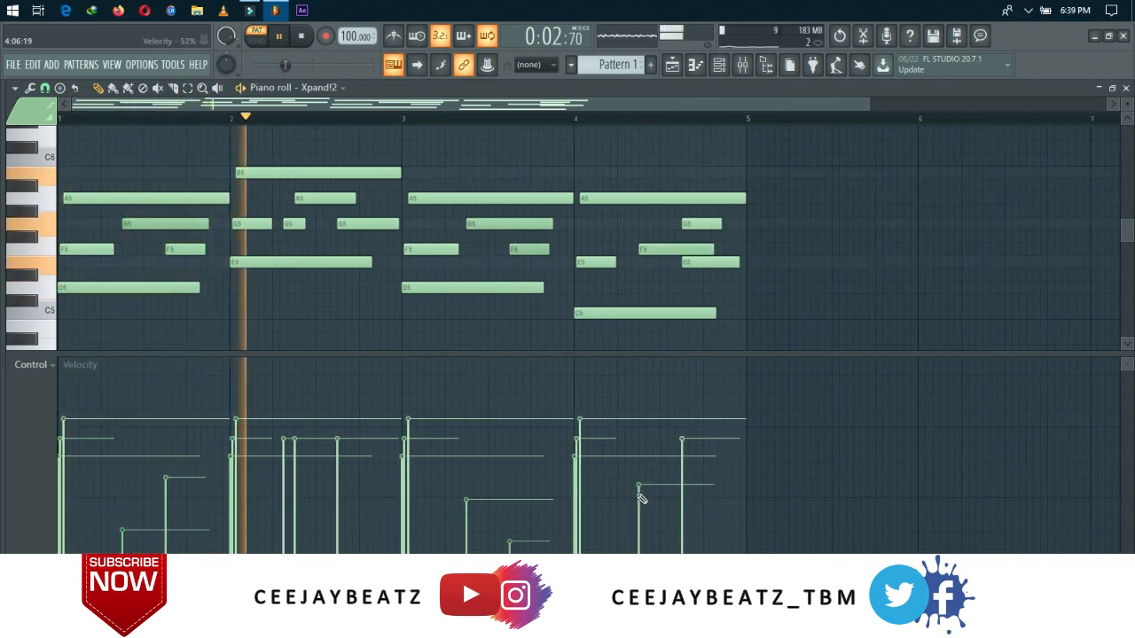
pyautogui.click(283, 490)
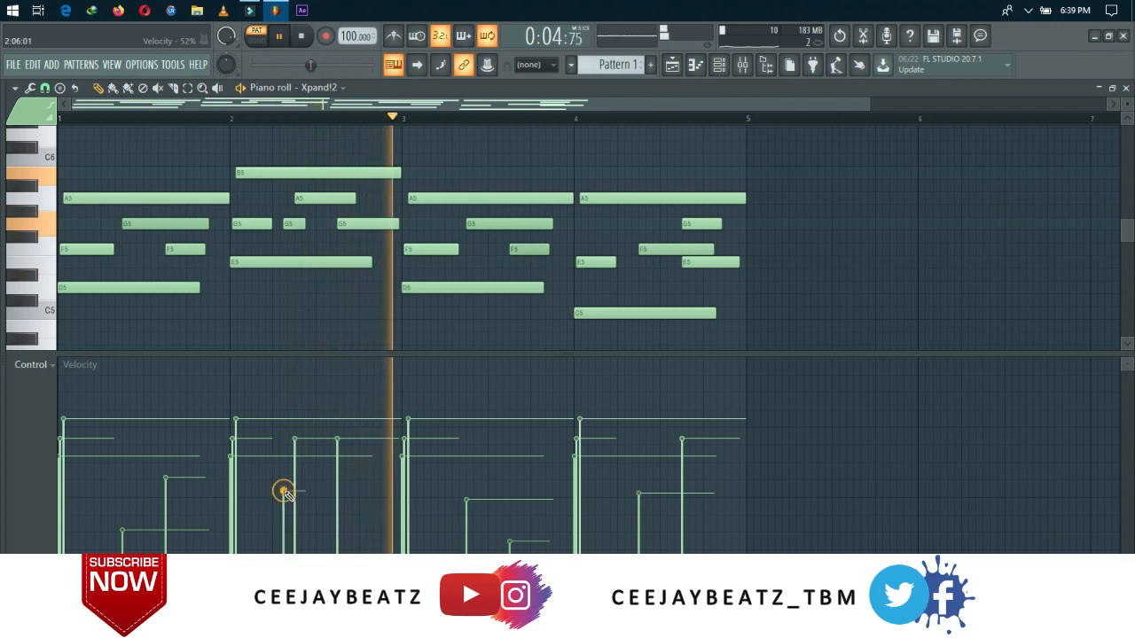
# Lower the velocity of bar 2's last G5, set bar 4's G5 and E5 at 4:11:00 to about 38%, and stop playback.
pyautogui.click(342, 513)
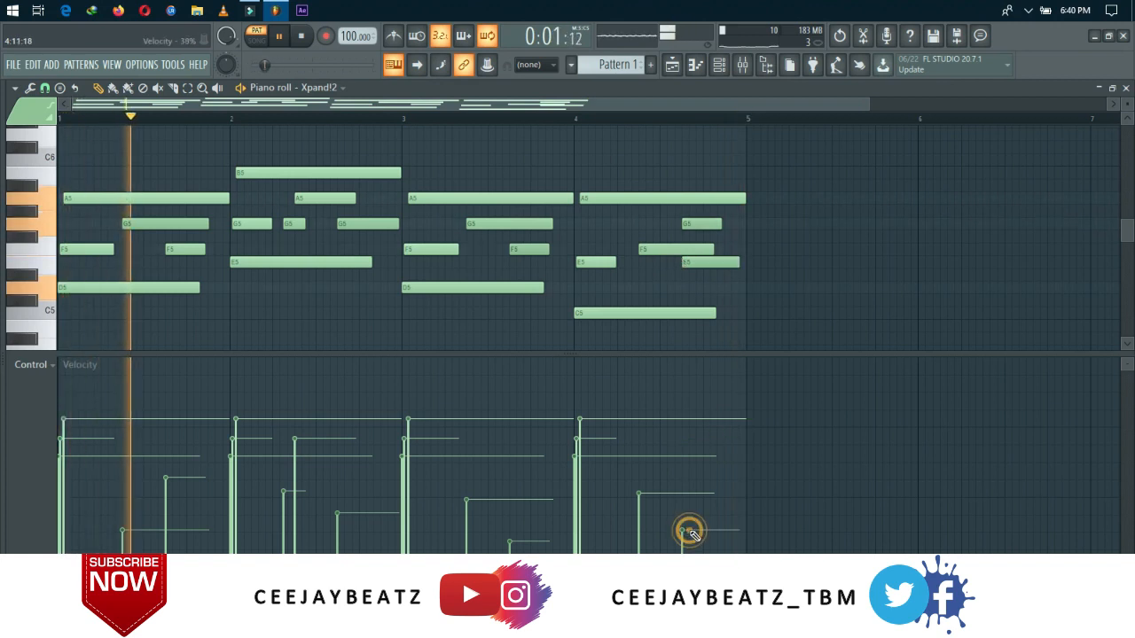
pyautogui.click(684, 531)
pyautogui.press('space')
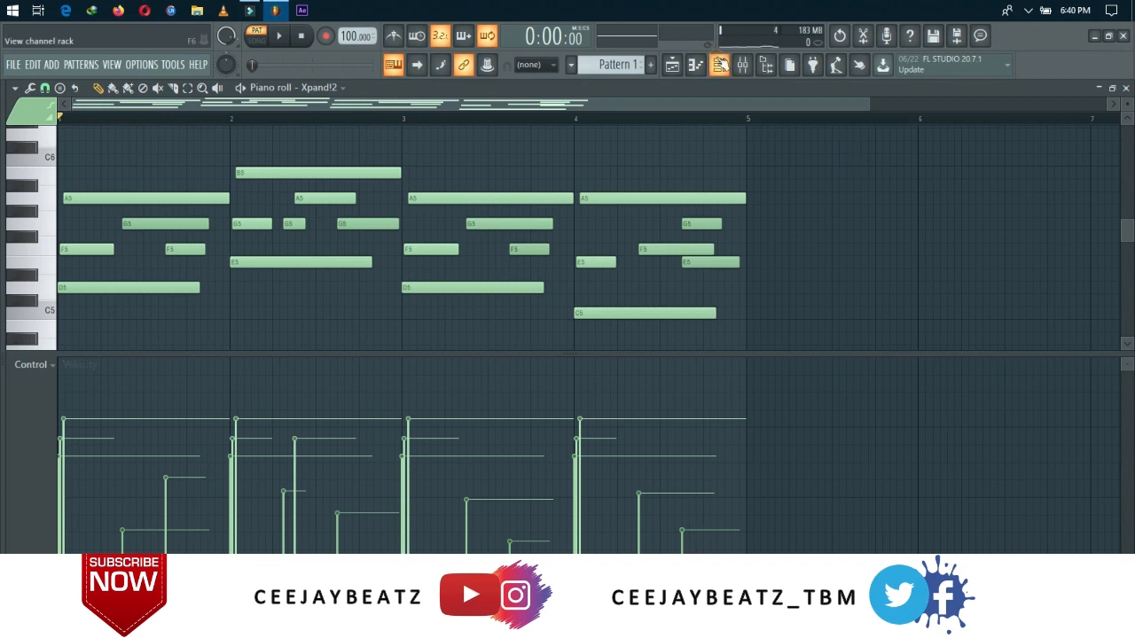
# Clone the Xpand!2 channel in the channel rack.
pyautogui.click(719, 64)
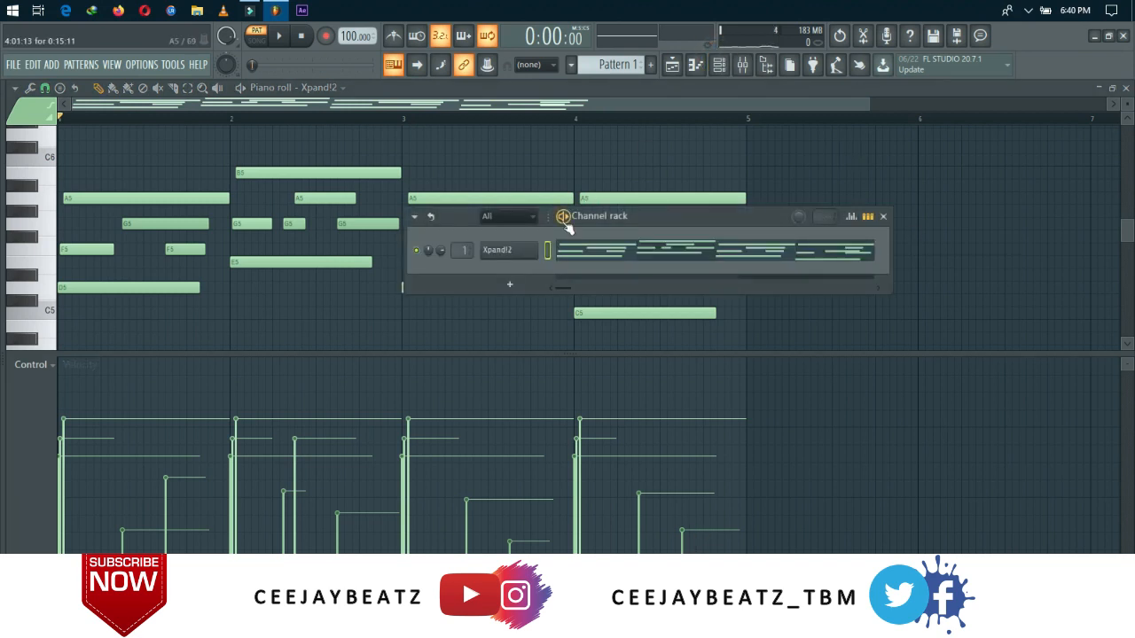
pyautogui.rightClick(502, 252)
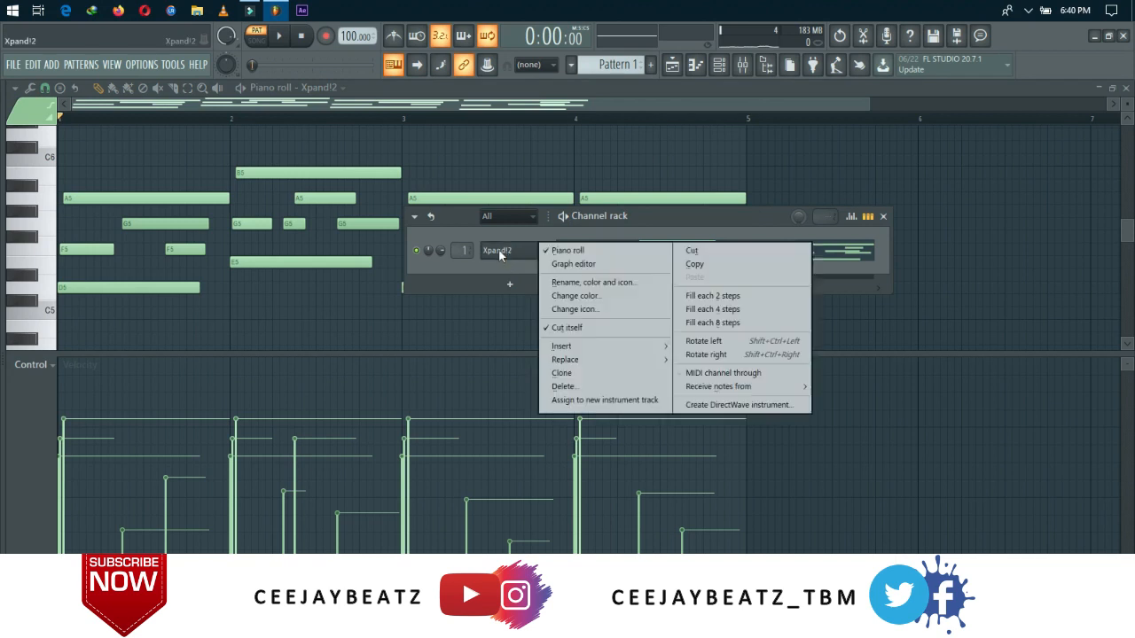
pyautogui.click(561, 372)
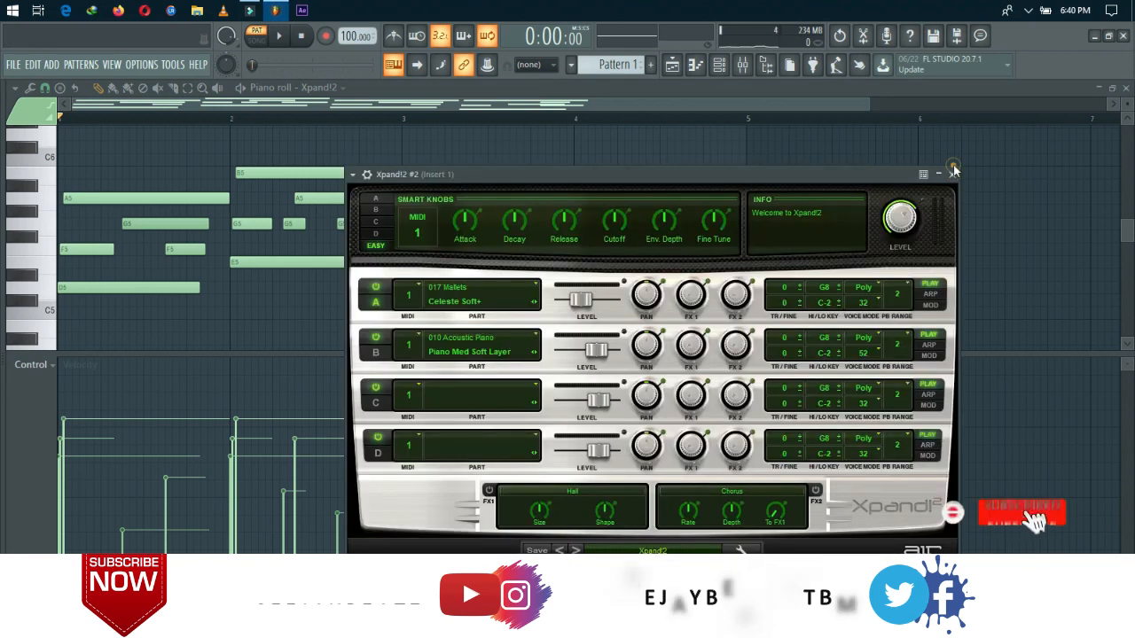
# In the cloned Xpand!2, set the Part B level to -16.8 dB and Part A to -0.1 dB, and audition a note.
pyautogui.moveTo(587, 353); pyautogui.dragTo(575, 353)
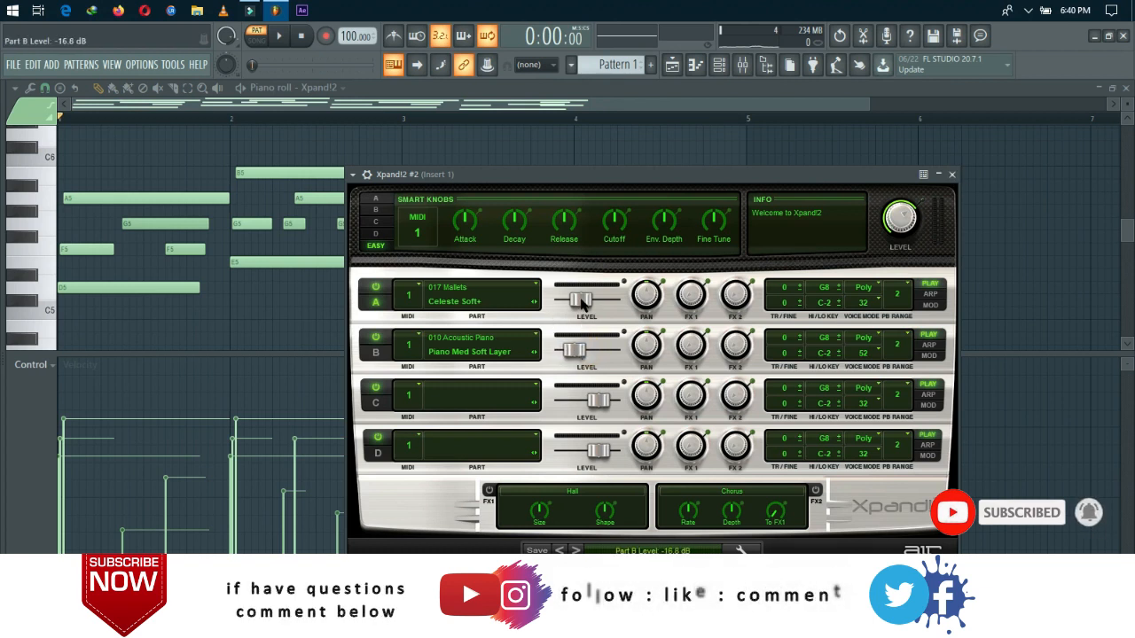
pyautogui.moveTo(583, 303); pyautogui.dragTo(602, 303)
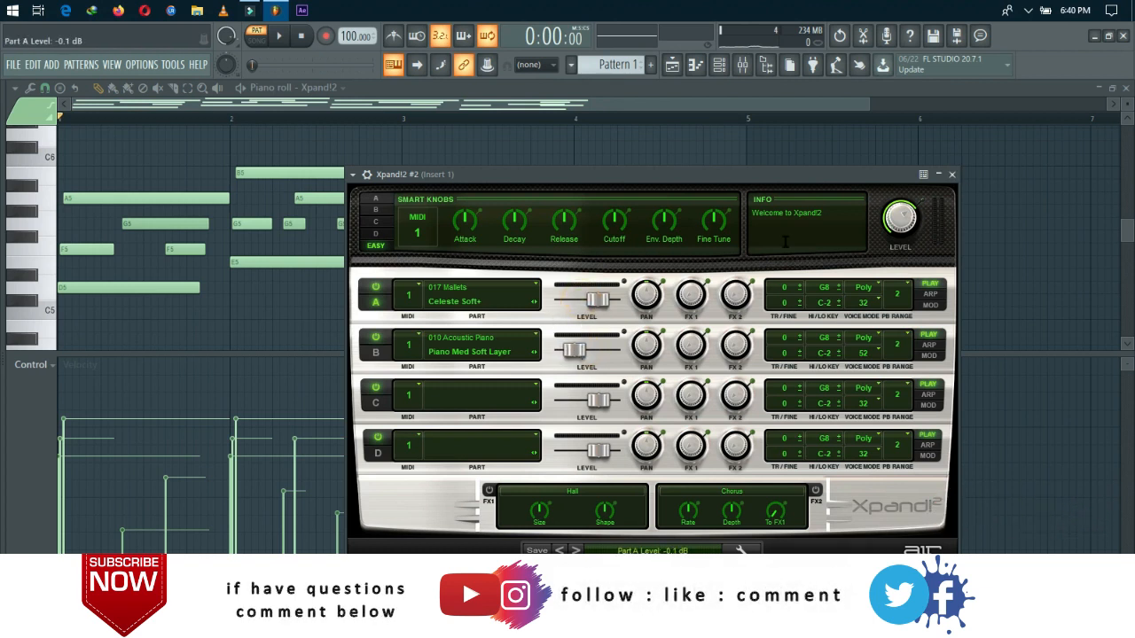
pyautogui.click(952, 175)
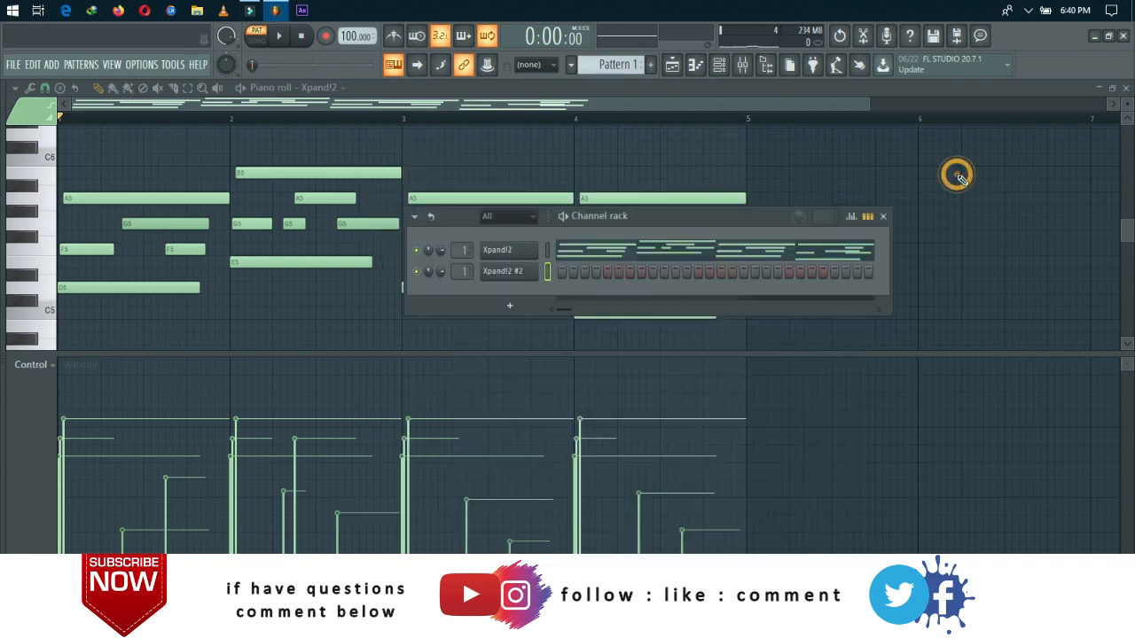
pyautogui.press('y')
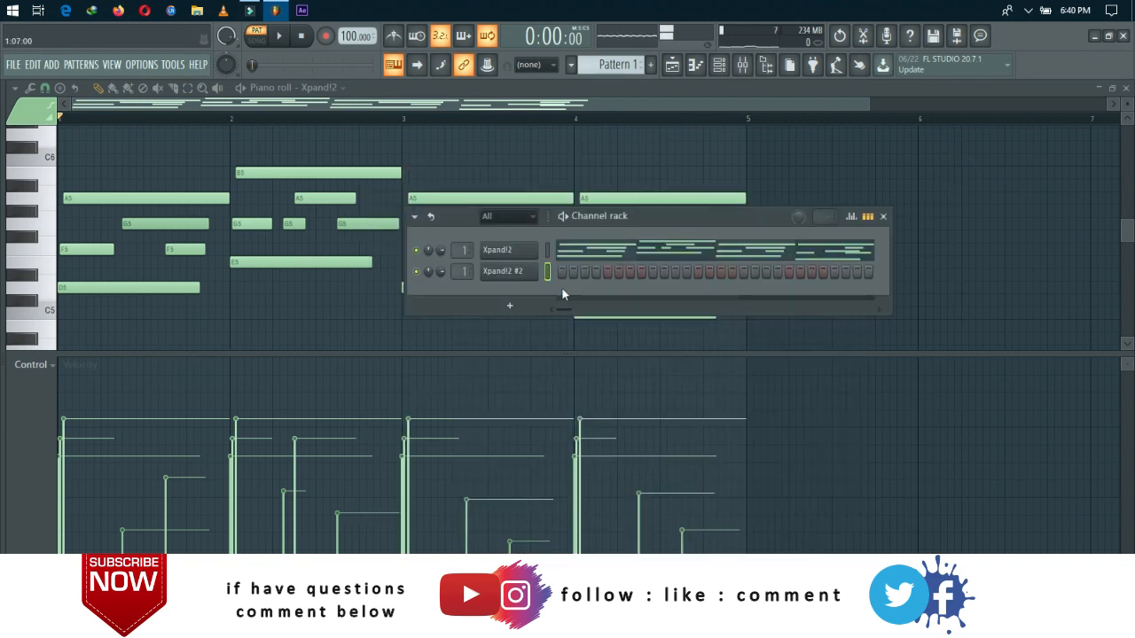
# Copy the notes of the Xpand!2 channel into Xpand!2 #2 and open the clone's piano roll.
pyautogui.rightClick(510, 279)
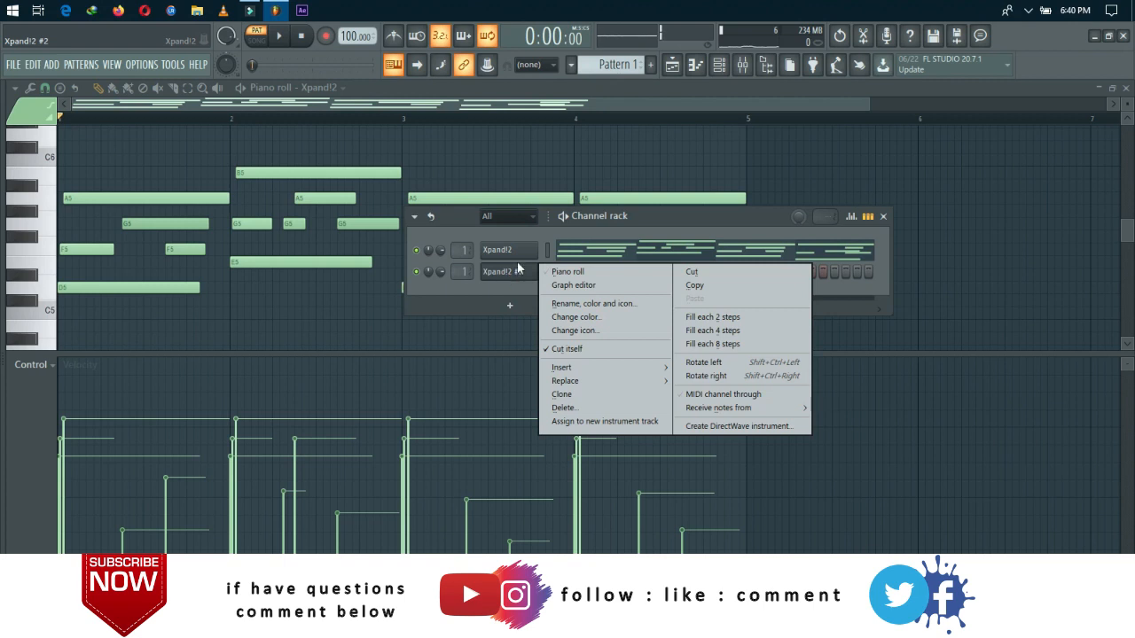
pyautogui.click(548, 253)
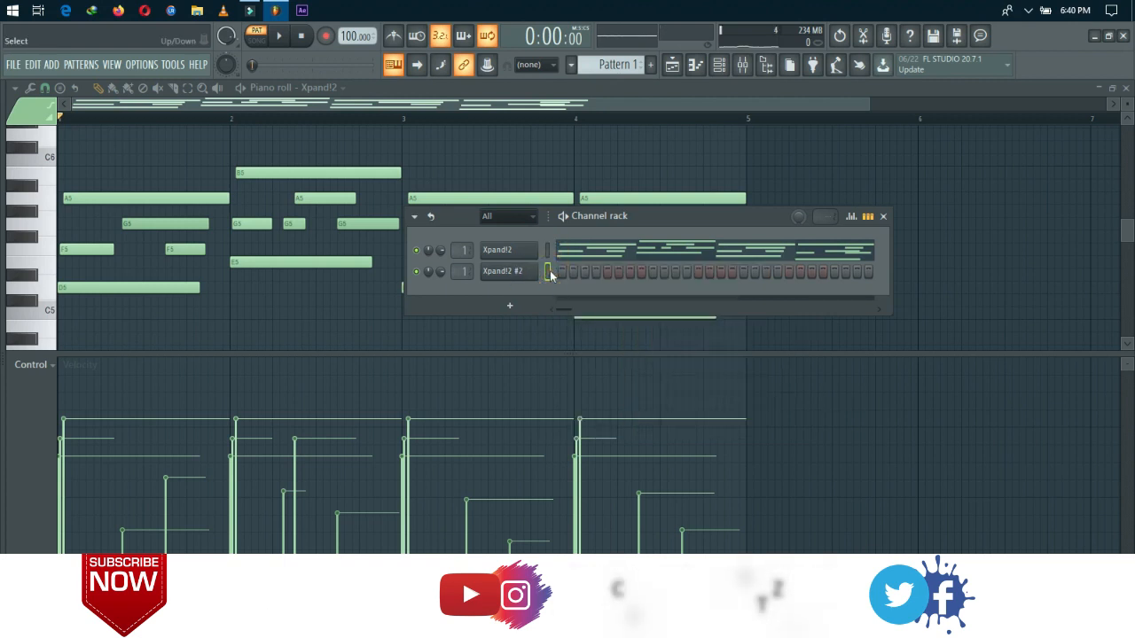
pyautogui.hotkey('ctrl', 'v')
pyautogui.click(568, 271)
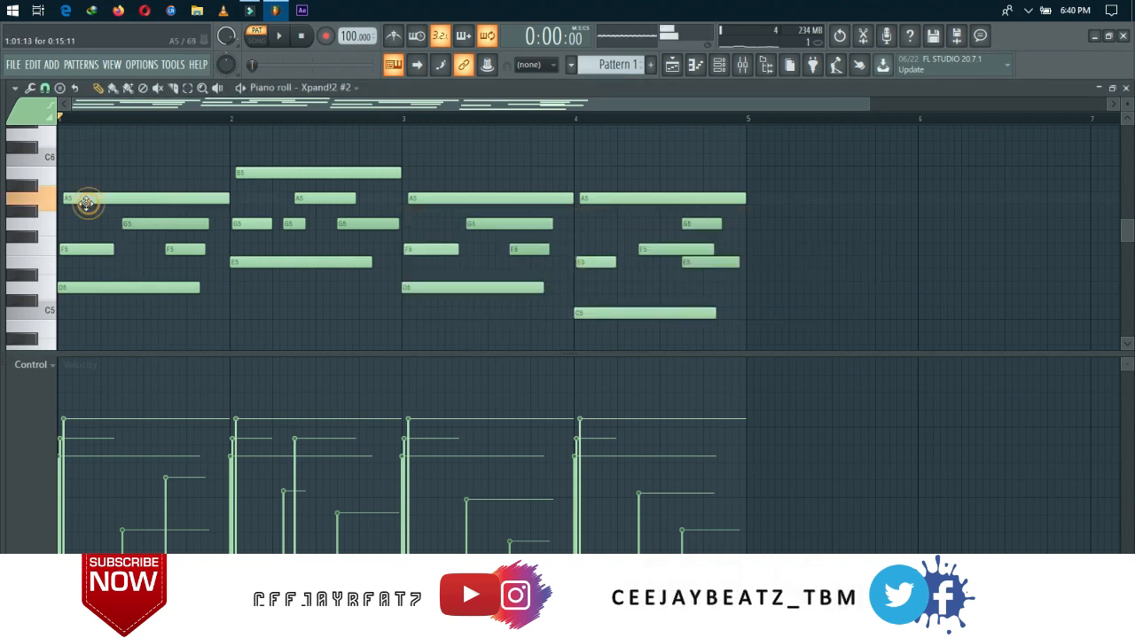
# In bar 1 of Xpand!2 #2, move the A5 and opening F5 to the bar start and delete the inner G5 and second F5.
pyautogui.moveTo(80, 197)
pyautogui.mouseDown()
pyautogui.moveTo(67, 210)
pyautogui.moveTo(58, 197)
pyautogui.mouseUp()
pyautogui.moveTo(84, 249); pyautogui.dragTo(81, 249)
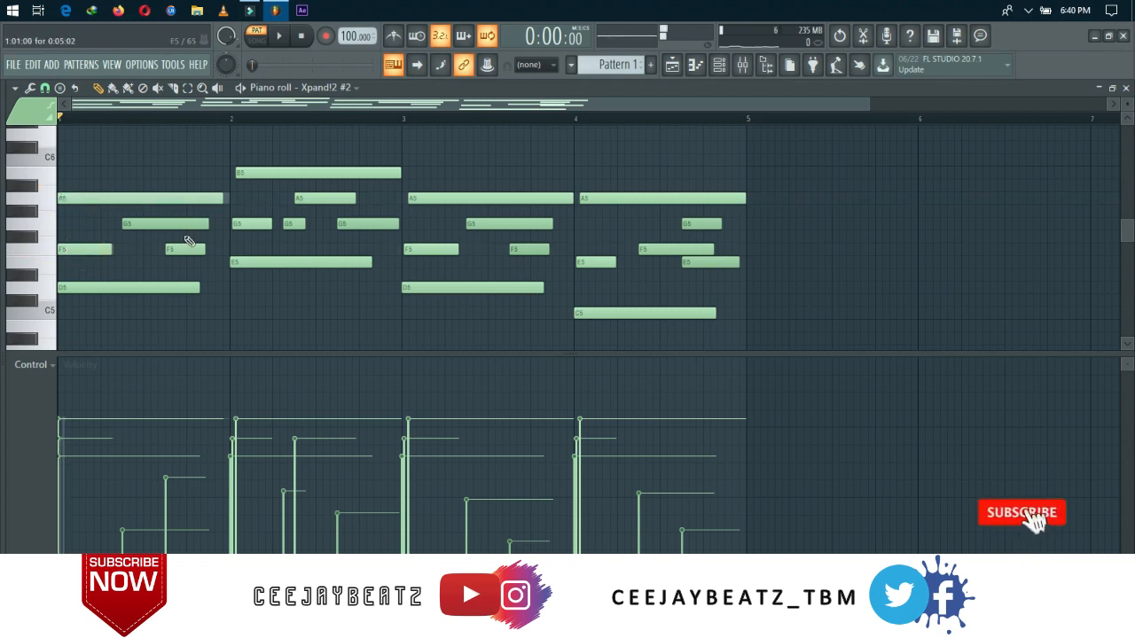
pyautogui.click(195, 223)
pyautogui.click(200, 249)
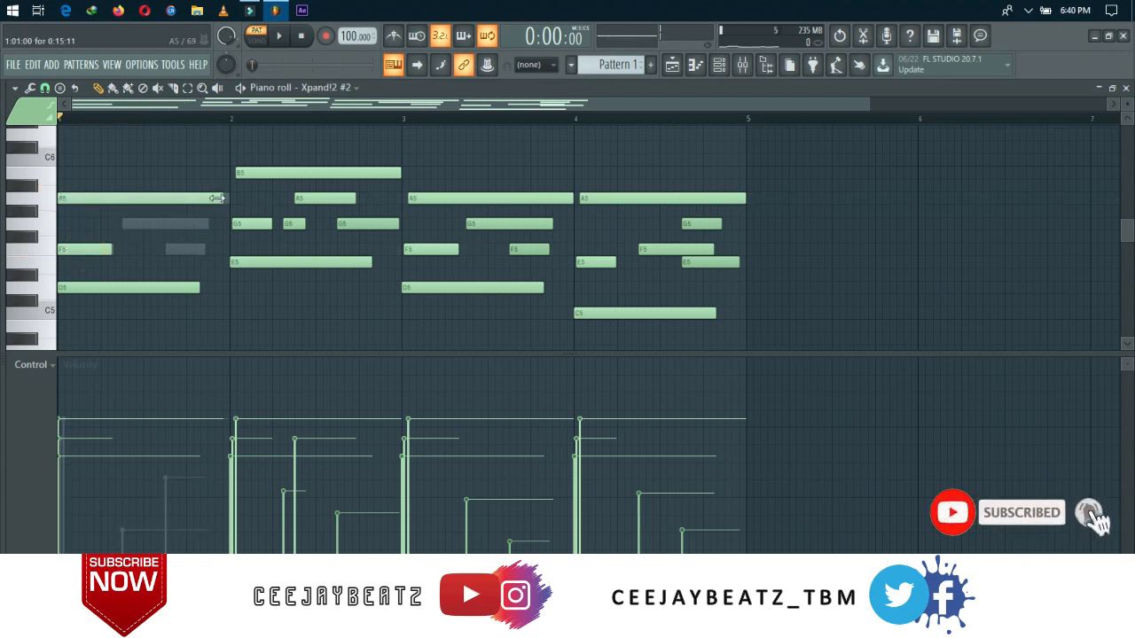
# In bar 1 of Xpand!2 #2, shorten the A5 to 0:03:11 and the D5 similarly, move the chord to 1:07:00 and play it back.
pyautogui.click(216, 197)
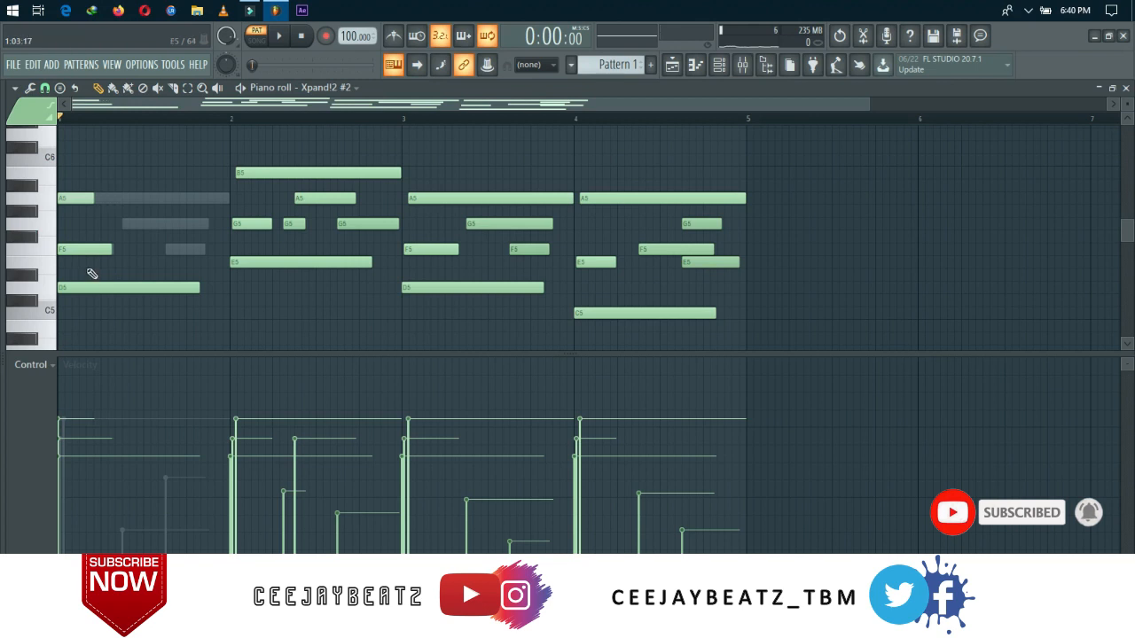
pyautogui.moveTo(196, 291); pyautogui.dragTo(95, 291)
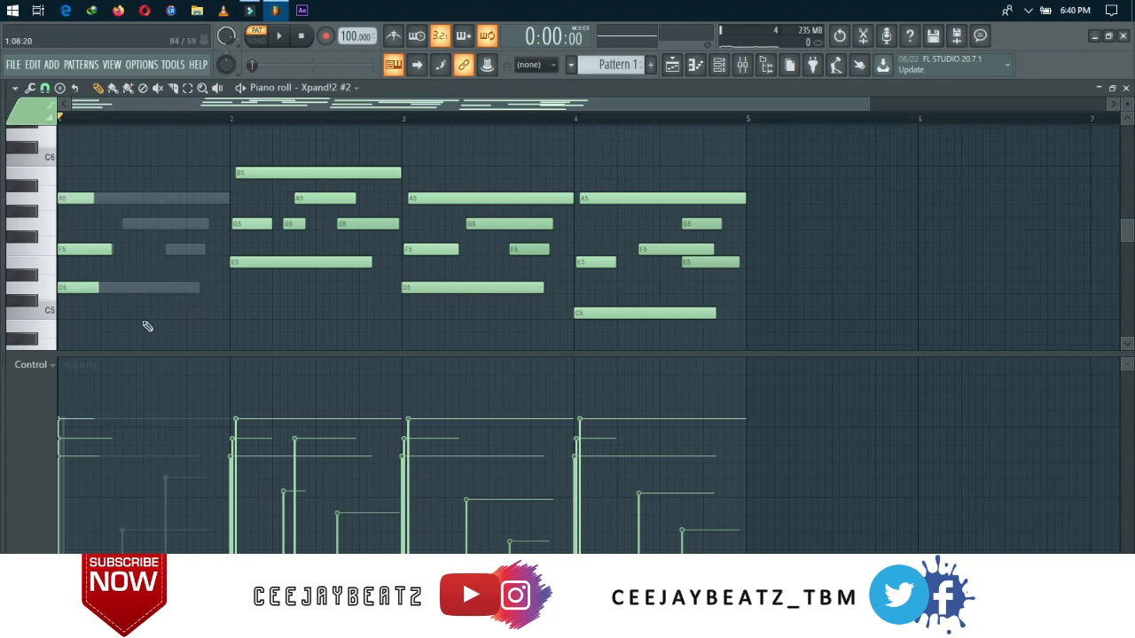
pyautogui.moveTo(140, 328); pyautogui.dragTo(138, 209)
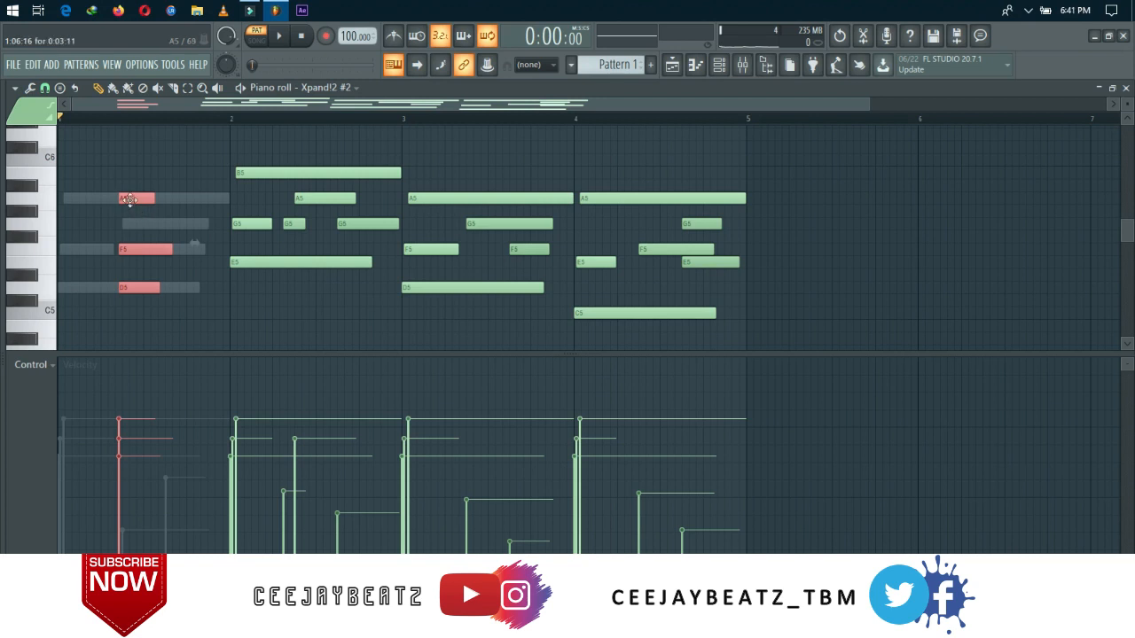
pyautogui.moveTo(128, 199); pyautogui.dragTo(132, 200)
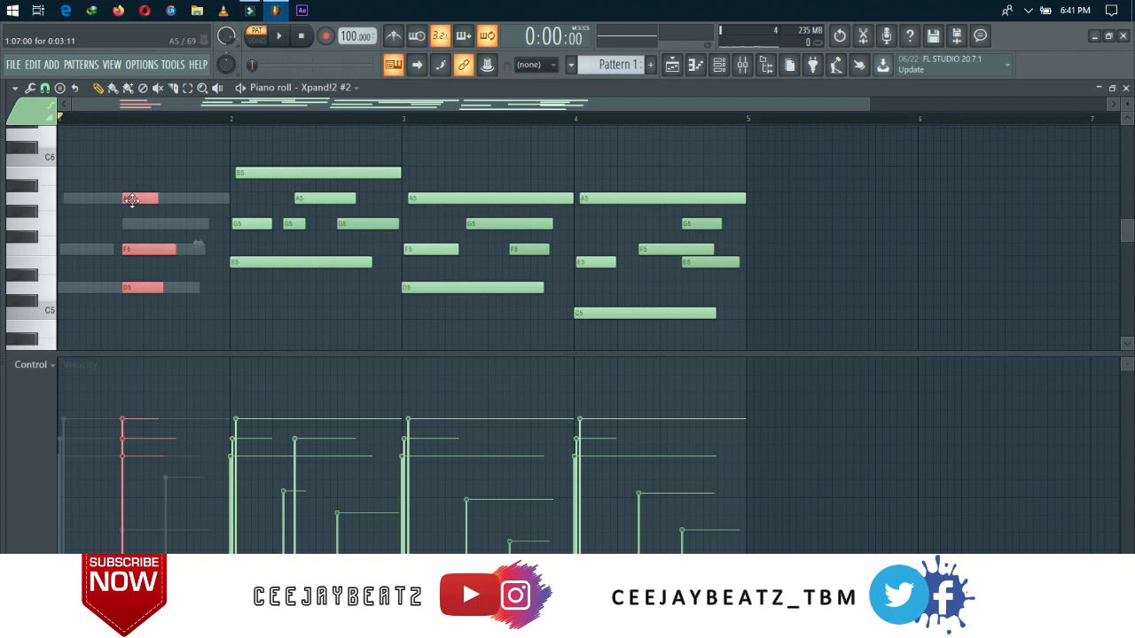
pyautogui.press('space')
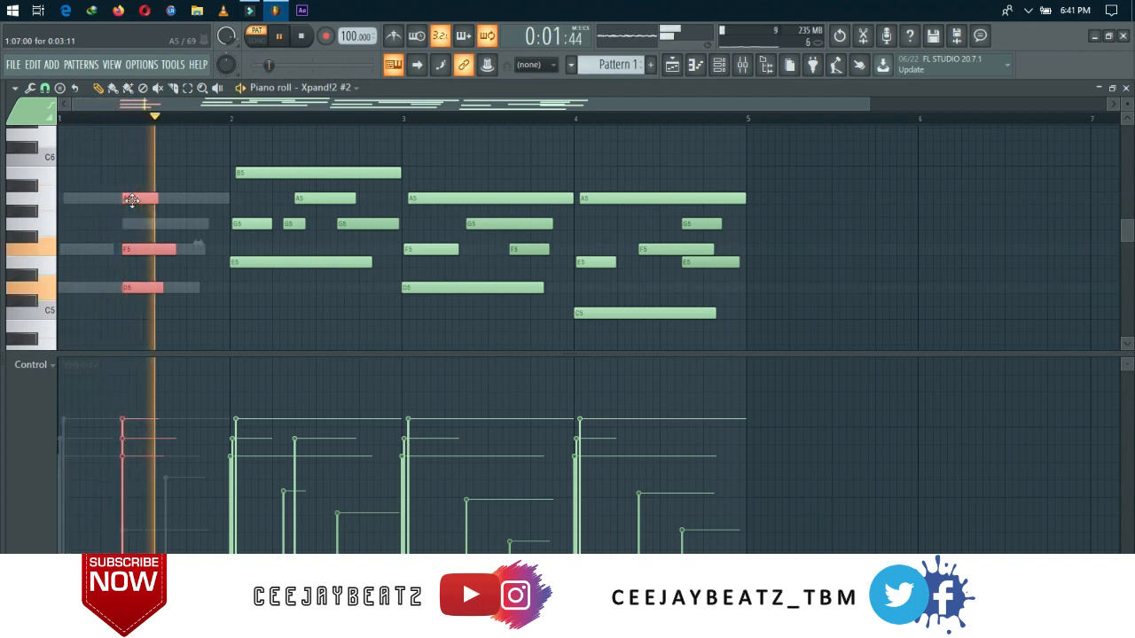
pyautogui.press('space')
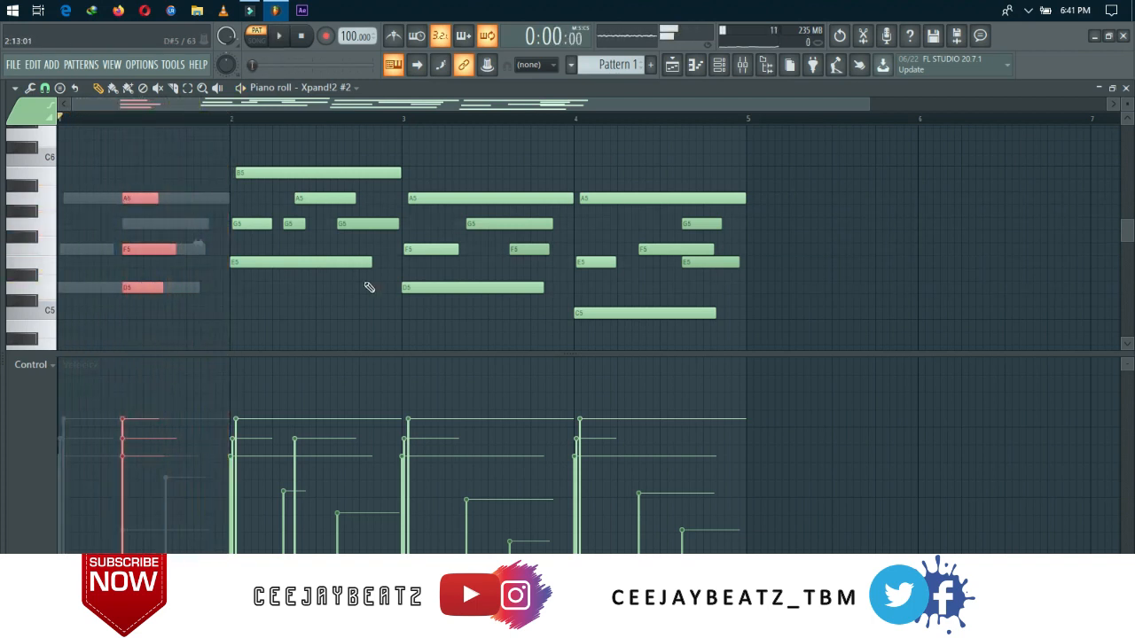
# Replace bar 2's B5, opening G5 and E5 with short notes at the bar start, making the G5 longest and the B5 shortest.
pyautogui.rightClick(237, 174)
pyautogui.click(235, 175)
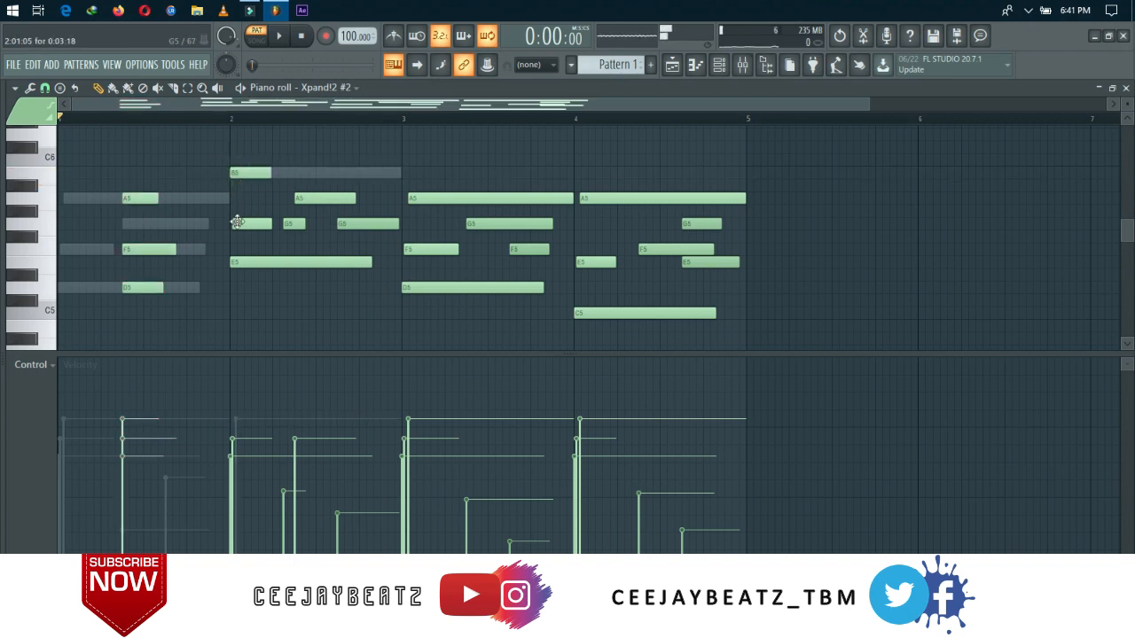
pyautogui.rightClick(238, 225)
pyautogui.click(236, 224)
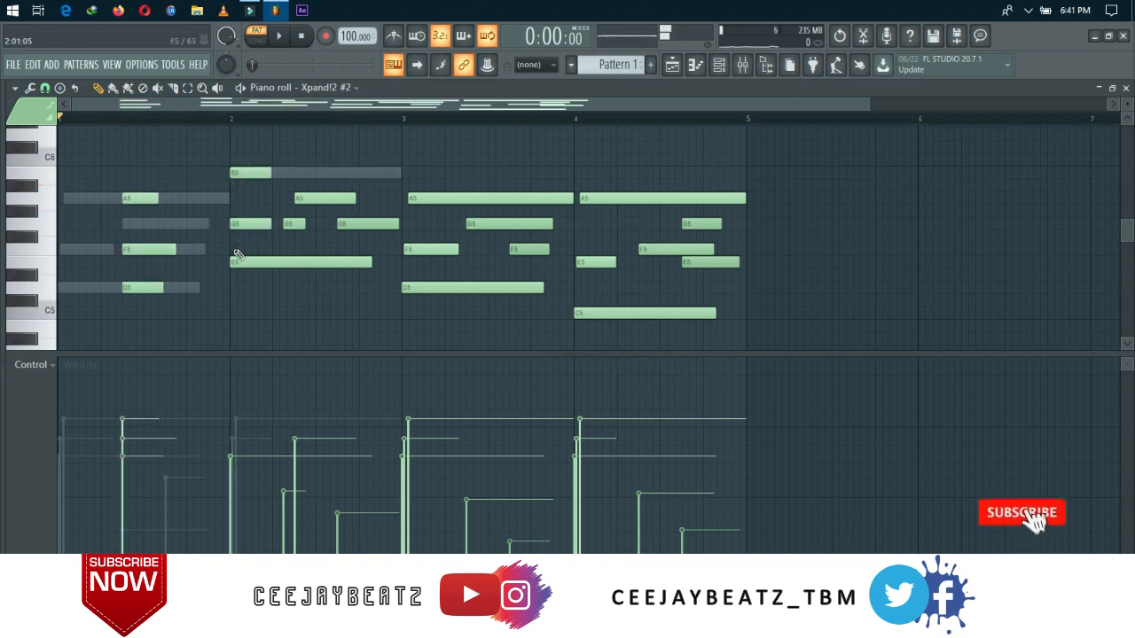
pyautogui.rightClick(248, 266)
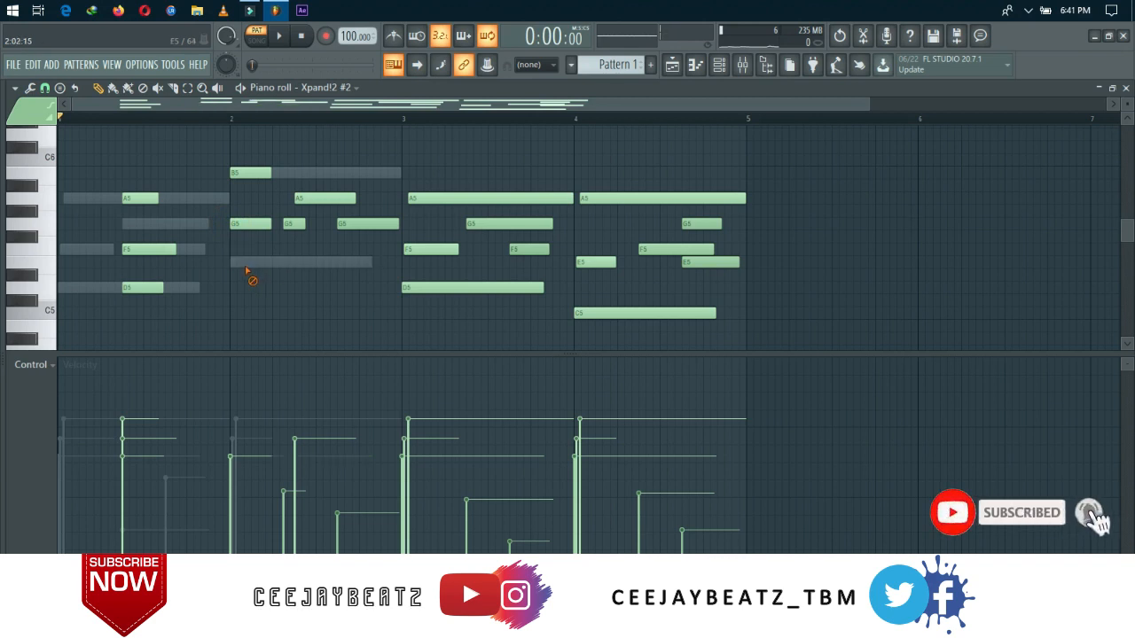
pyautogui.click(232, 262)
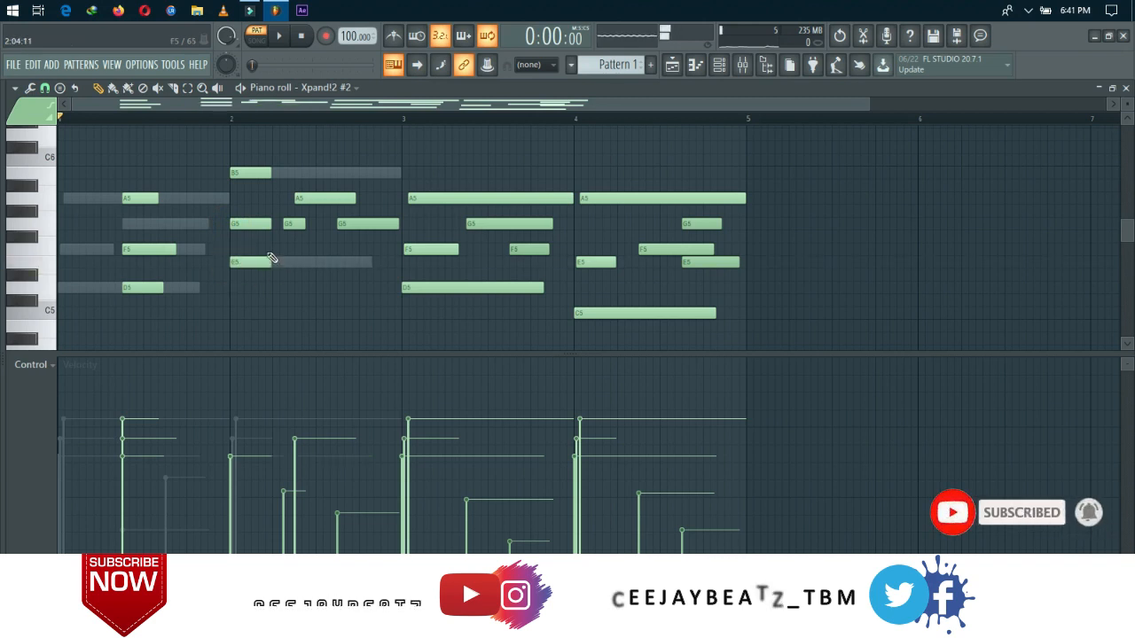
pyautogui.moveTo(269, 224); pyautogui.dragTo(282, 224)
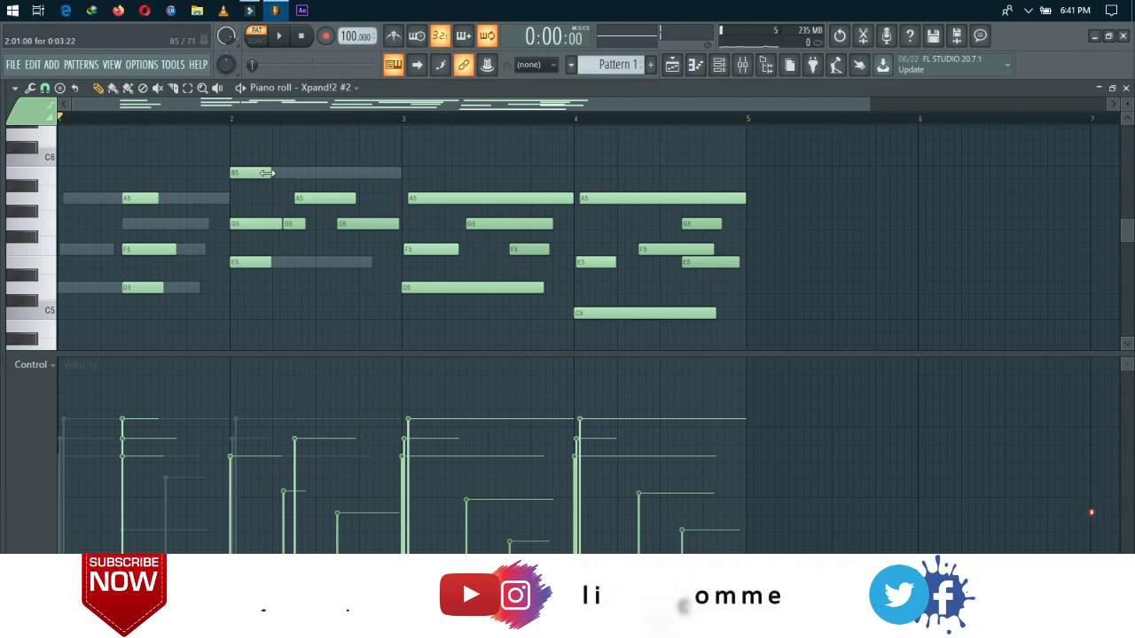
pyautogui.moveTo(271, 173); pyautogui.dragTo(257, 173)
# Delete the inner A5 and G5 notes in bar 2 and move the remaining B5, G5 and E5 chord to 2:07:00.
pyautogui.rightClick(316, 197)
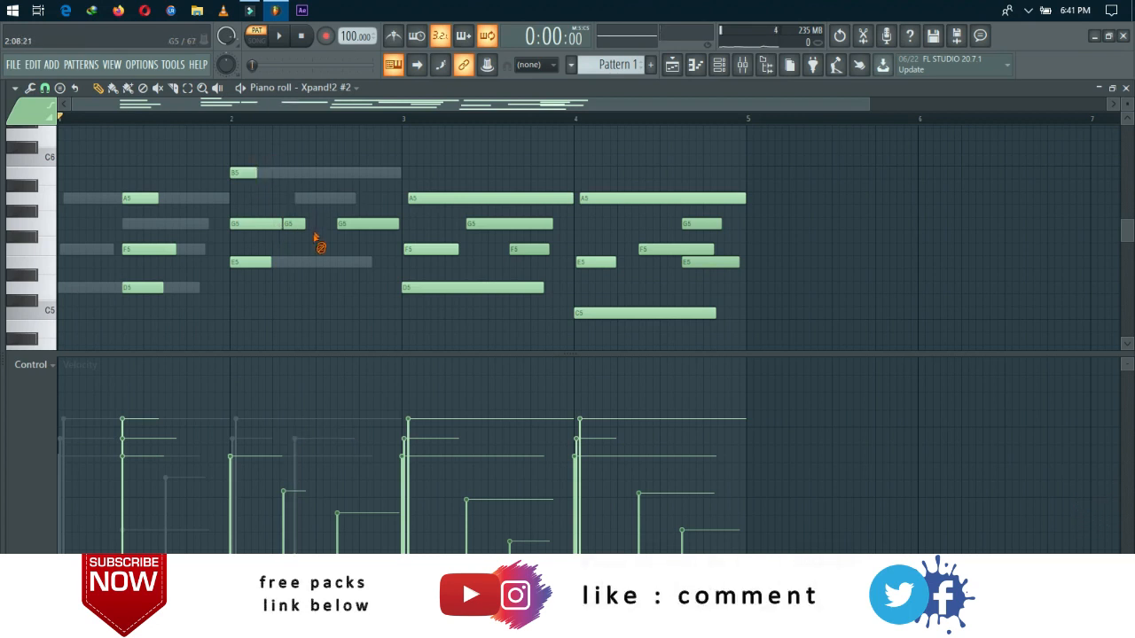
pyautogui.rightClick(359, 224)
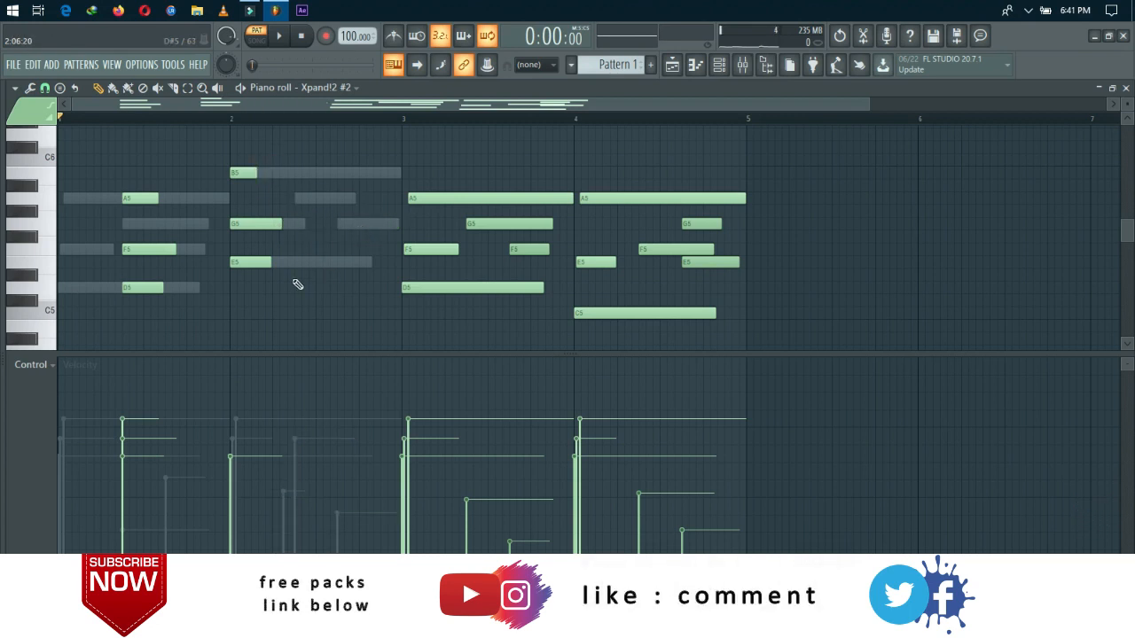
pyautogui.moveTo(279, 282); pyautogui.dragTo(227, 150)
pyautogui.scroll(3, 257, 248)
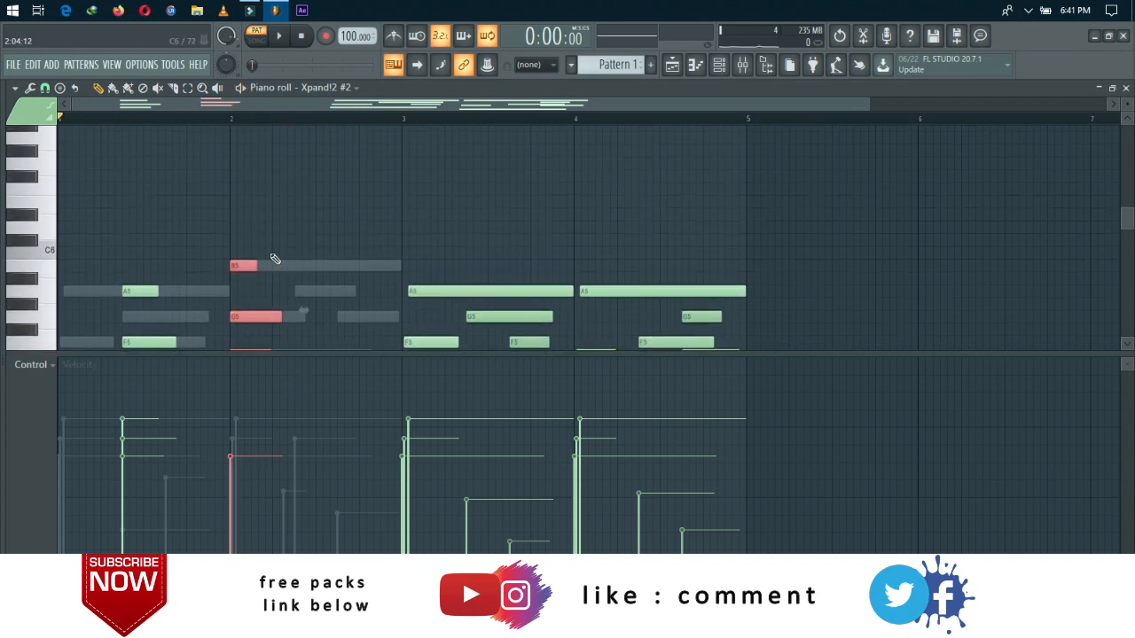
pyautogui.moveTo(242, 264); pyautogui.dragTo(308, 264)
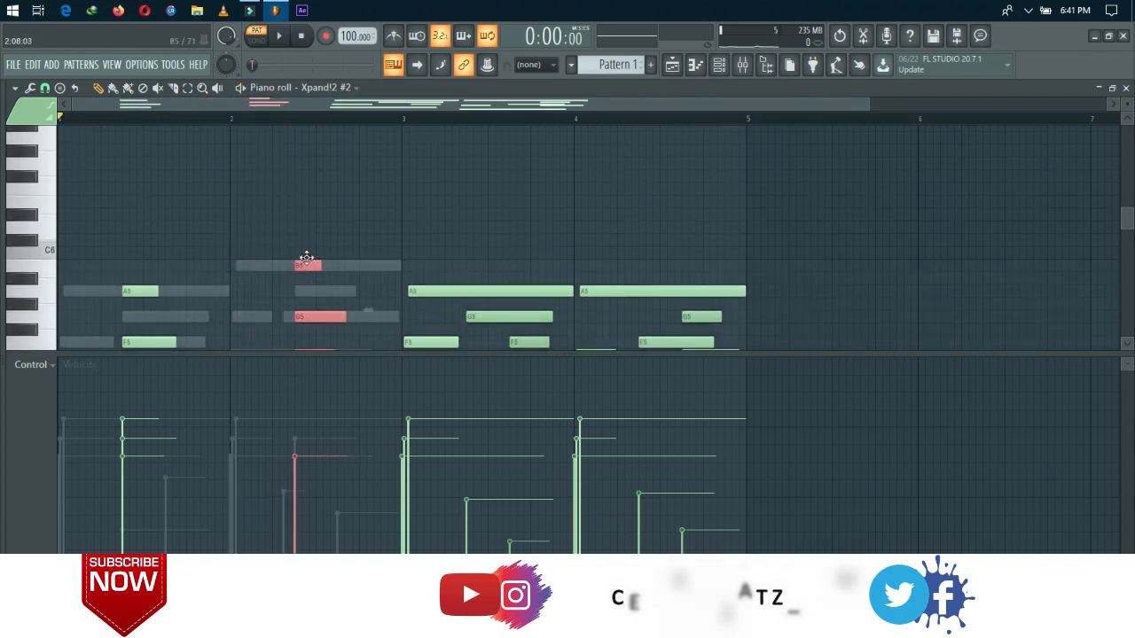
# Delete all notes in bar 3 and place a copy of bar 1's A5, F5 and D5 chord at 3:07:00.
pyautogui.scroll(-1, 312, 262)
pyautogui.scroll(-4, 311, 263)
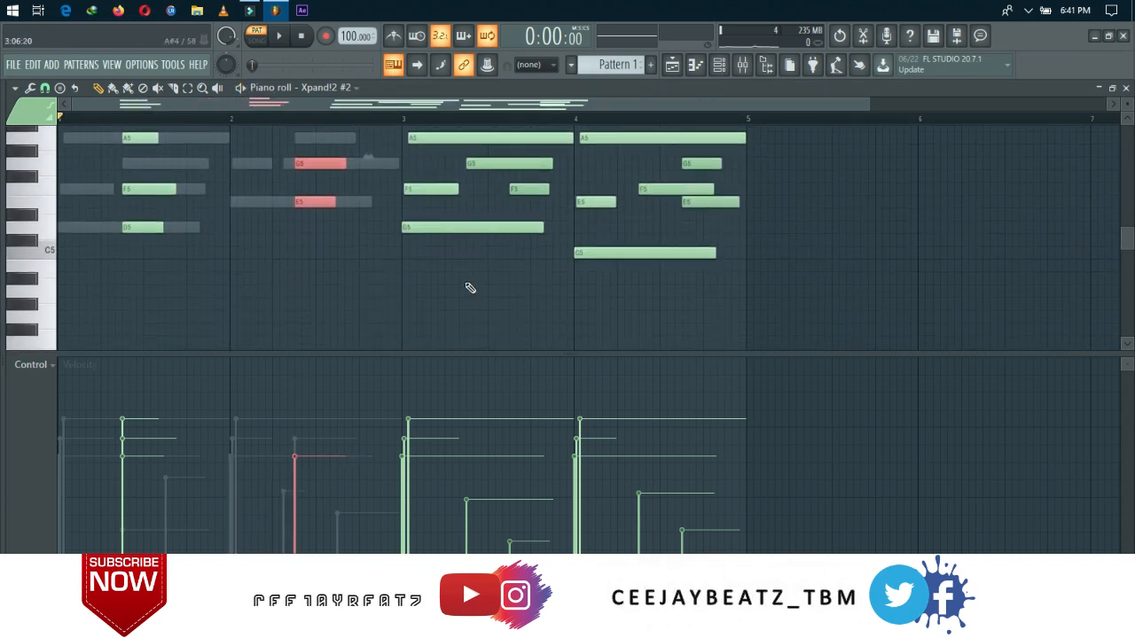
pyautogui.click(530, 249)
pyautogui.moveTo(530, 248); pyautogui.dragTo(411, 134)
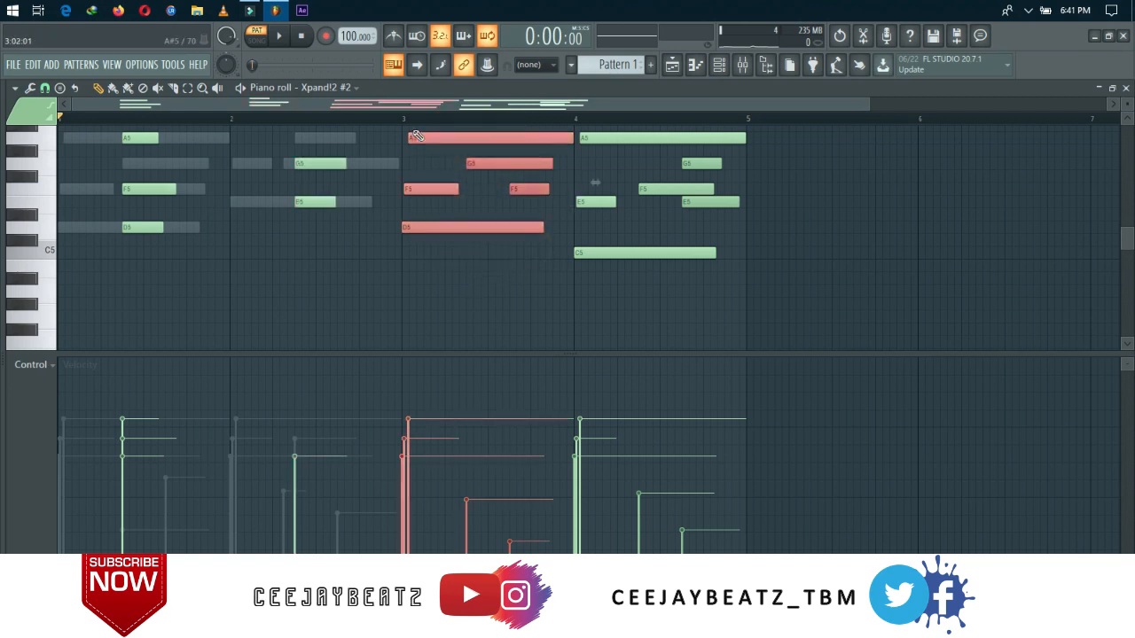
pyautogui.press('Delete')
pyautogui.moveTo(141, 295); pyautogui.dragTo(484, 154)
pyautogui.scroll(1, 485, 160)
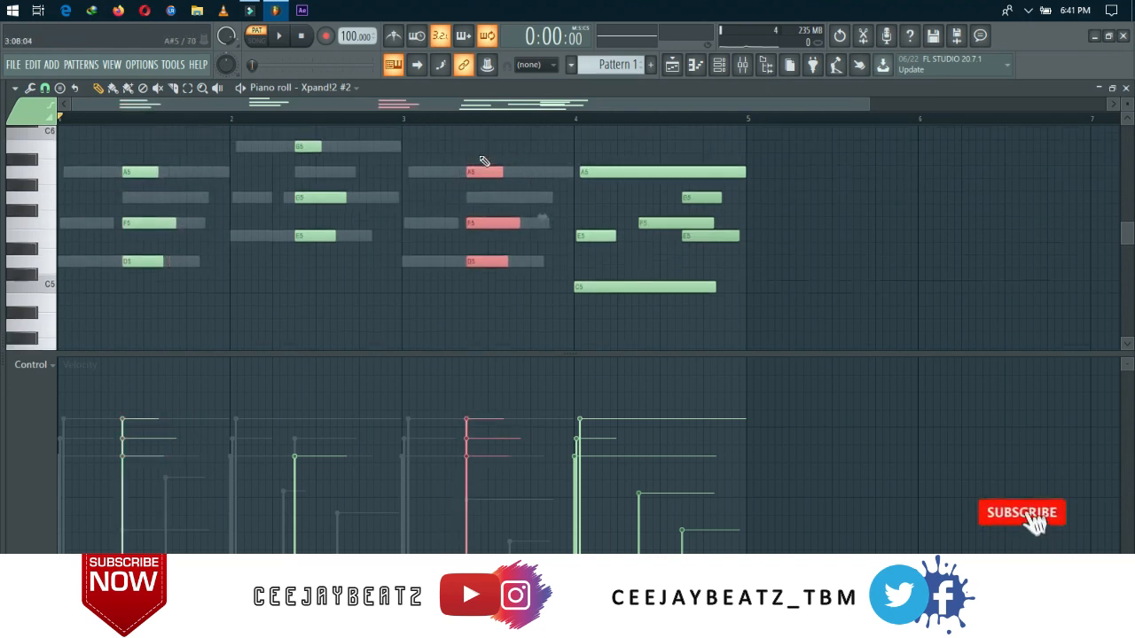
# Replace bar 4's A5, opening E5 and C5 with shorter notes at the bar start, the A5 lasting 0:04:06 and the C5 longest.
pyautogui.click(581, 179)
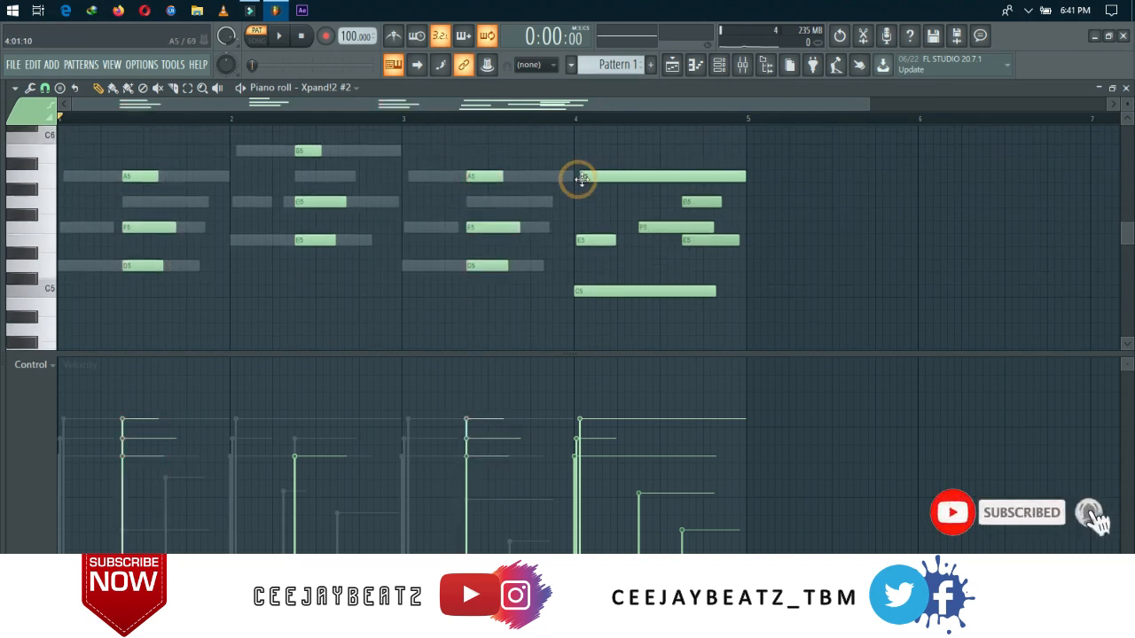
pyautogui.rightClick(585, 179)
pyautogui.click(578, 179)
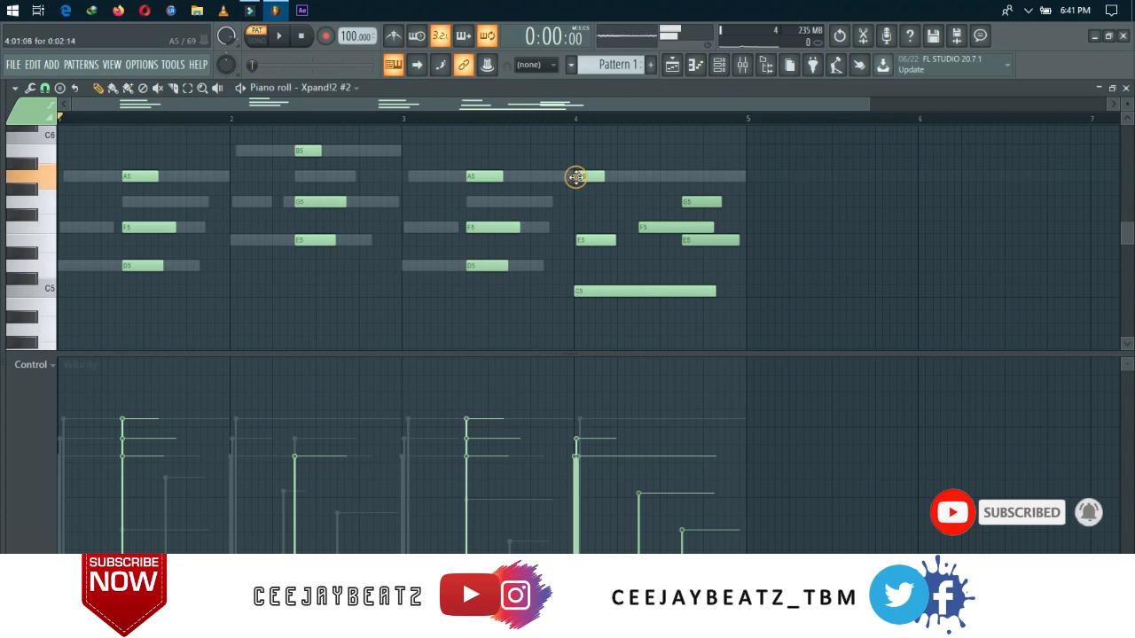
pyautogui.click(578, 181)
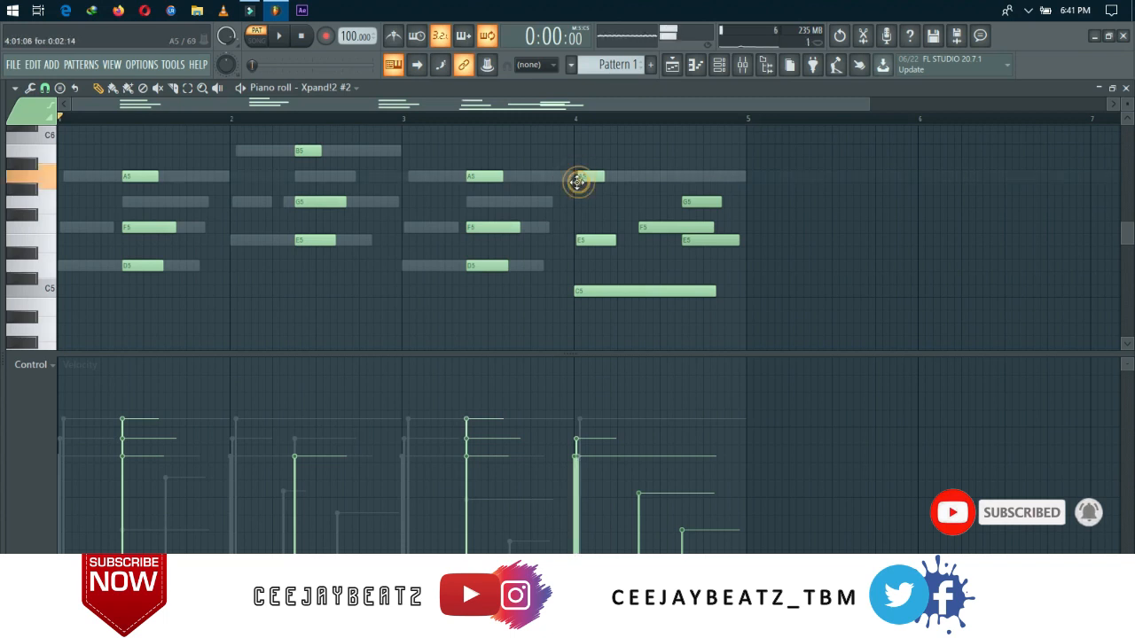
pyautogui.rightClick(587, 241)
pyautogui.click(578, 241)
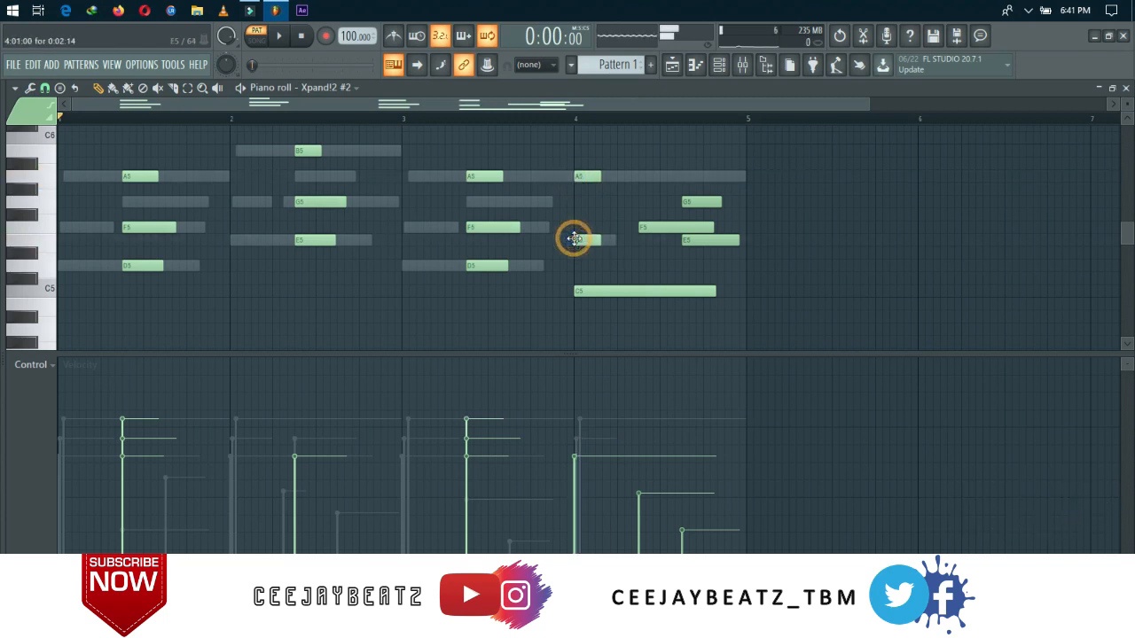
pyautogui.rightClick(580, 297)
pyautogui.click(580, 297)
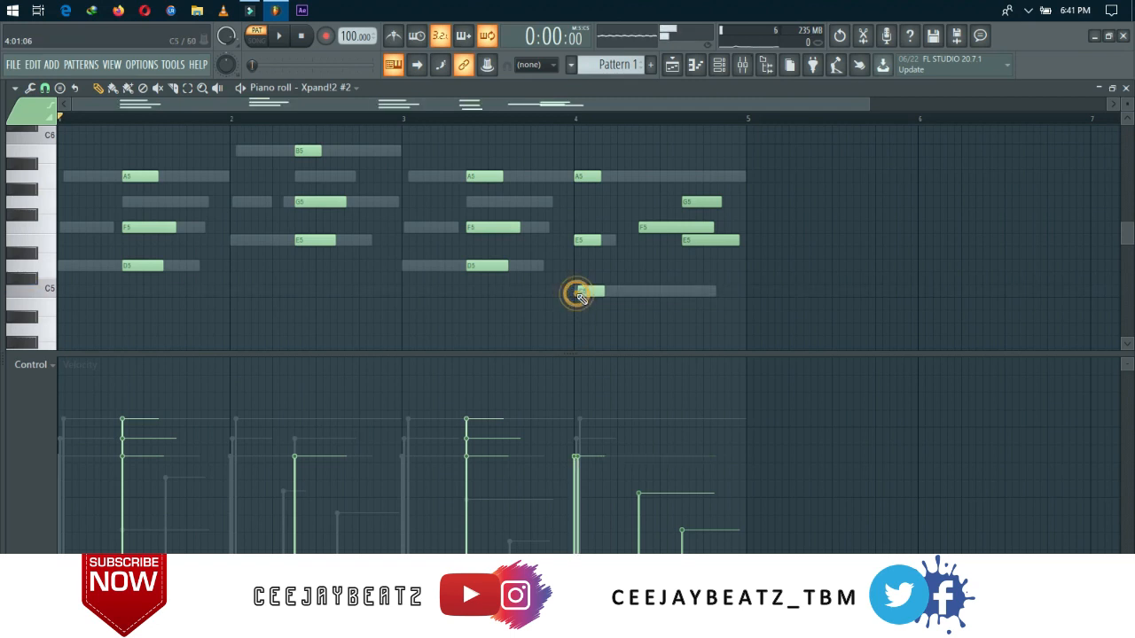
pyautogui.moveTo(592, 293); pyautogui.dragTo(589, 292)
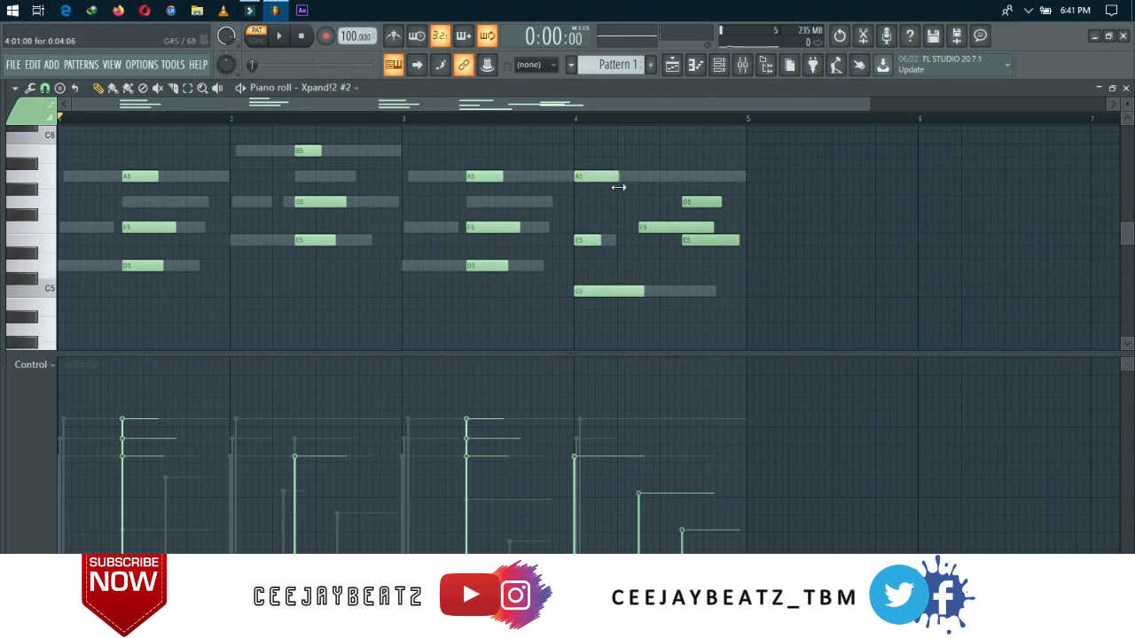
# Delete bar 4's inner G5, F5 and E5 notes, move the remaining chord to 4:07:00, and play the pattern.
pyautogui.rightClick(701, 245)
pyautogui.rightClick(694, 229)
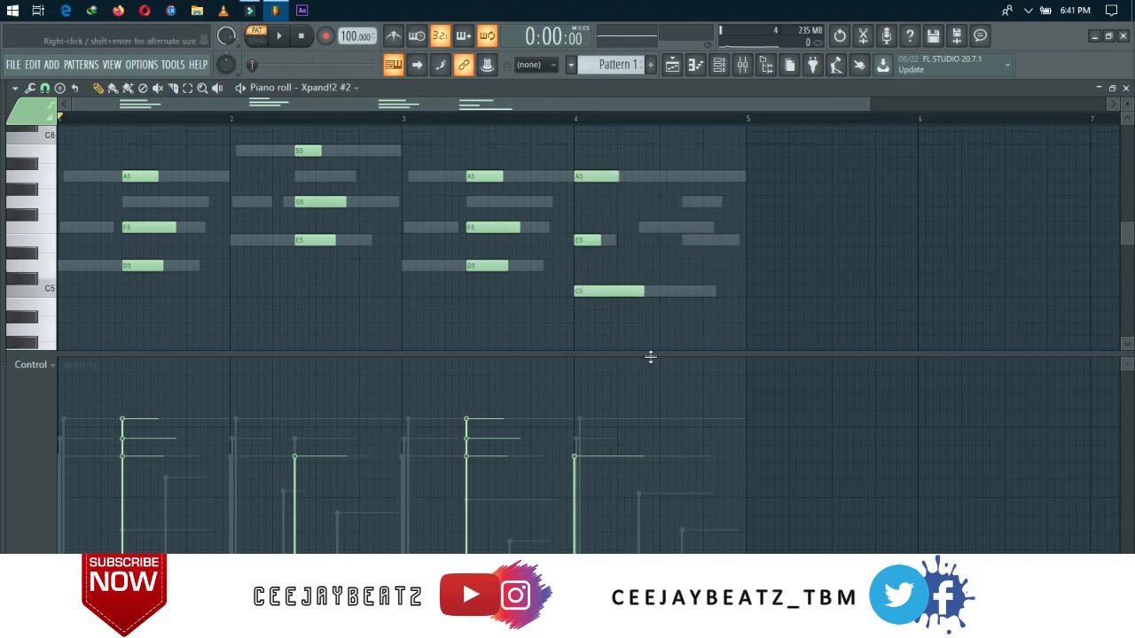
pyautogui.moveTo(659, 337); pyautogui.dragTo(653, 181)
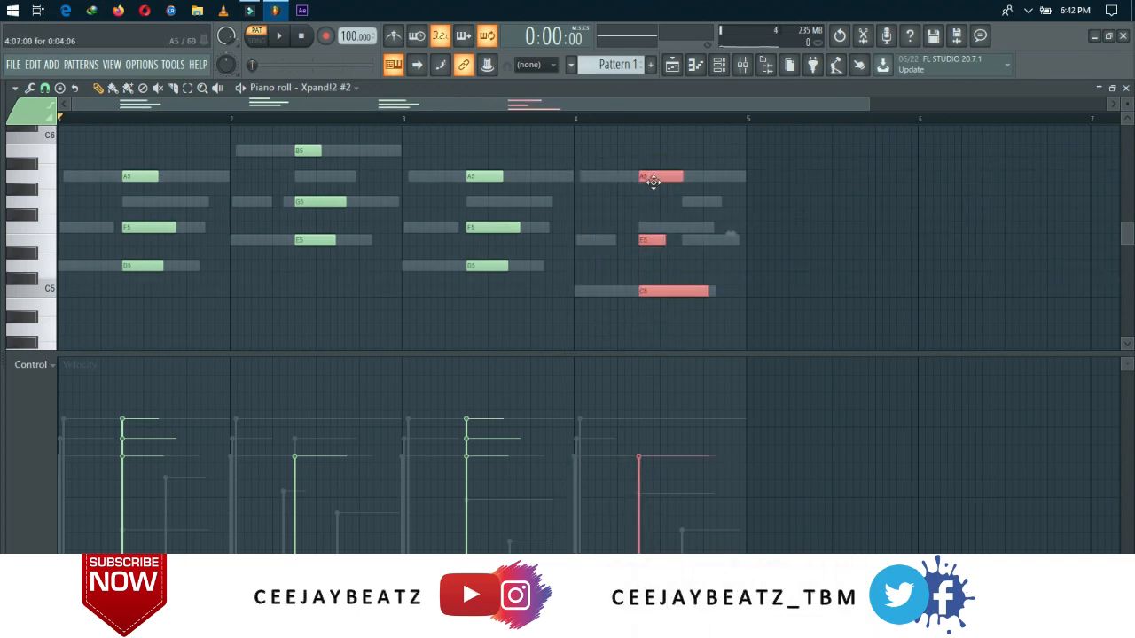
pyautogui.press('space')
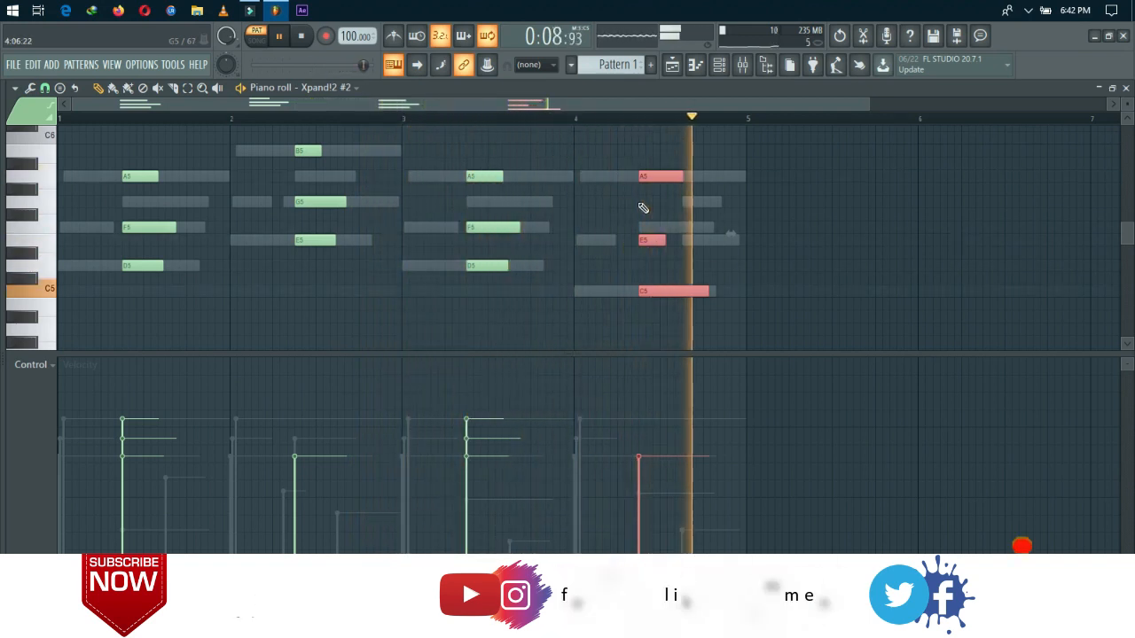
pyautogui.press('space')
# In Xpand!2 #2, set Part B to the Natural Grand Piano acoustic piano sound with its level at -13.1 dB.
pyautogui.click(721, 66)
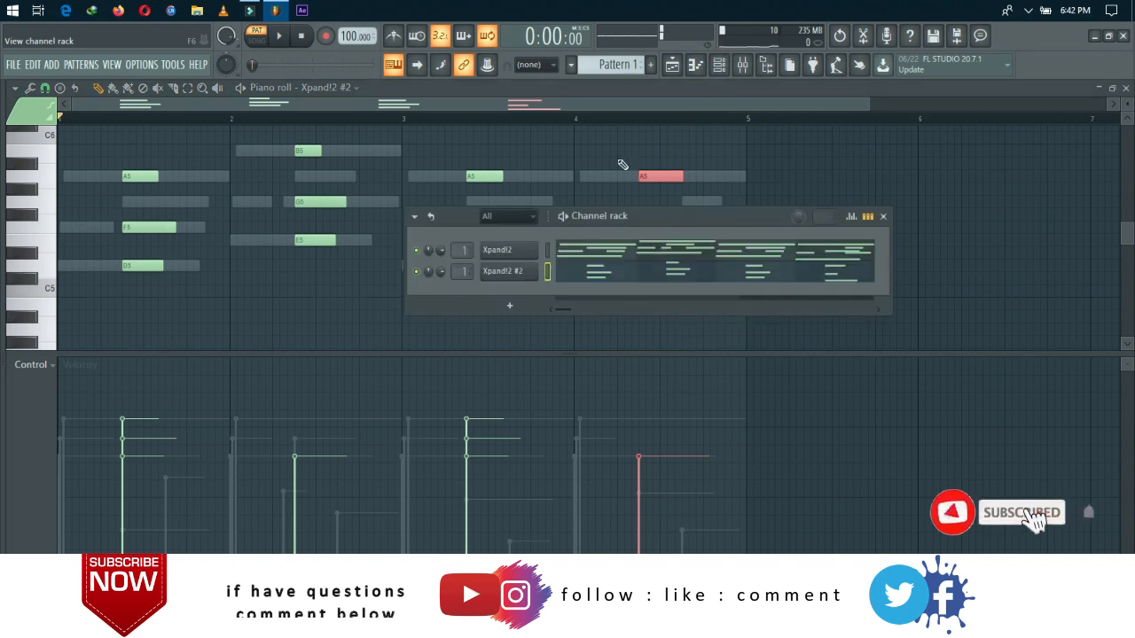
pyautogui.click(501, 270)
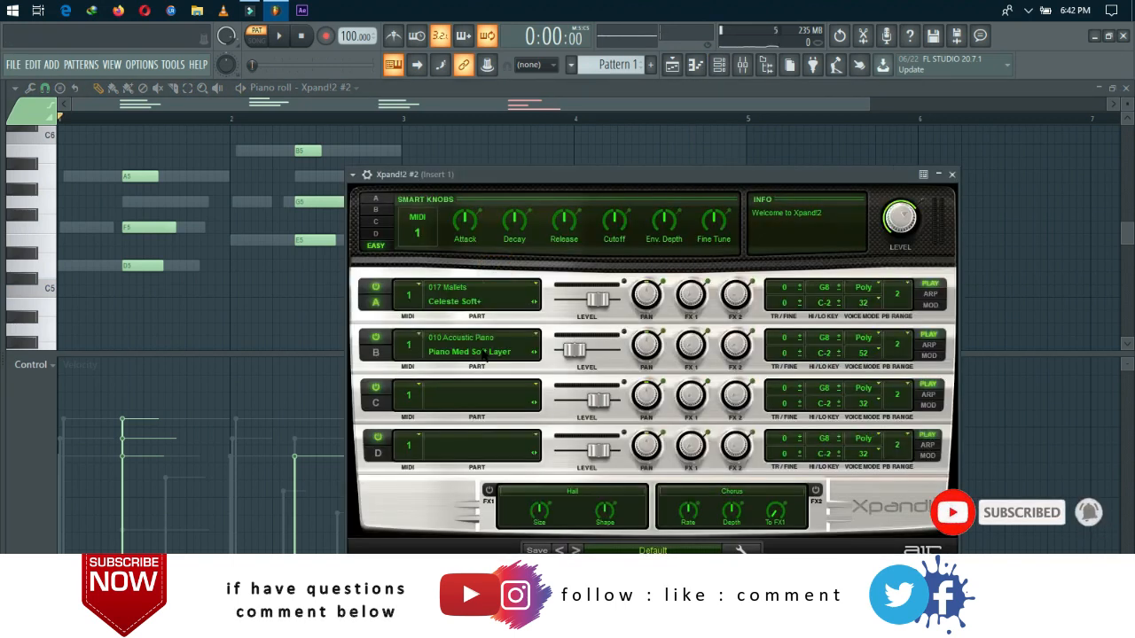
pyautogui.click(485, 355)
pyautogui.moveTo(470, 502)
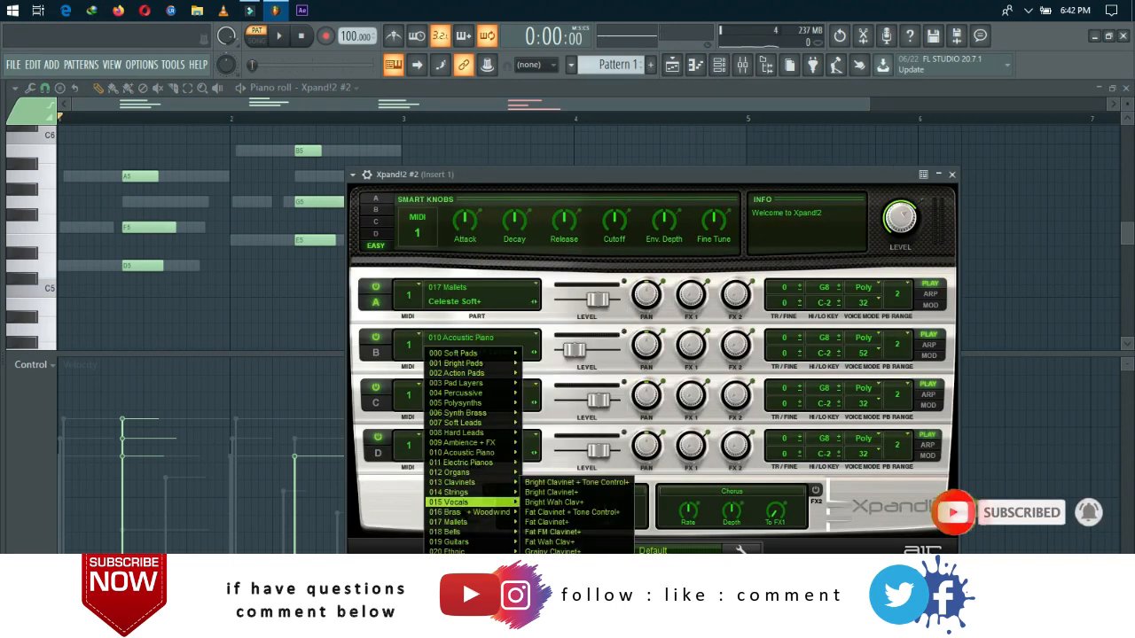
pyautogui.moveTo(474, 463)
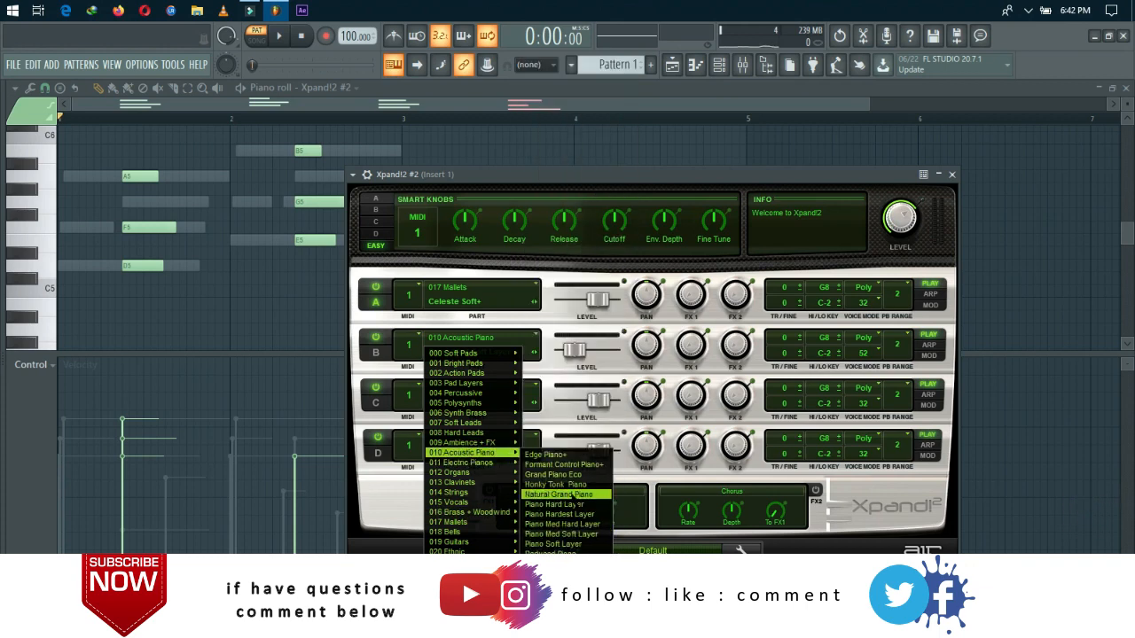
pyautogui.click(573, 495)
pyautogui.click(578, 358)
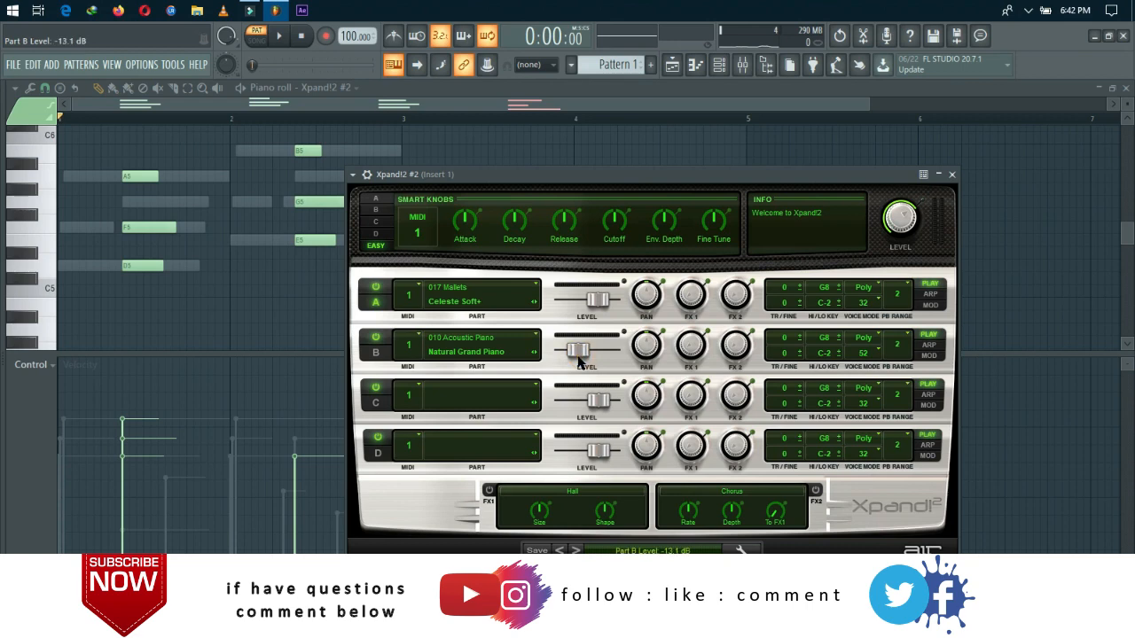
pyautogui.click(951, 173)
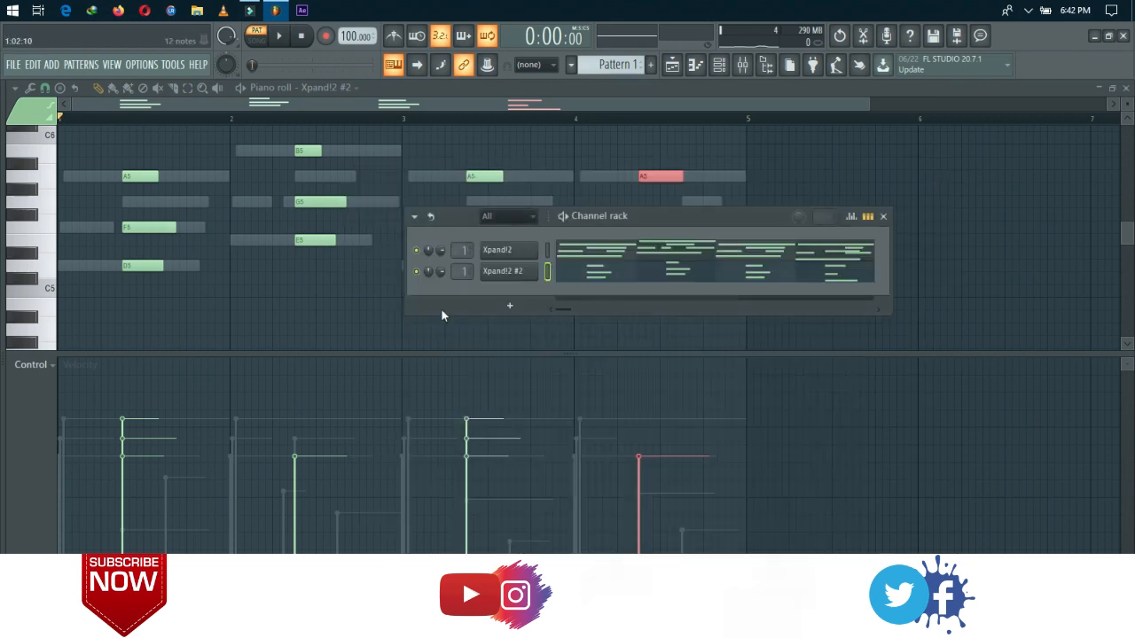
# Route the Xpand!2 #2 channel to mixer track 2 and show the mixer.
pyautogui.moveTo(460, 271); pyautogui.dragTo(460, 264)
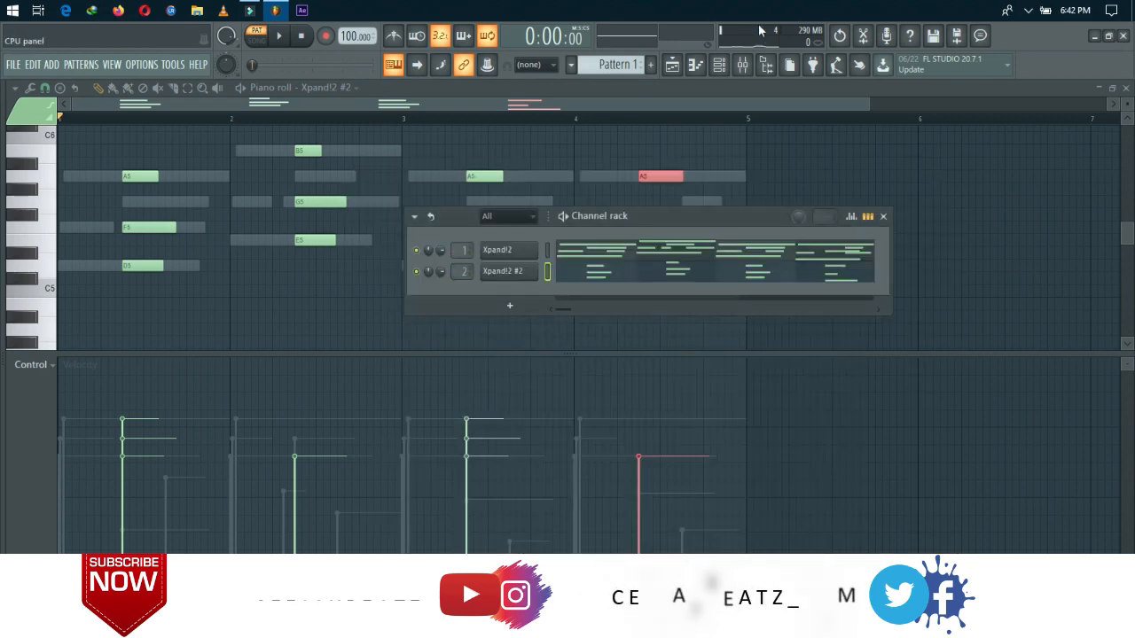
pyautogui.click(743, 66)
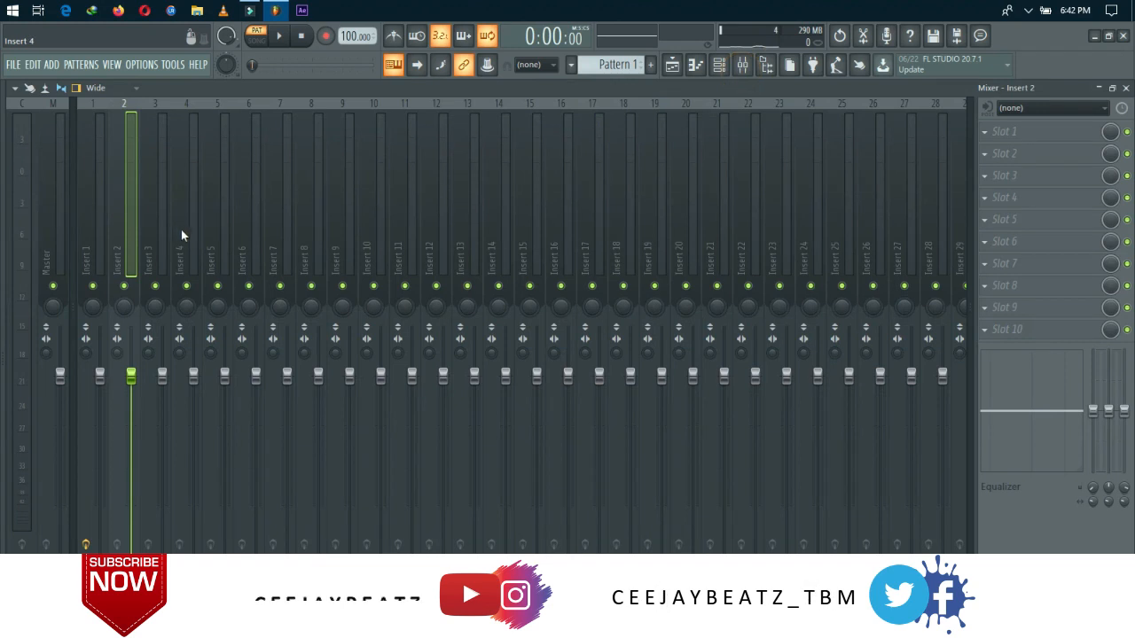
# Add Fruity Reeverb 2 to mixer Insert 2, enlarge its room size, and play the pattern with the reverb.
pyautogui.click(1006, 135)
pyautogui.click(776, 214)
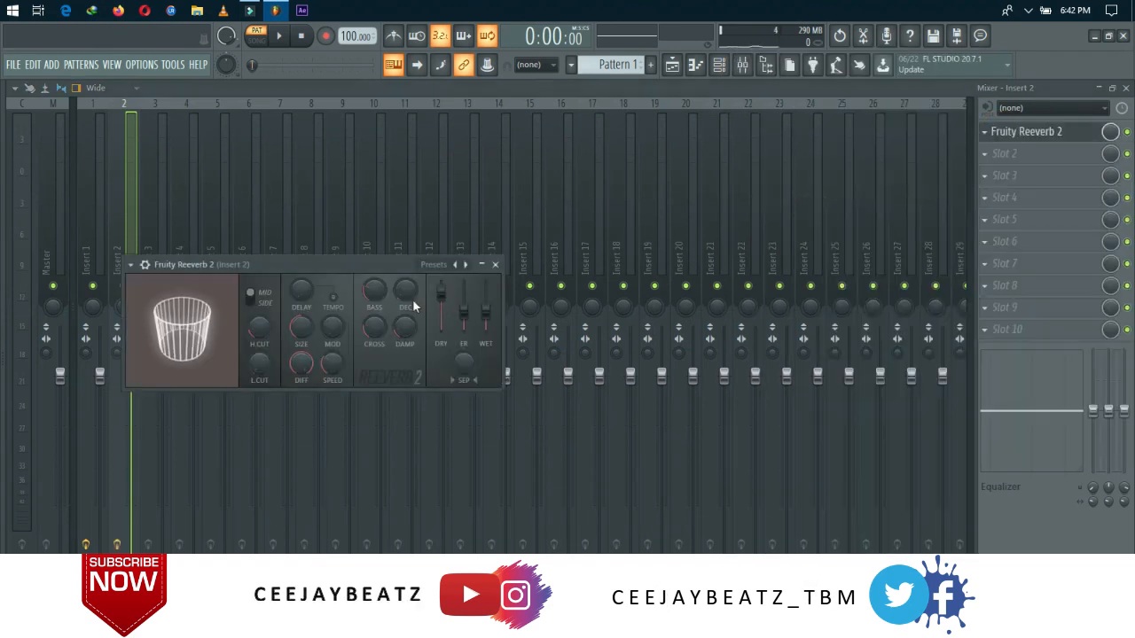
pyautogui.moveTo(304, 319); pyautogui.dragTo(167, 491)
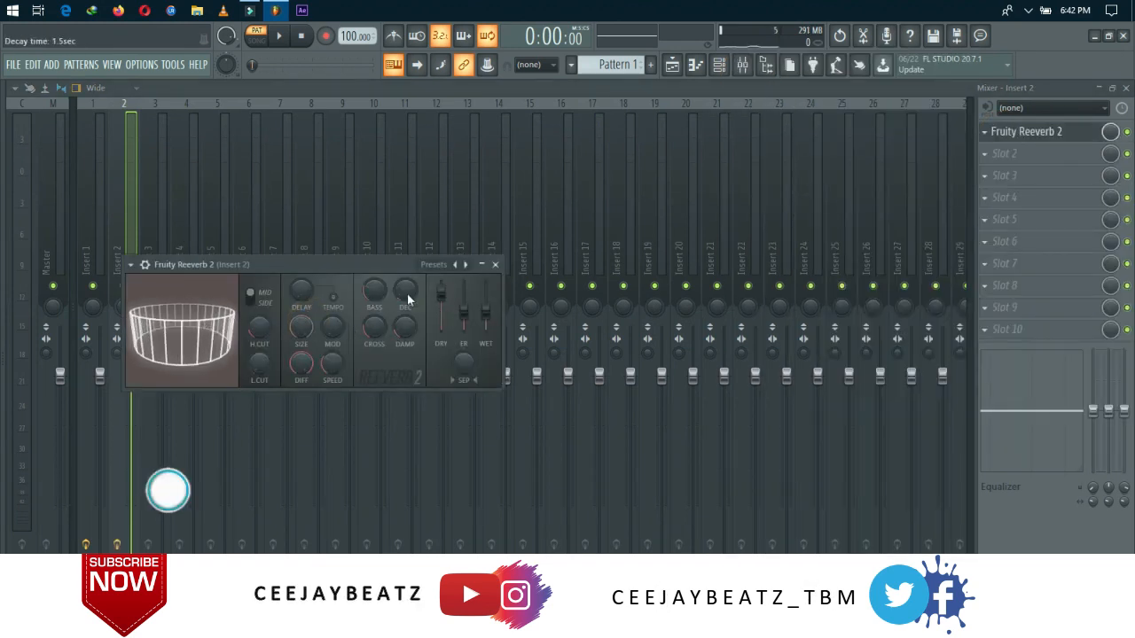
pyautogui.click(405, 292)
pyautogui.click(403, 330)
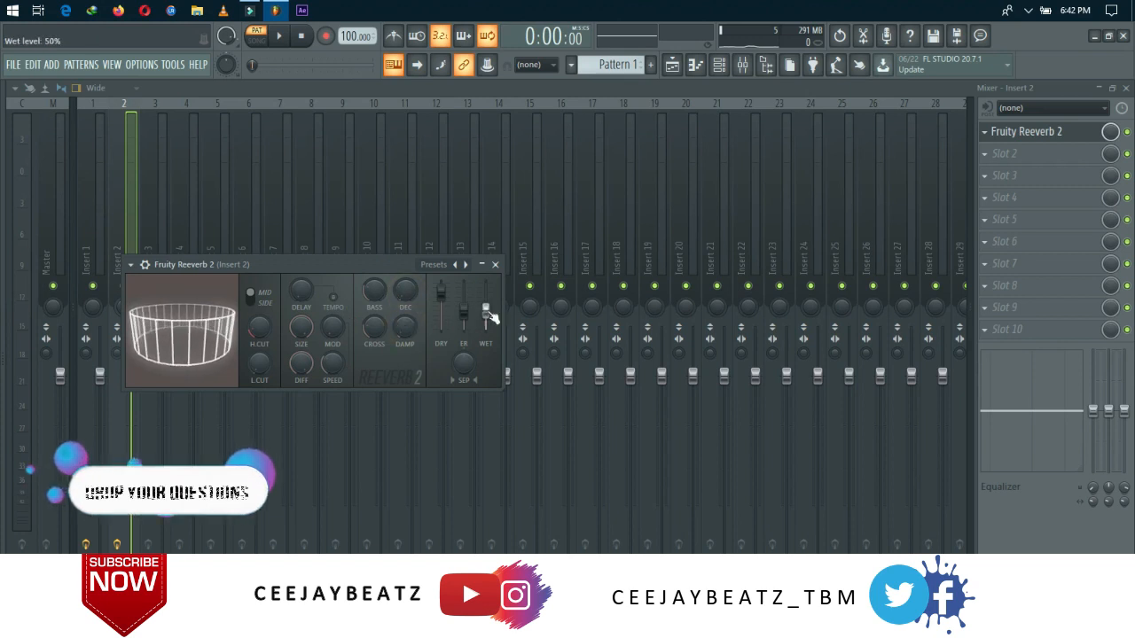
pyautogui.click(495, 264)
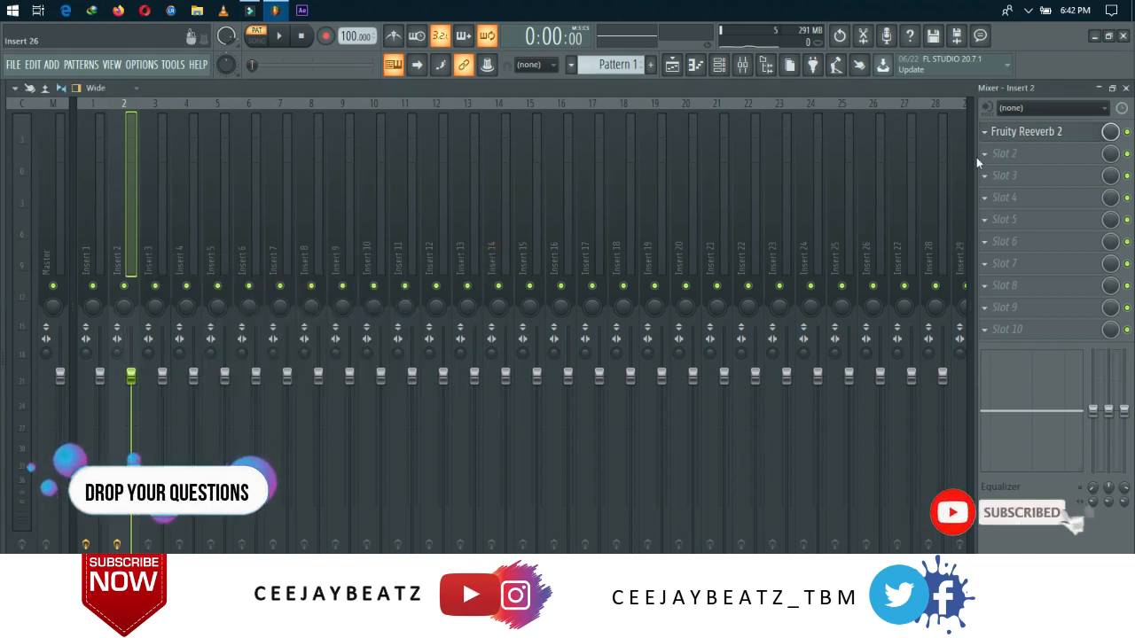
pyautogui.press('space')
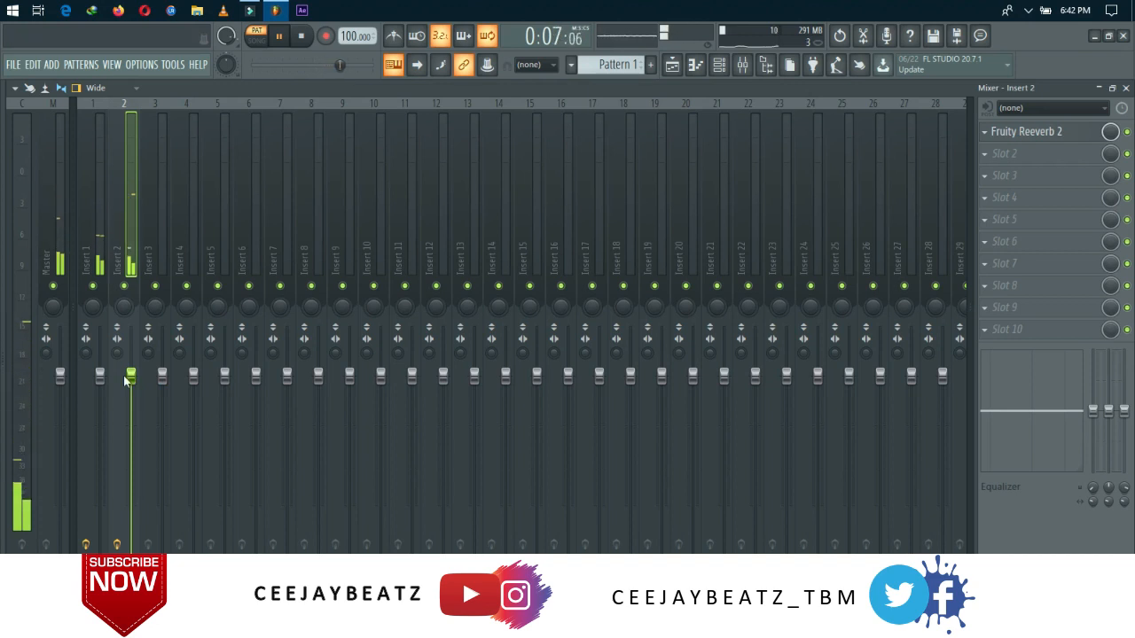
pyautogui.press('space')
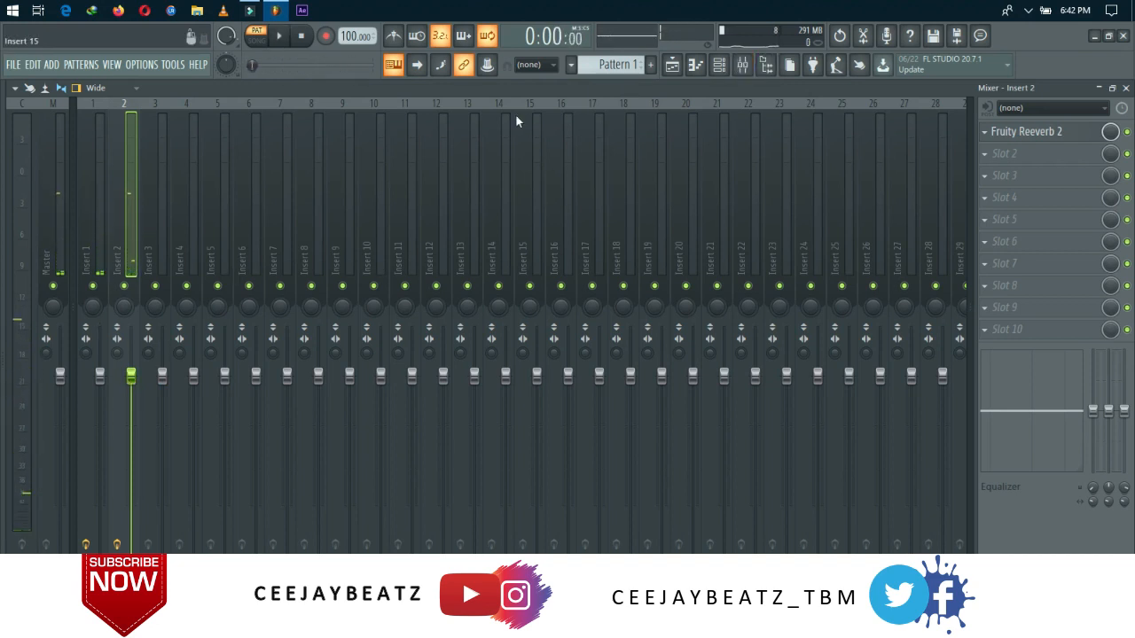
# Lower the channel volume of the first Xpand!2 in the channel rack and play the pattern to check the balance.
pyautogui.press('F9')
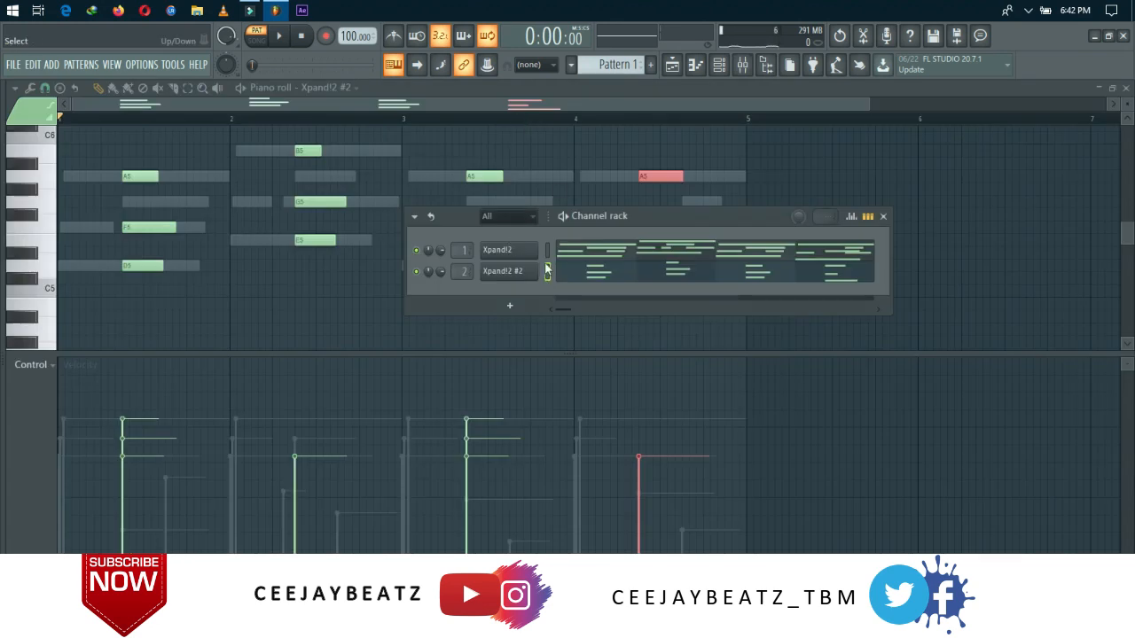
pyautogui.press('c')
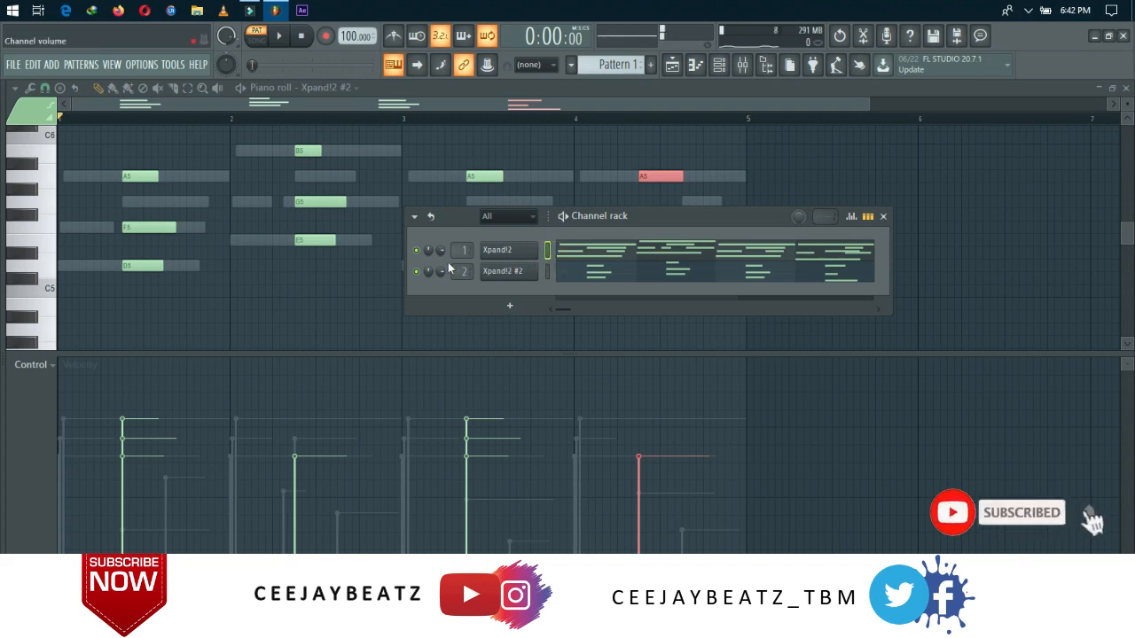
pyautogui.moveTo(441, 250); pyautogui.dragTo(441, 266)
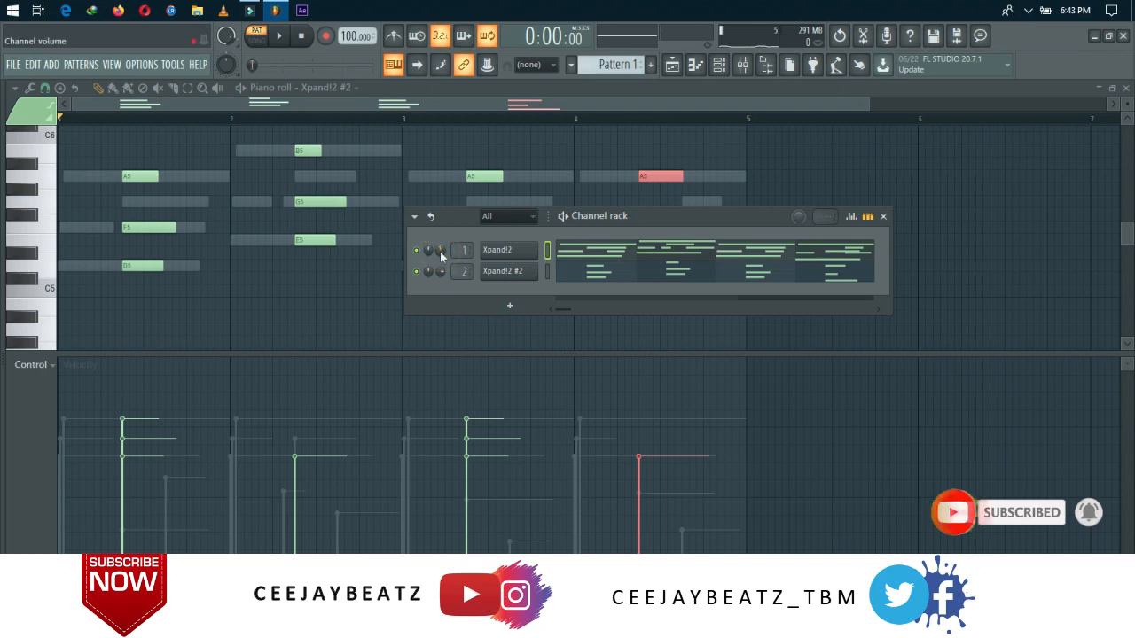
pyautogui.press('space')
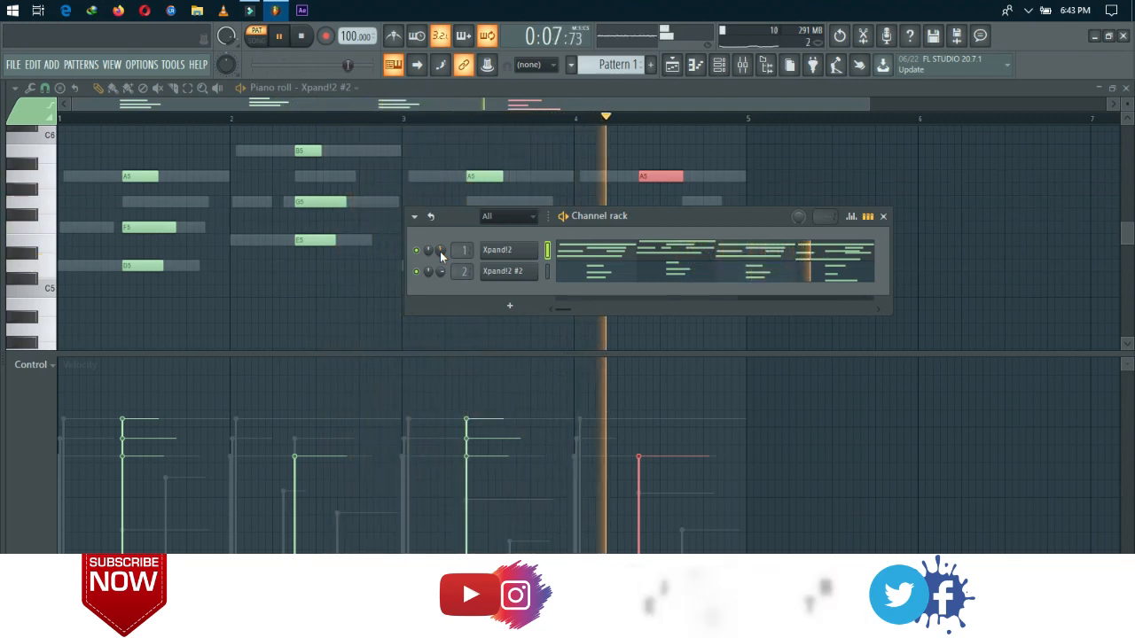
pyautogui.press('space')
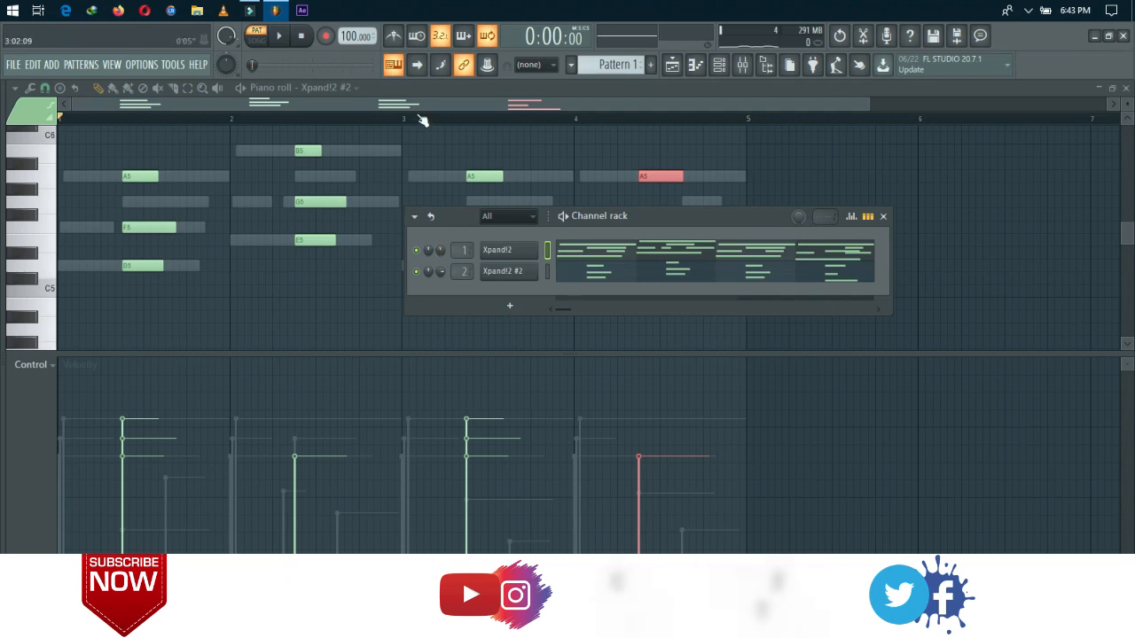
# Show the playlist and open the Click-Conga Loop sample folder in the browser.
pyautogui.press('F6')
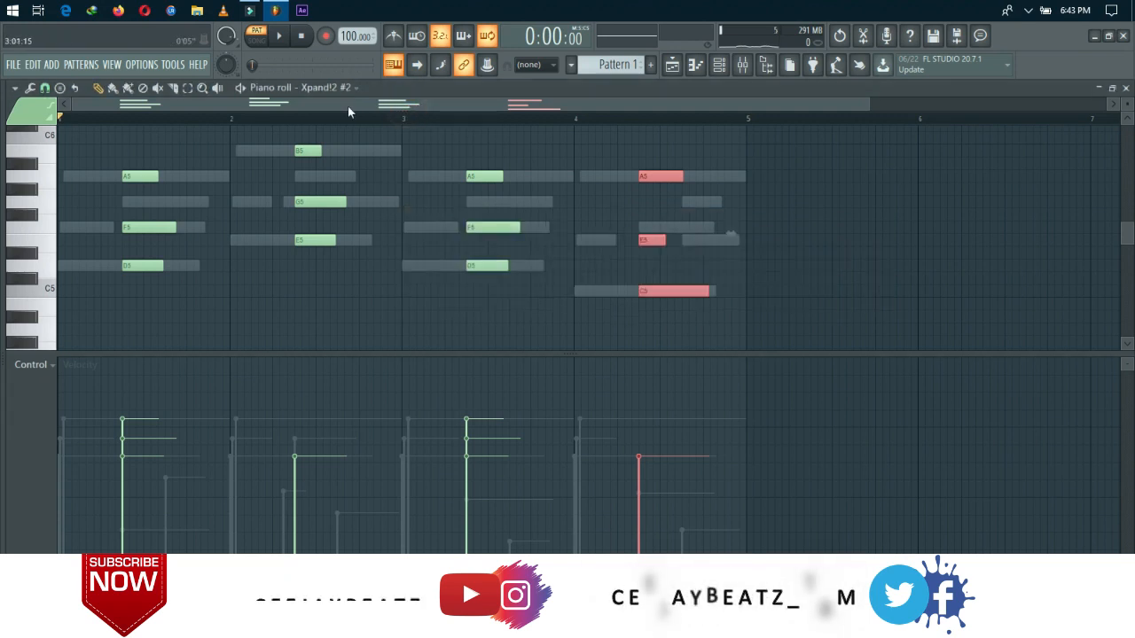
pyautogui.scroll(-2, 349, 111)
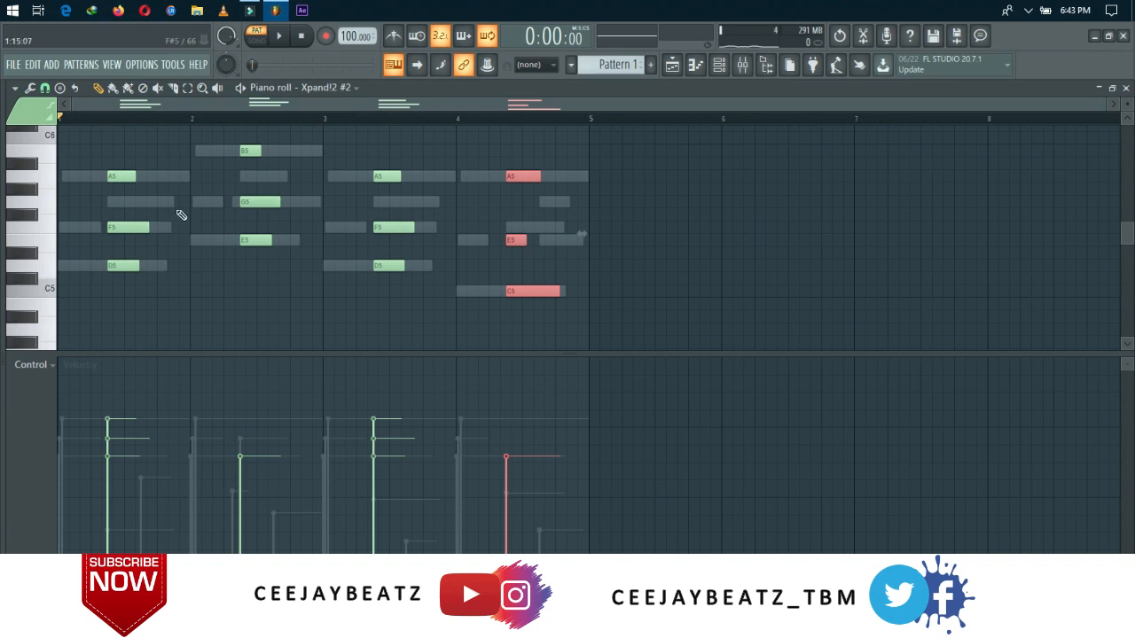
pyautogui.press('F7')
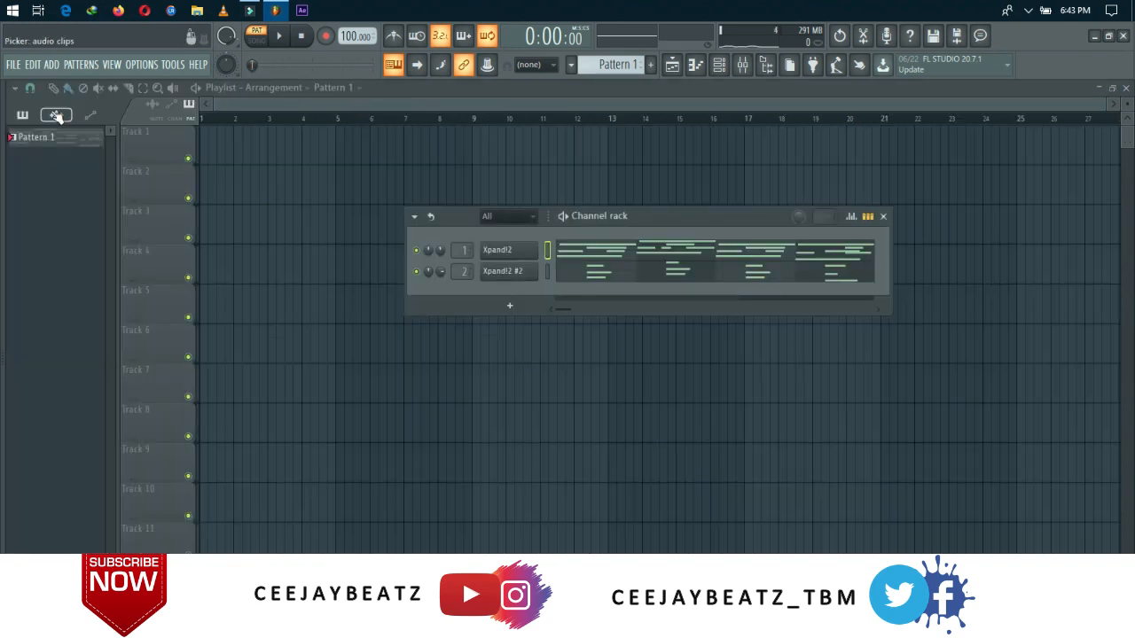
pyautogui.click(21, 225)
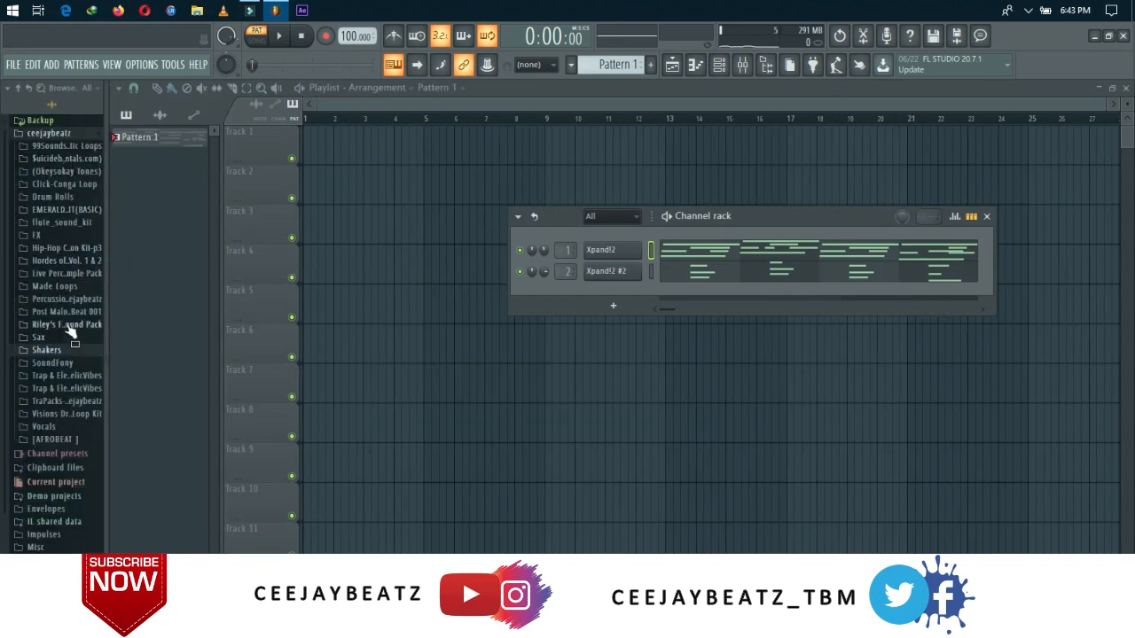
pyautogui.click(63, 184)
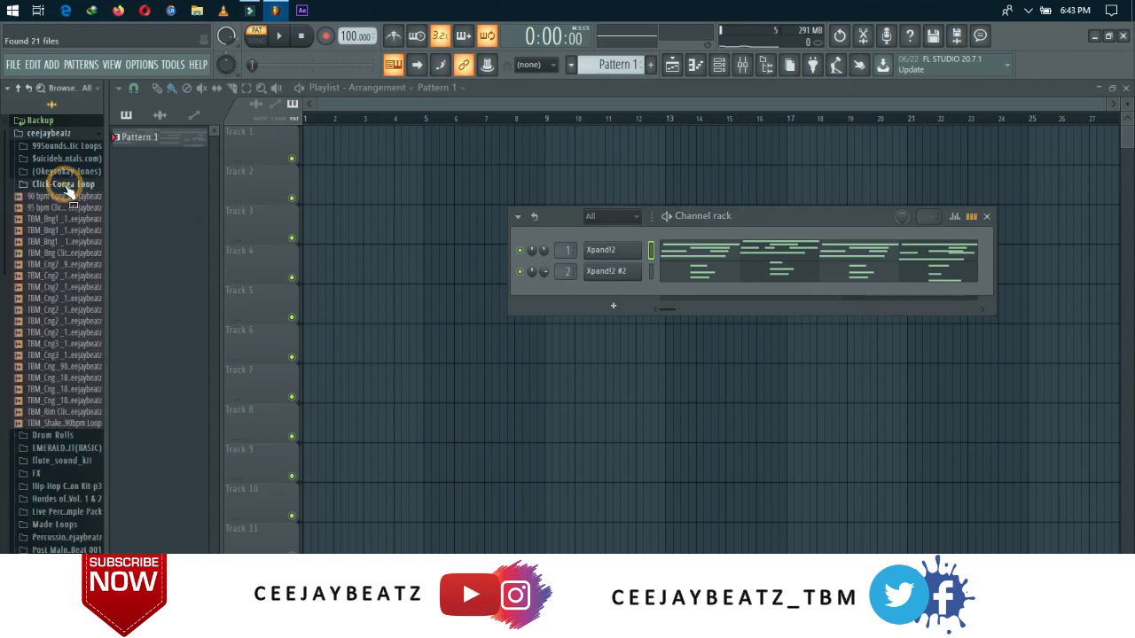
# Audition the conga loops, place TBM_Cng _90bpm Loop at bar 1 of playlist Track 1, and collapse the sample folder.
pyautogui.click(67, 318)
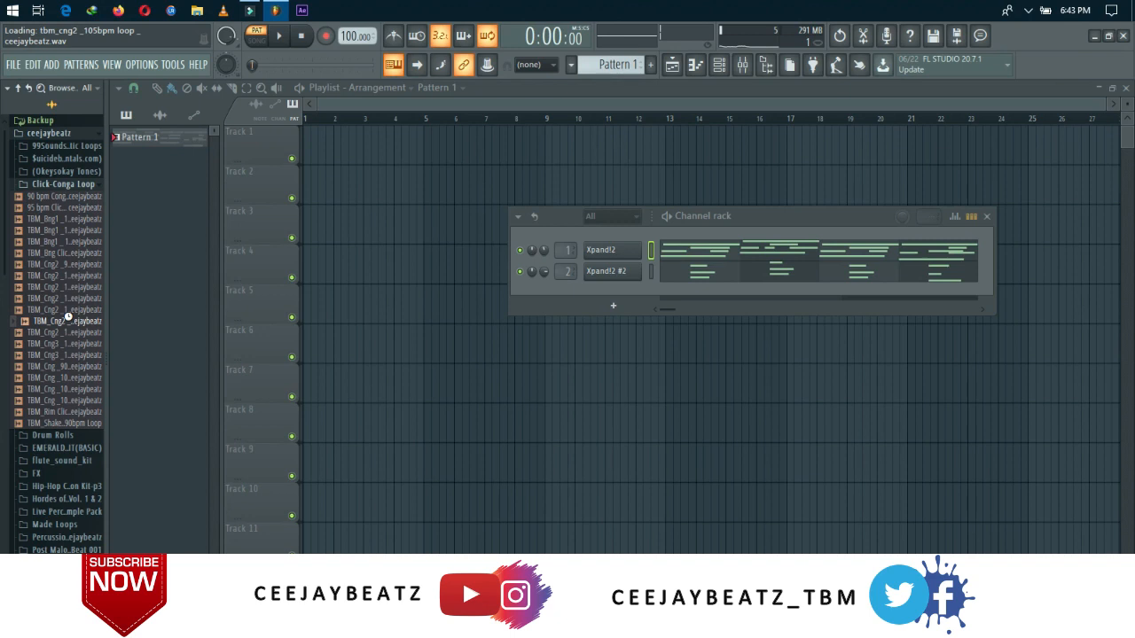
pyautogui.press('space')
pyautogui.moveTo(53, 306); pyautogui.dragTo(486, 131)
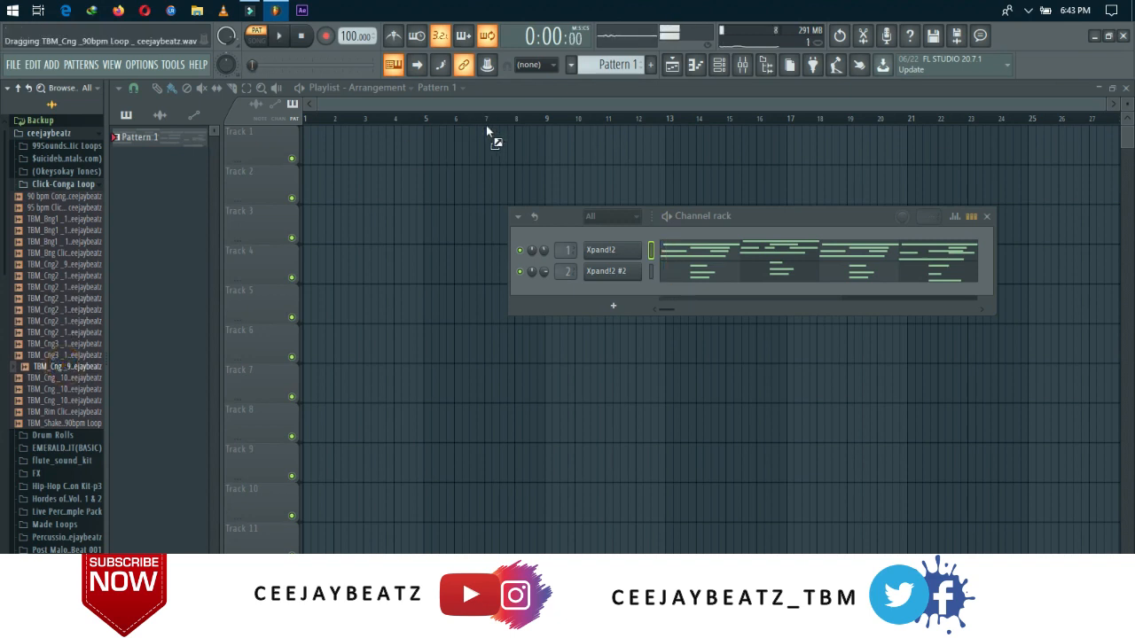
pyautogui.moveTo(333, 146); pyautogui.dragTo(269, 153)
pyautogui.click(63, 184)
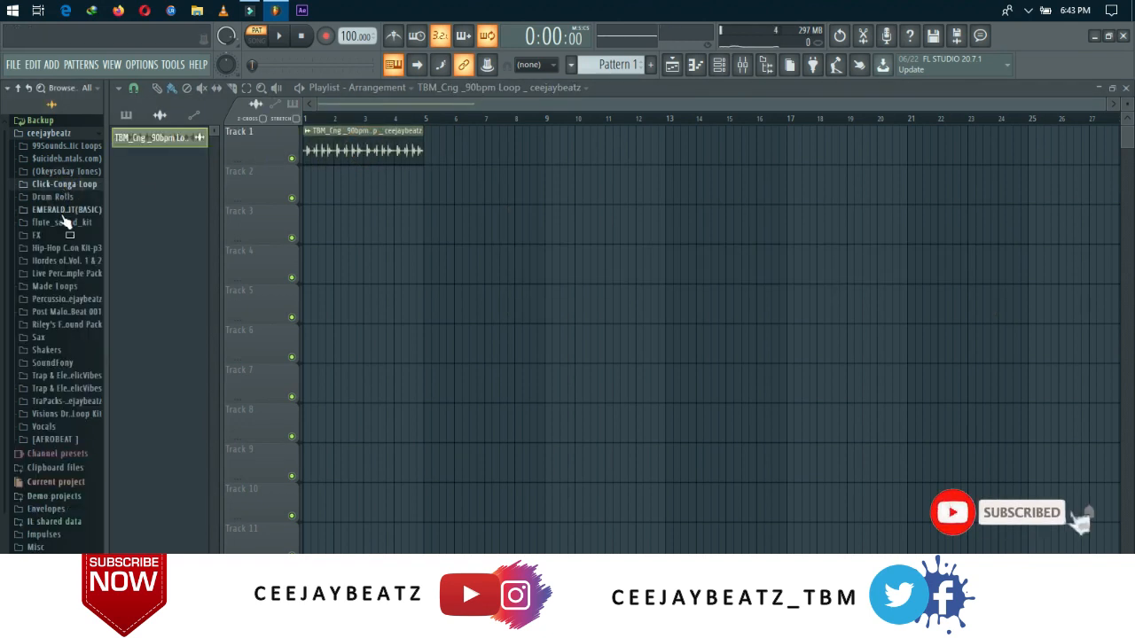
# Add Runtown x Tiwa Typebeat Perc Loop 90bpm from the Made Loops folder to playlist Track 2, starting at bar 1.
pyautogui.click(65, 287)
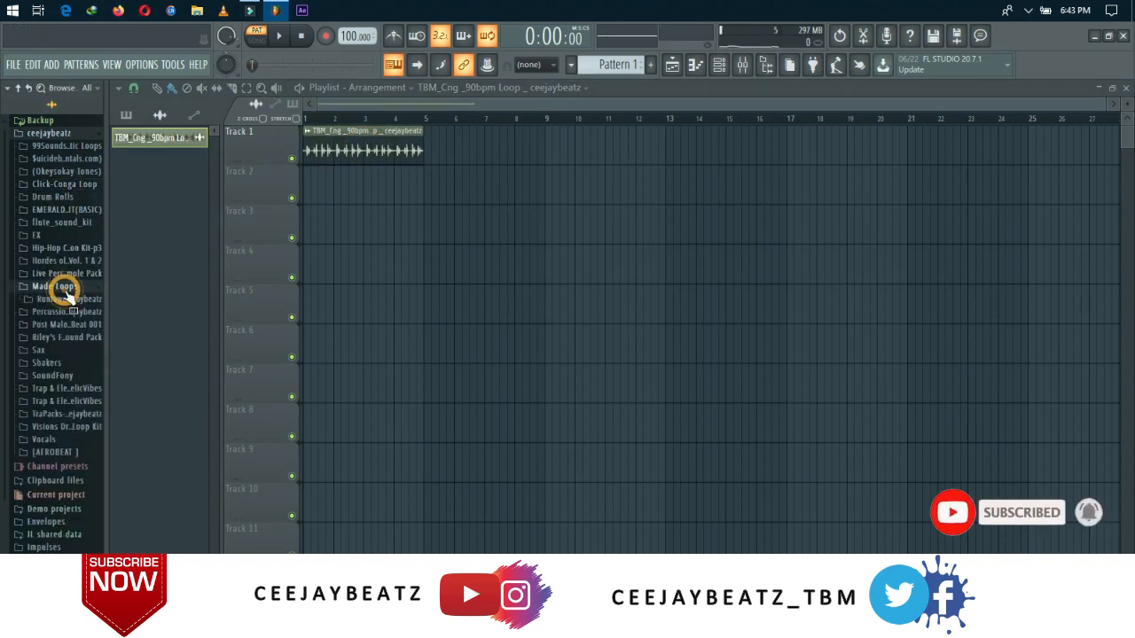
pyautogui.click(67, 300)
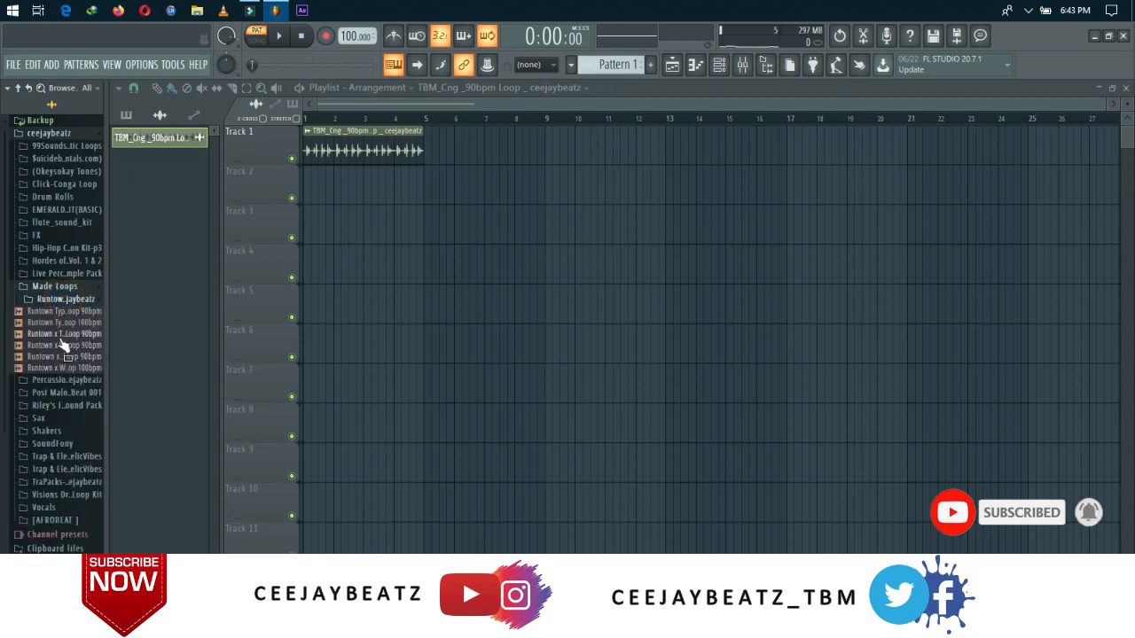
pyautogui.moveTo(58, 334); pyautogui.dragTo(339, 194)
pyautogui.click(89, 288)
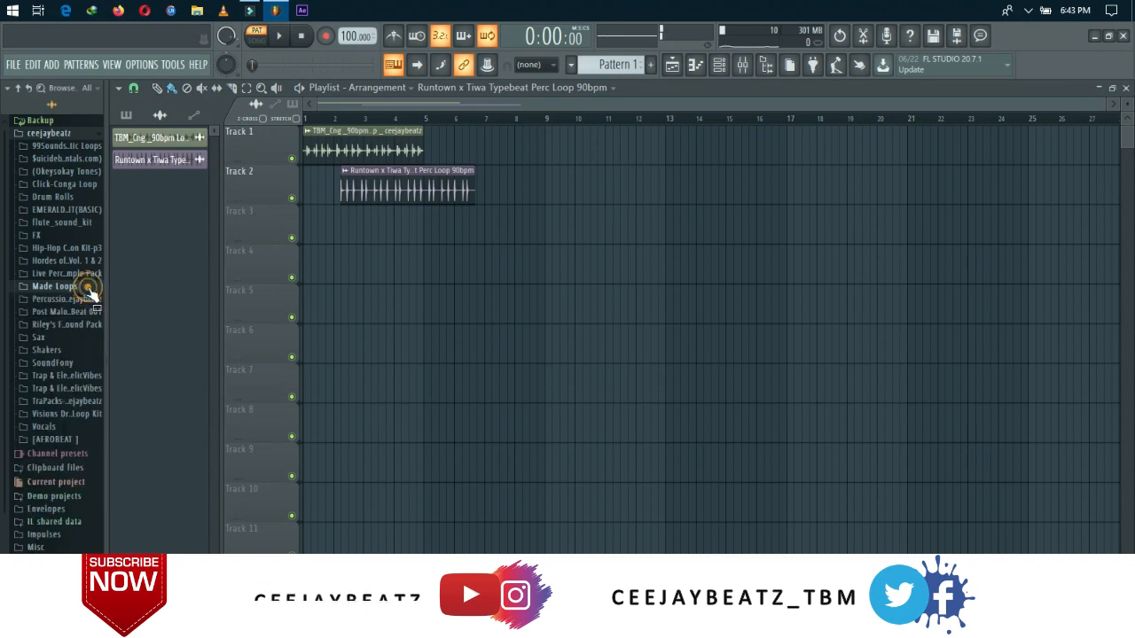
pyautogui.click(48, 134)
pyautogui.click(388, 192)
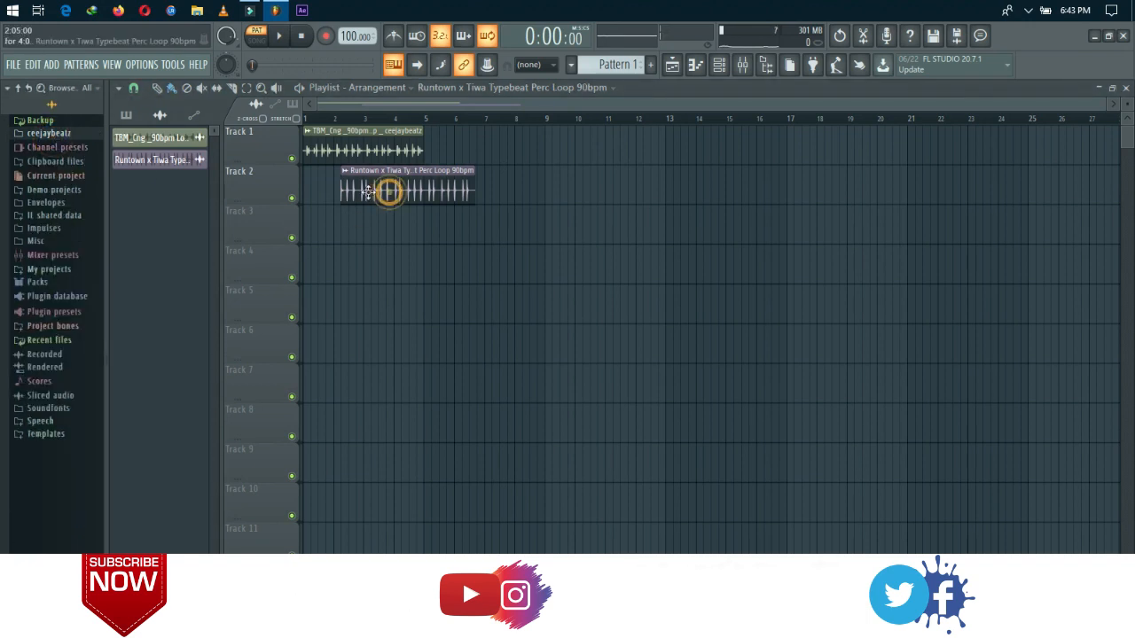
pyautogui.moveTo(368, 192); pyautogui.dragTo(334, 192)
pyautogui.click(384, 177)
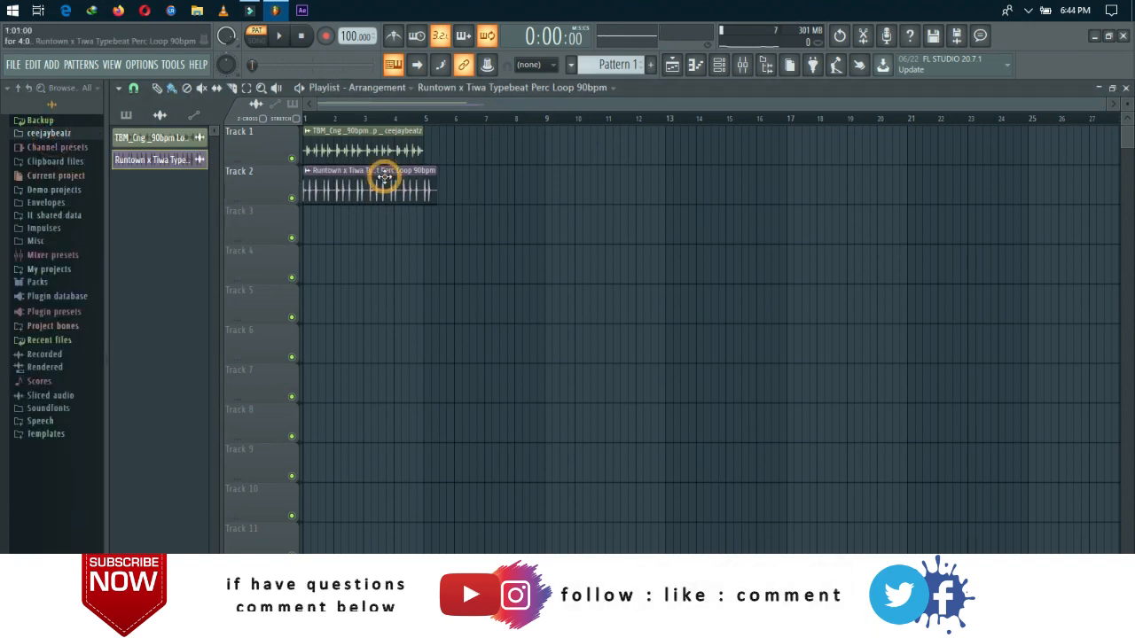
# Set the Runtown x Tiwa percussion loop's time stretching to Auto mode with a length of 4 bars.
pyautogui.click(719, 64)
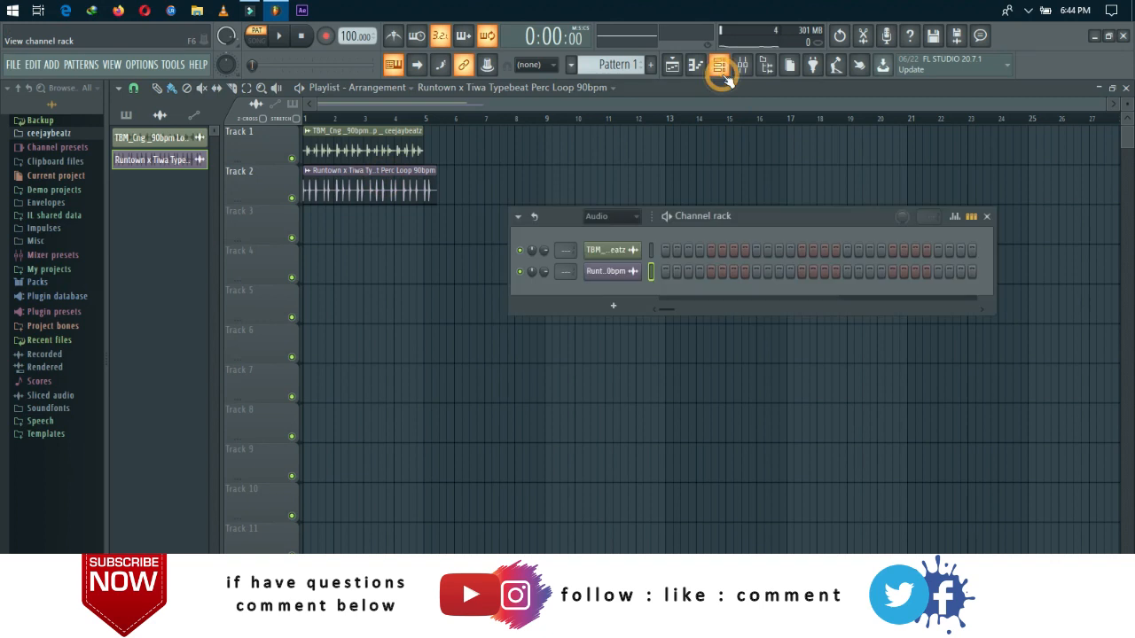
pyautogui.click(610, 271)
pyautogui.click(535, 324)
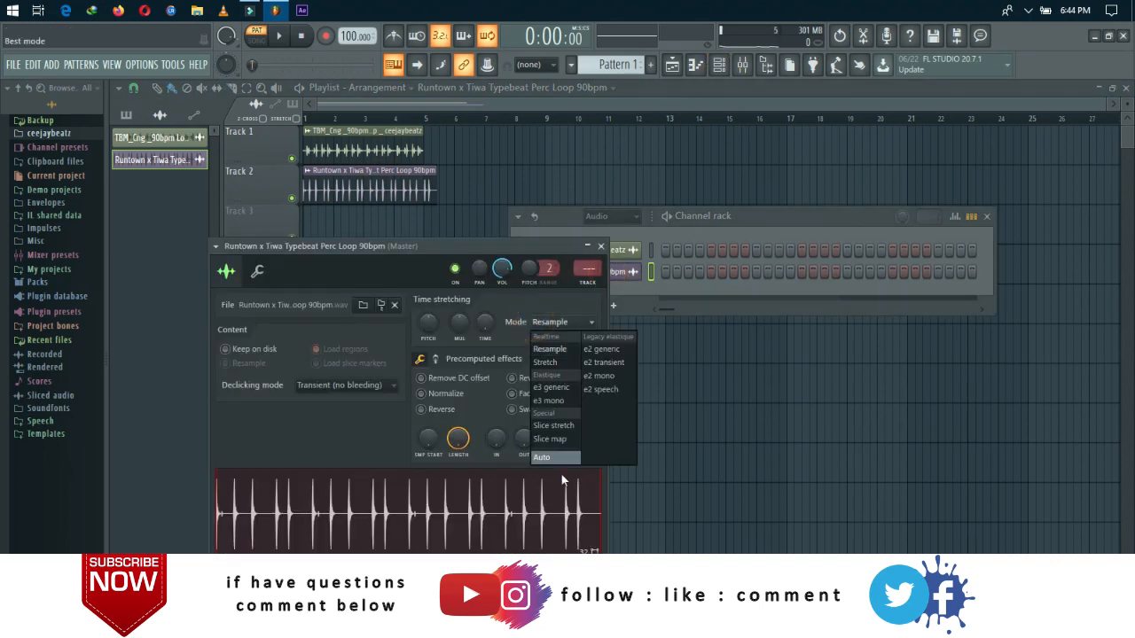
pyautogui.click(544, 457)
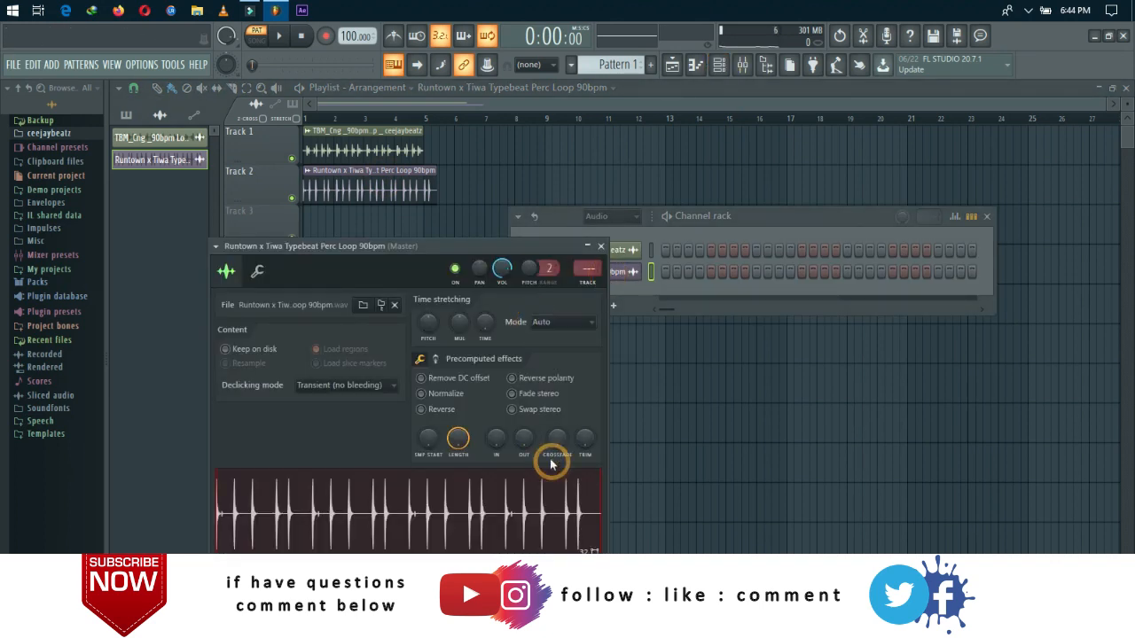
pyautogui.rightClick(492, 331)
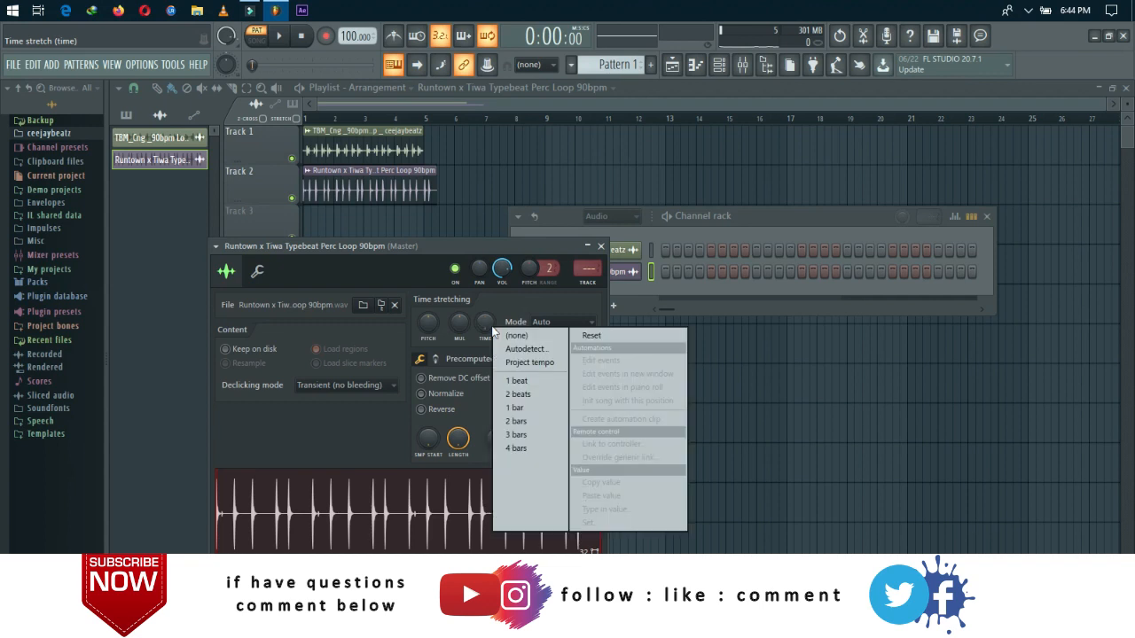
pyautogui.click(513, 421)
pyautogui.rightClick(486, 326)
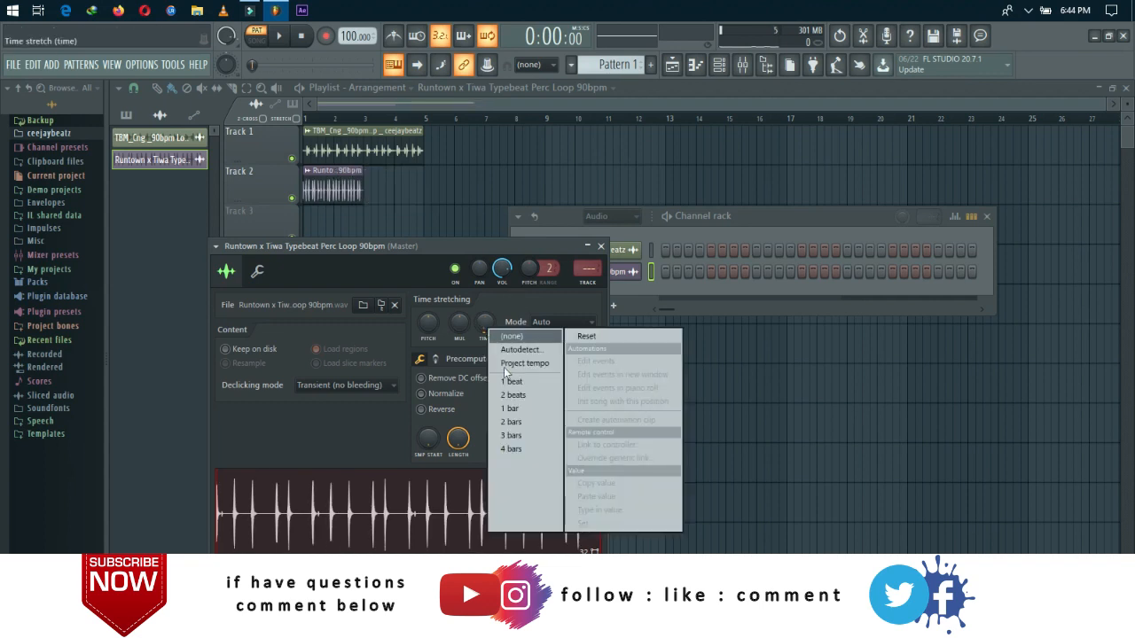
pyautogui.click(518, 446)
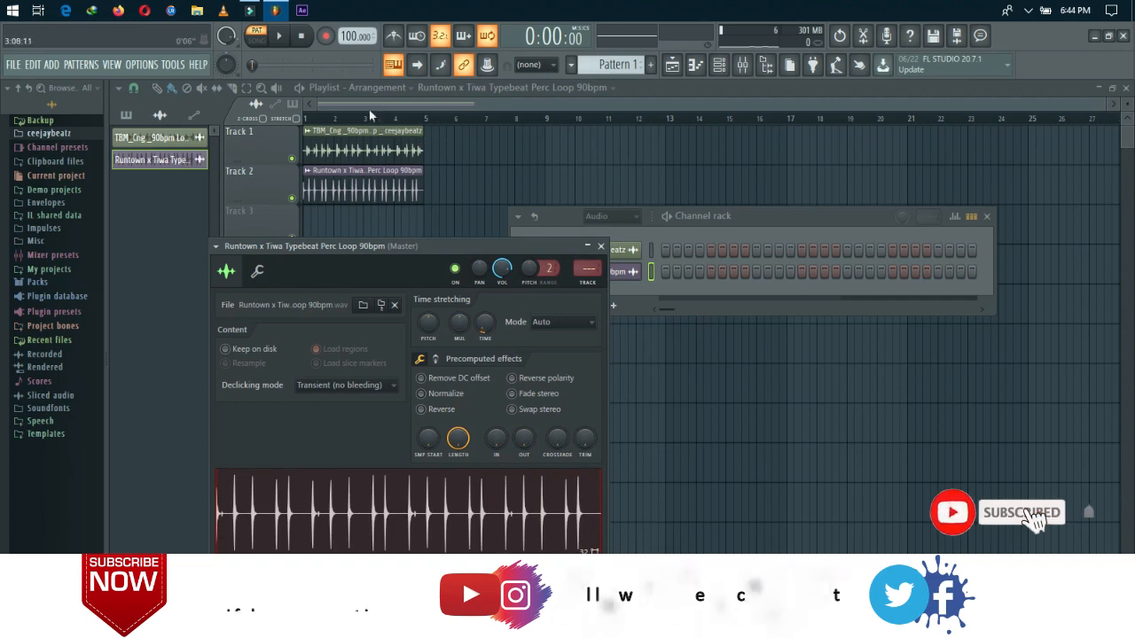
# Switch playback to song mode and play the conga and percussion loops together.
pyautogui.click(256, 37)
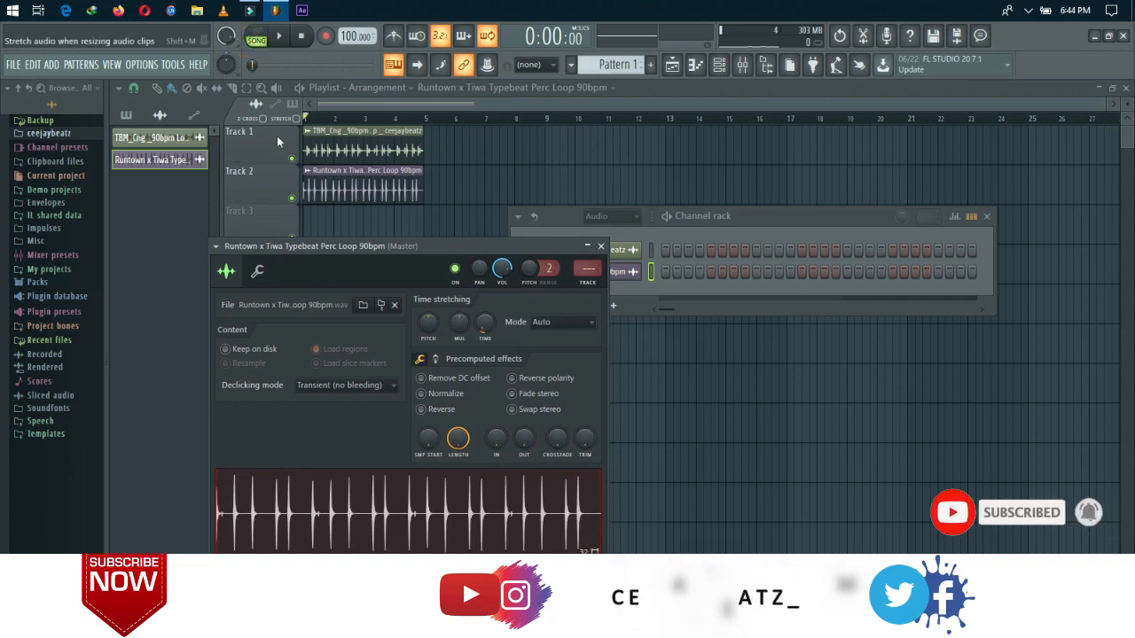
pyautogui.click(351, 102)
pyautogui.press('space')
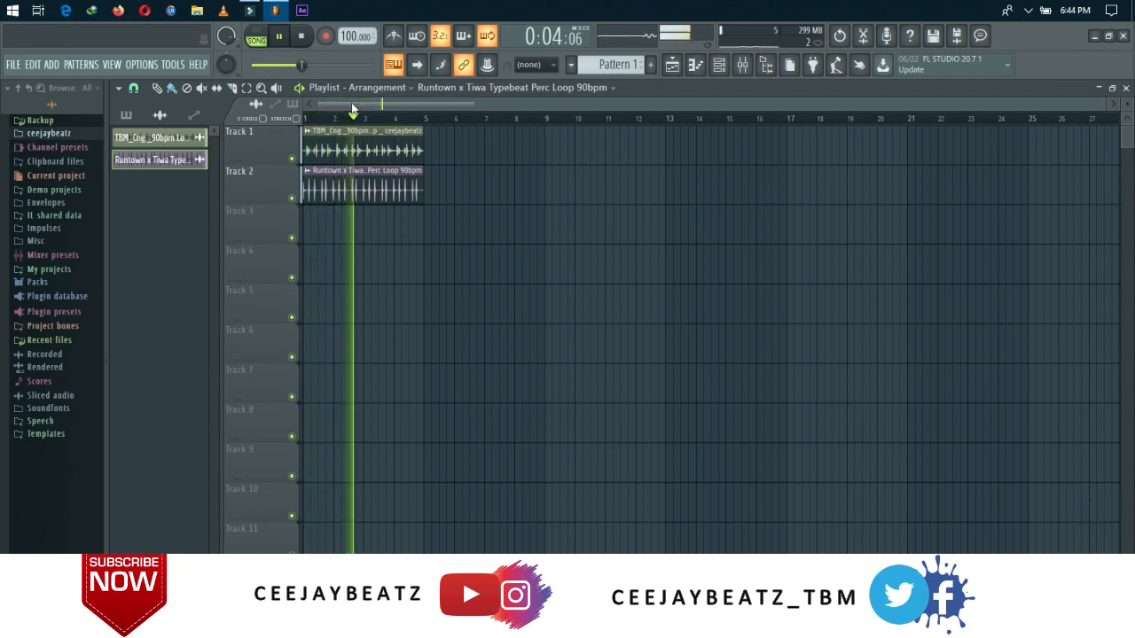
pyautogui.press('space')
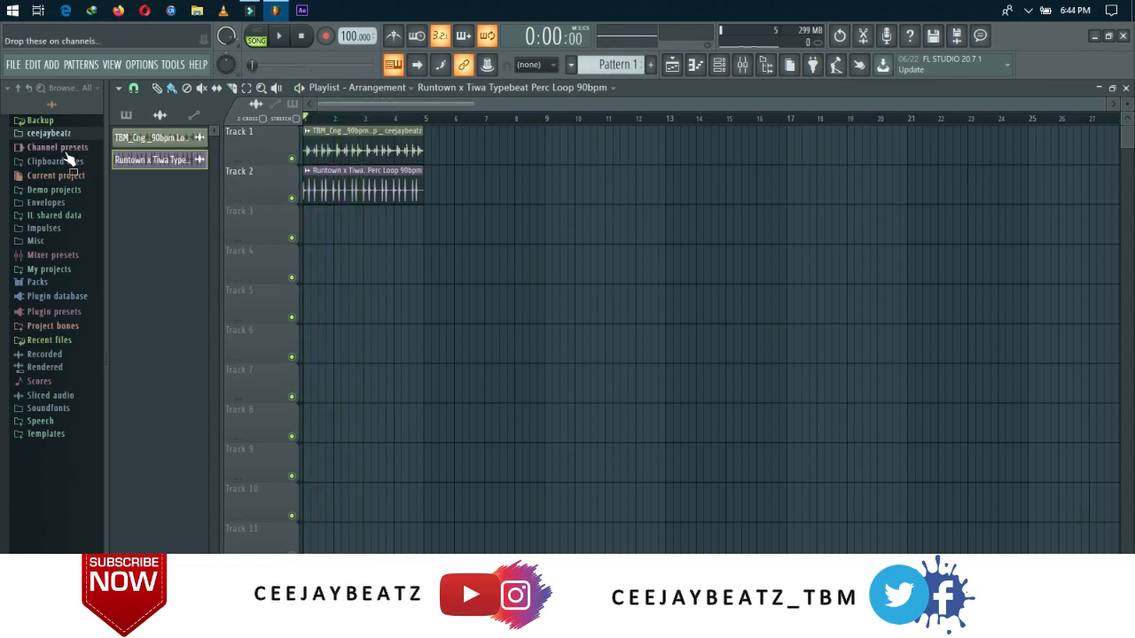
# Add TBM Shakers Loop AD Prod. ceejaybeatz from the Shakers sample folder to playlist Track 3, starting at bar 1.
pyautogui.click(337, 148)
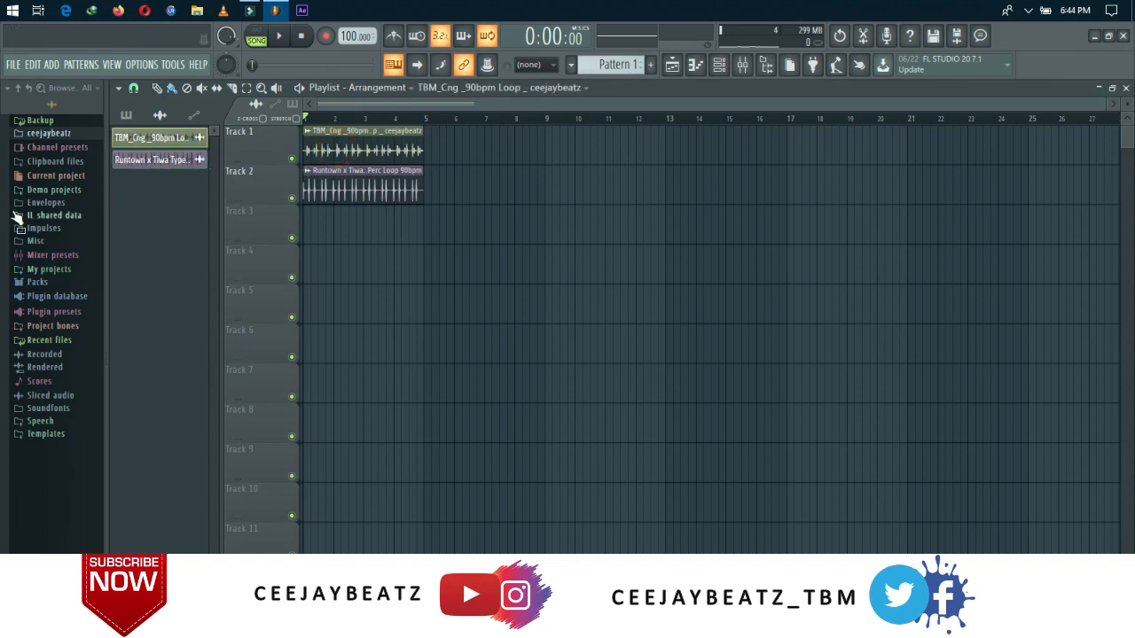
pyautogui.click(40, 135)
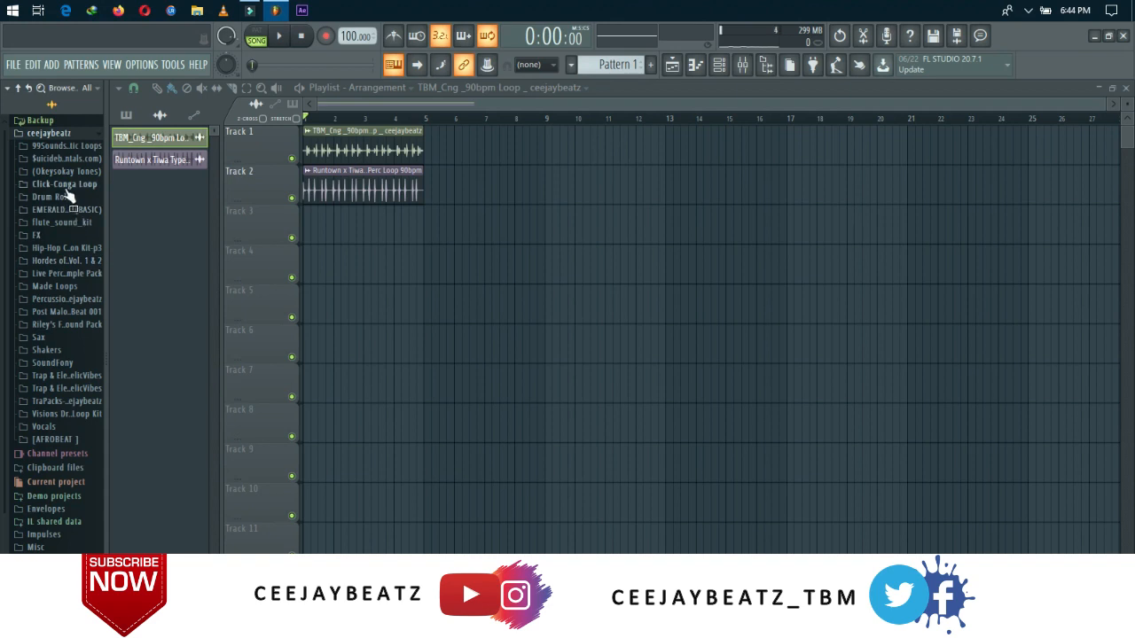
pyautogui.click(47, 351)
pyautogui.moveTo(70, 520); pyautogui.dragTo(362, 265)
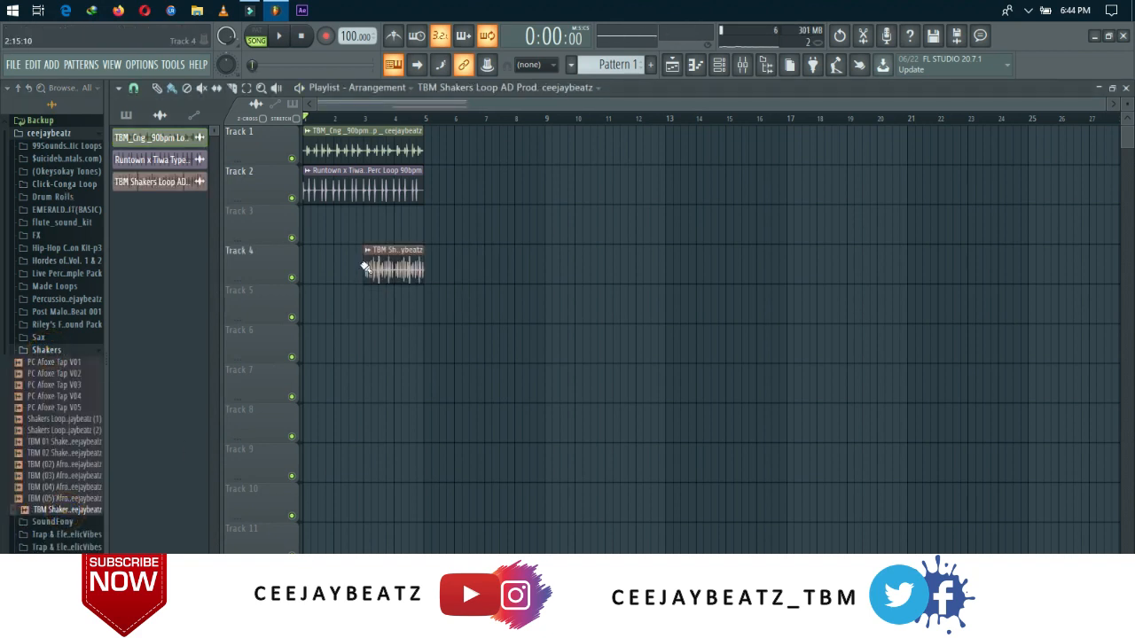
pyautogui.click(80, 350)
pyautogui.moveTo(405, 257); pyautogui.dragTo(345, 217)
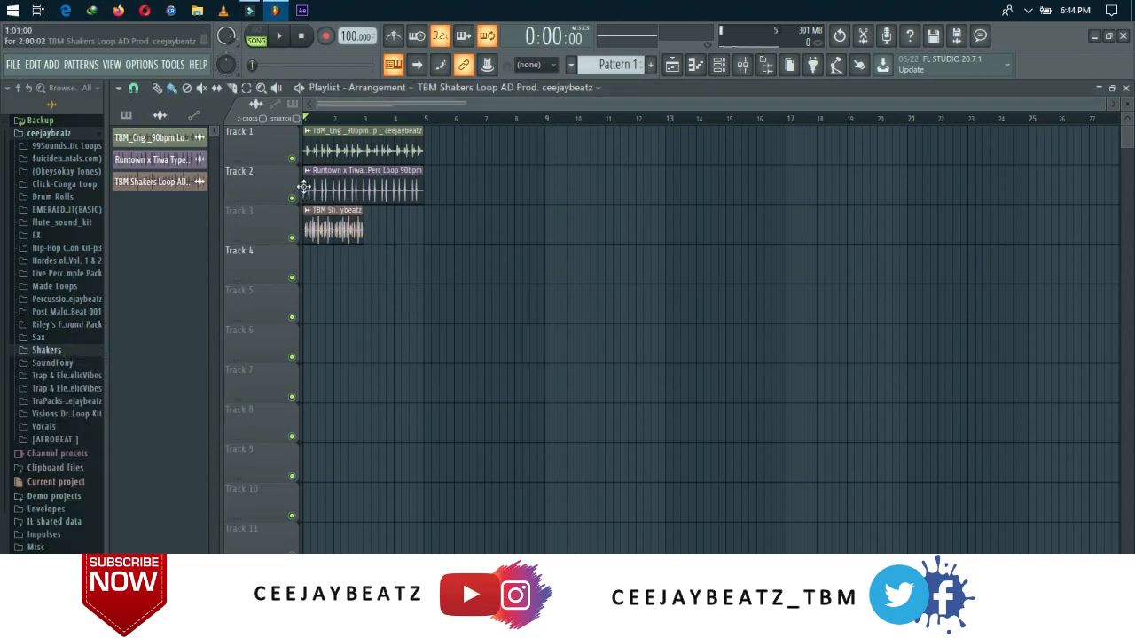
# Set the shakers loop's time stretching to Auto mode with a length of 2 bars.
pyautogui.click(719, 65)
pyautogui.click(624, 297)
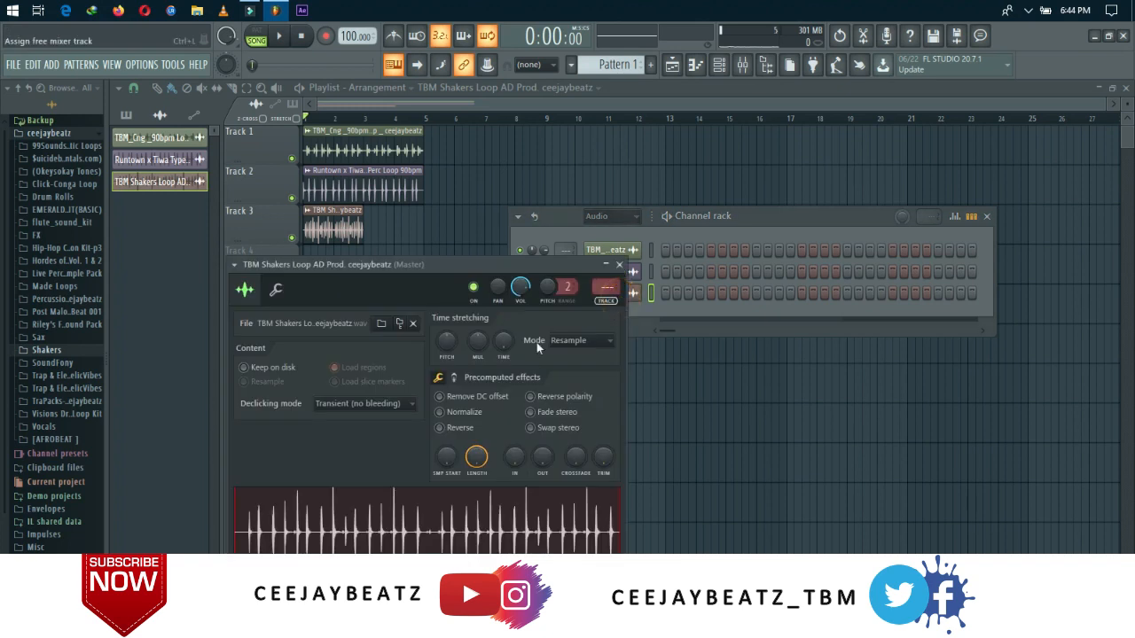
pyautogui.click(581, 341)
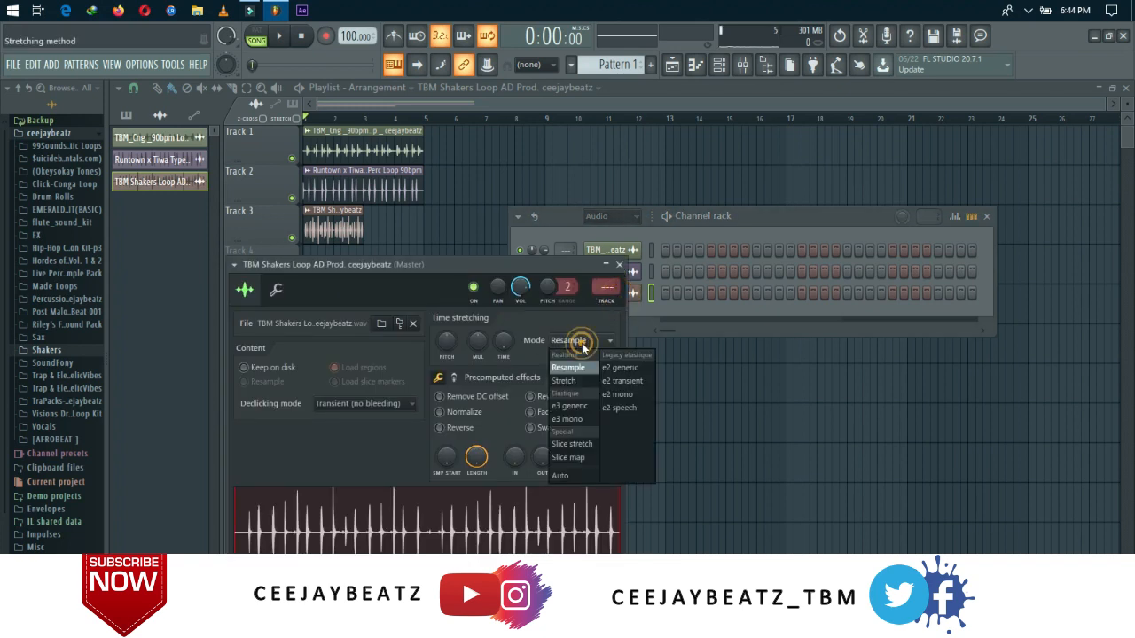
pyautogui.click(562, 475)
pyautogui.rightClick(503, 342)
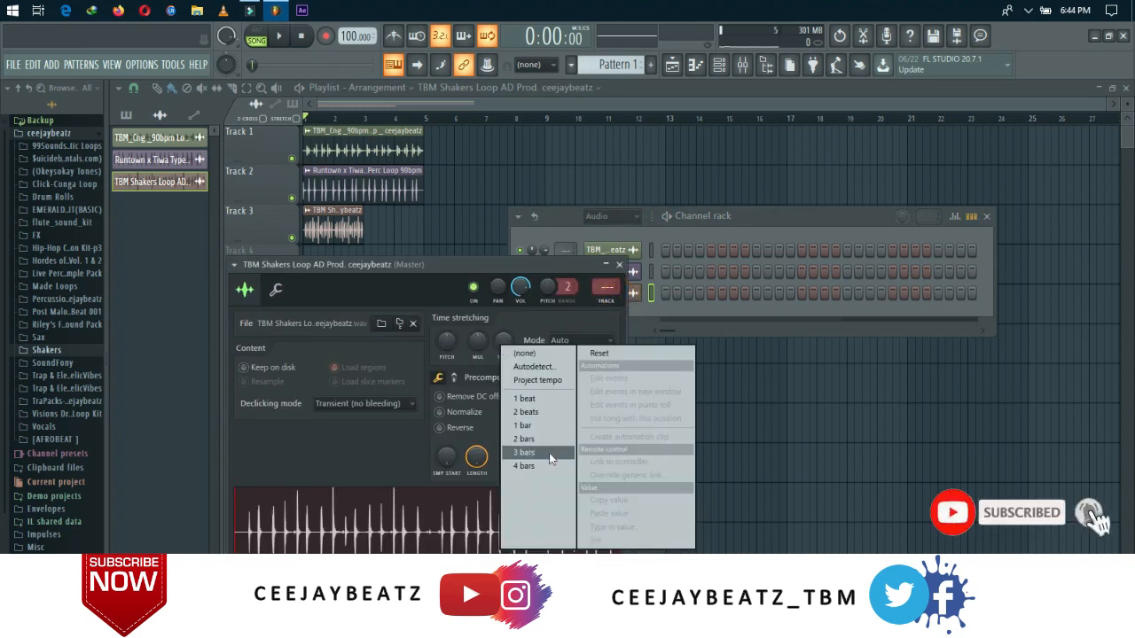
pyautogui.click(532, 438)
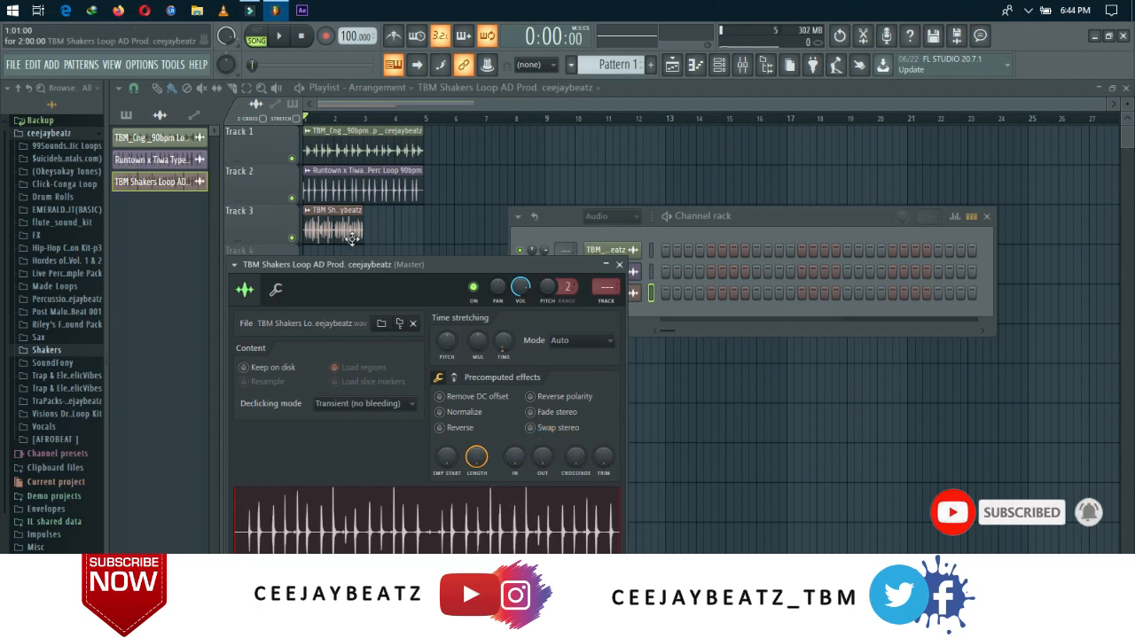
# Duplicate the shakers clip to fill bars 3 and 4 of Track 3, and adjust the shakers channel's volume.
pyautogui.click(353, 236)
pyautogui.hotkey('ctrl', 'b')
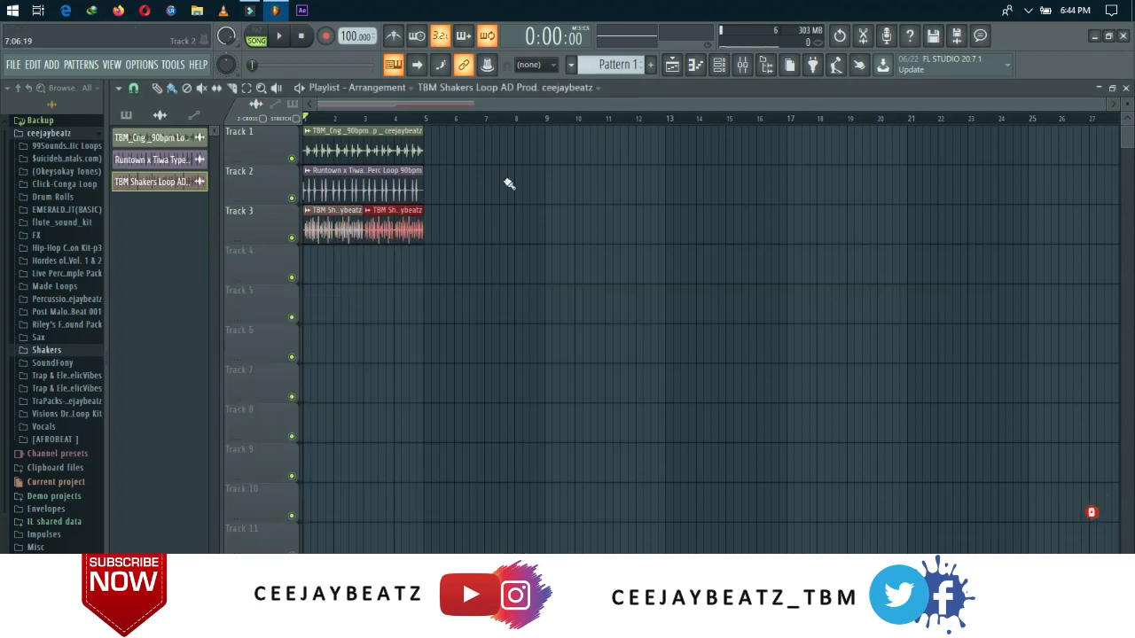
pyautogui.click(719, 64)
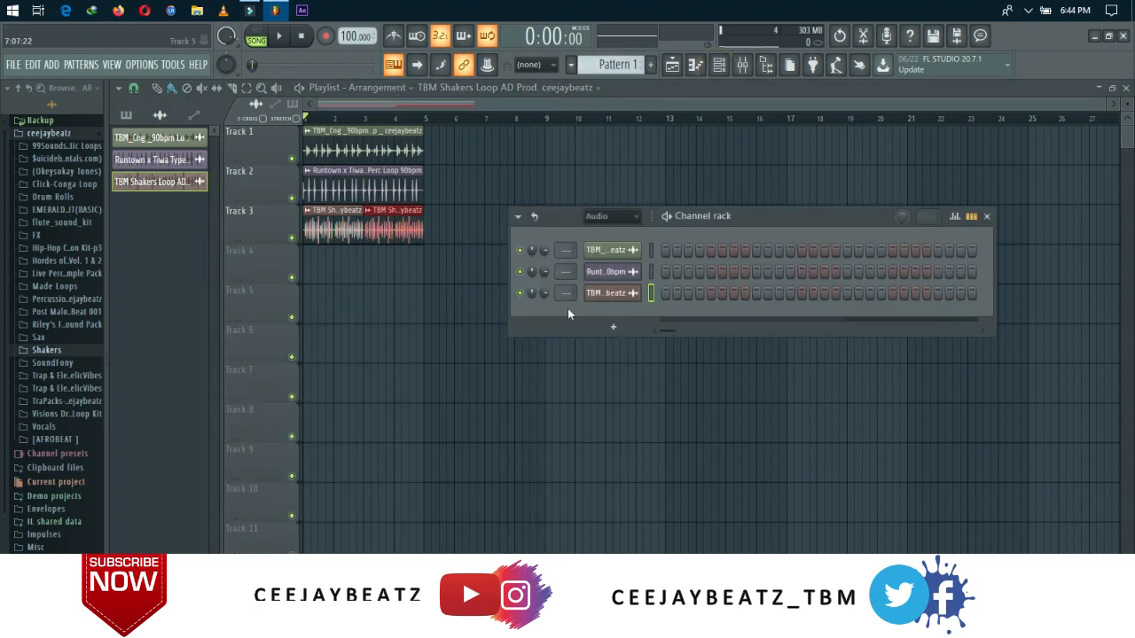
pyautogui.click(543, 295)
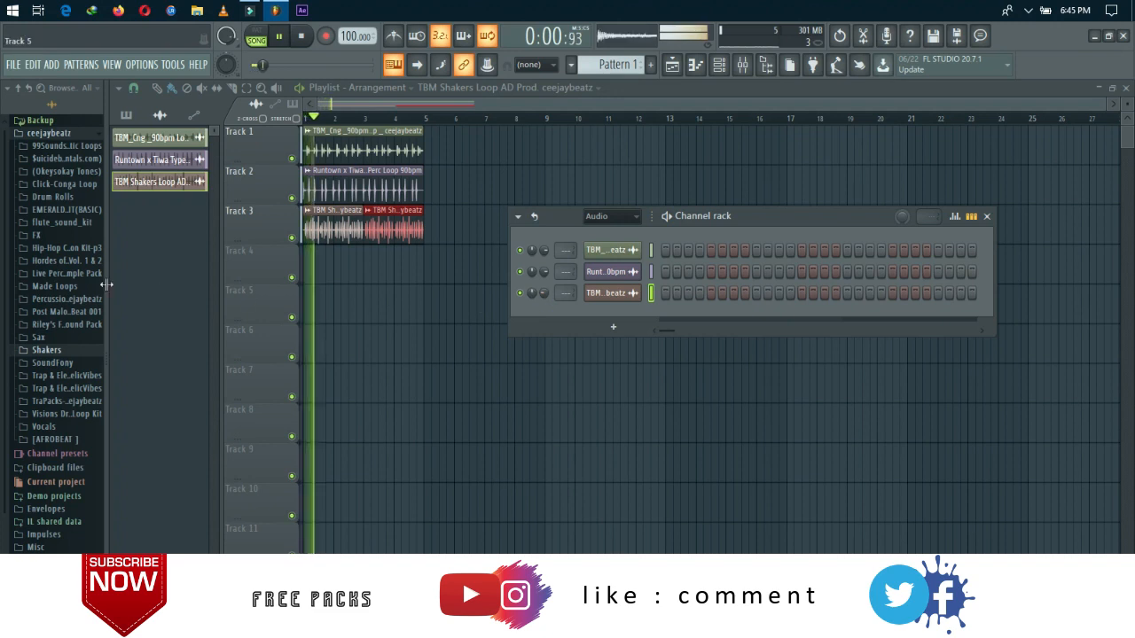
# Collapse the sample browser, stop playback, and rebalance the percussive loop volumes in the channel rack.
pyautogui.moveTo(106, 282); pyautogui.dragTo(7, 297)
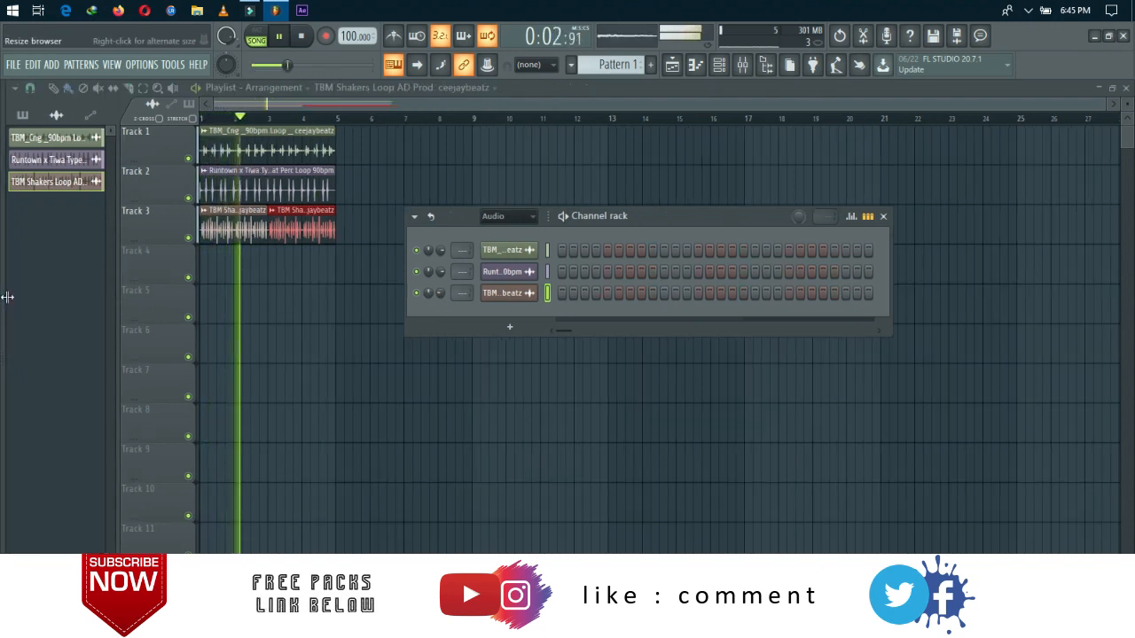
pyautogui.press('space')
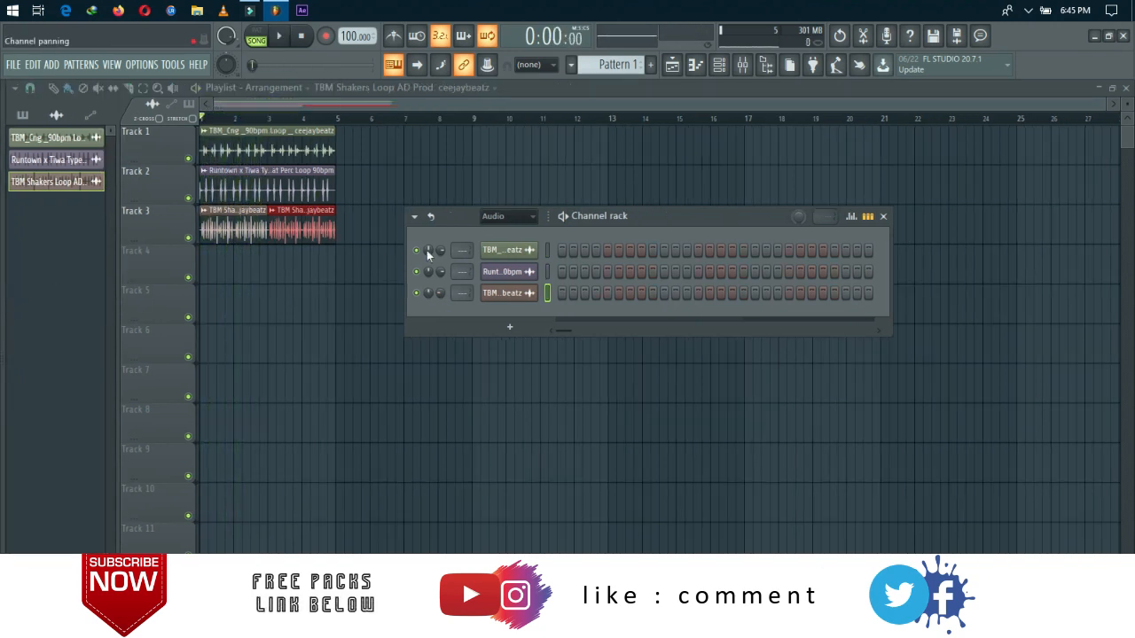
pyautogui.moveTo(443, 248); pyautogui.dragTo(442, 266)
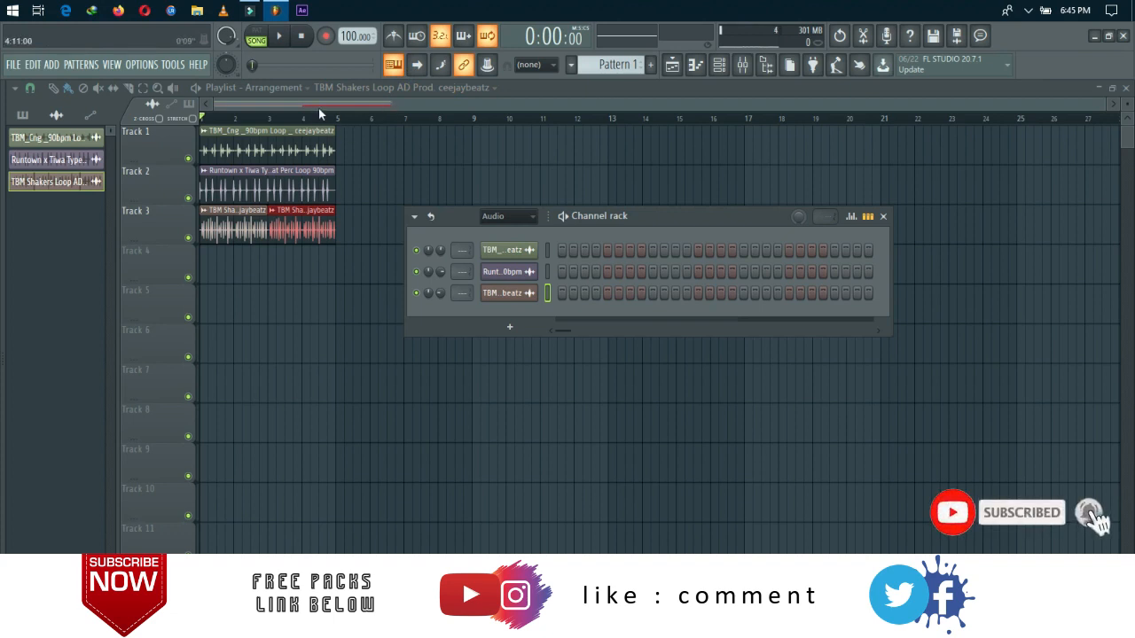
# Place Pattern 1 on playlist Track 4 starting at bar 1, and play it together with the three loops.
pyautogui.click(478, 87)
pyautogui.click(422, 163)
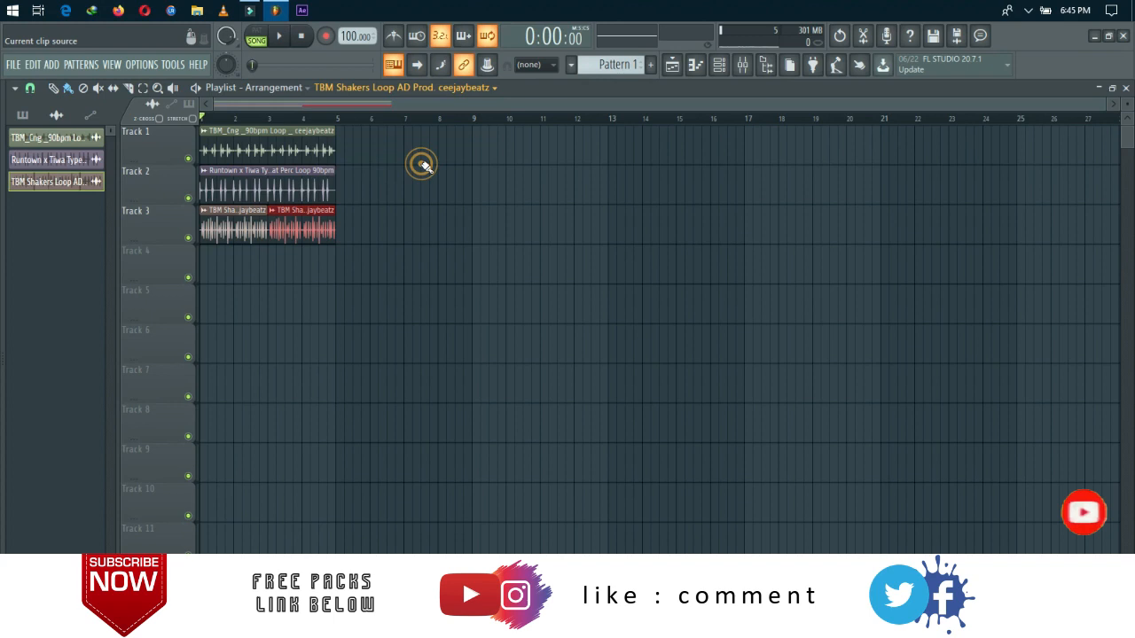
pyautogui.click(286, 276)
pyautogui.moveTo(337, 272); pyautogui.dragTo(215, 269)
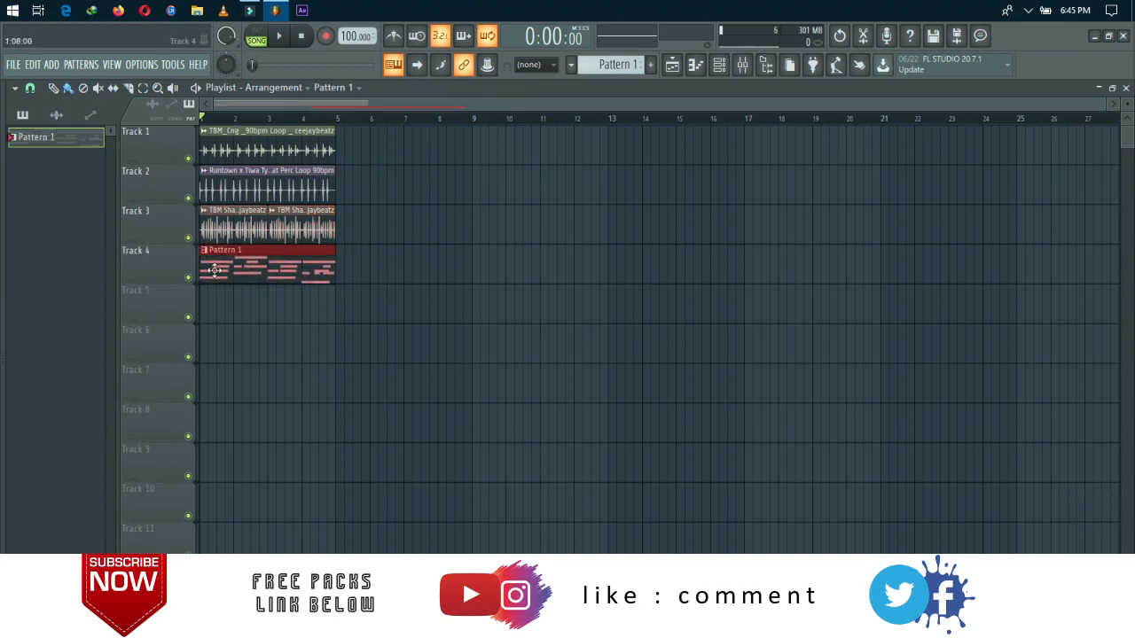
pyautogui.press('space')
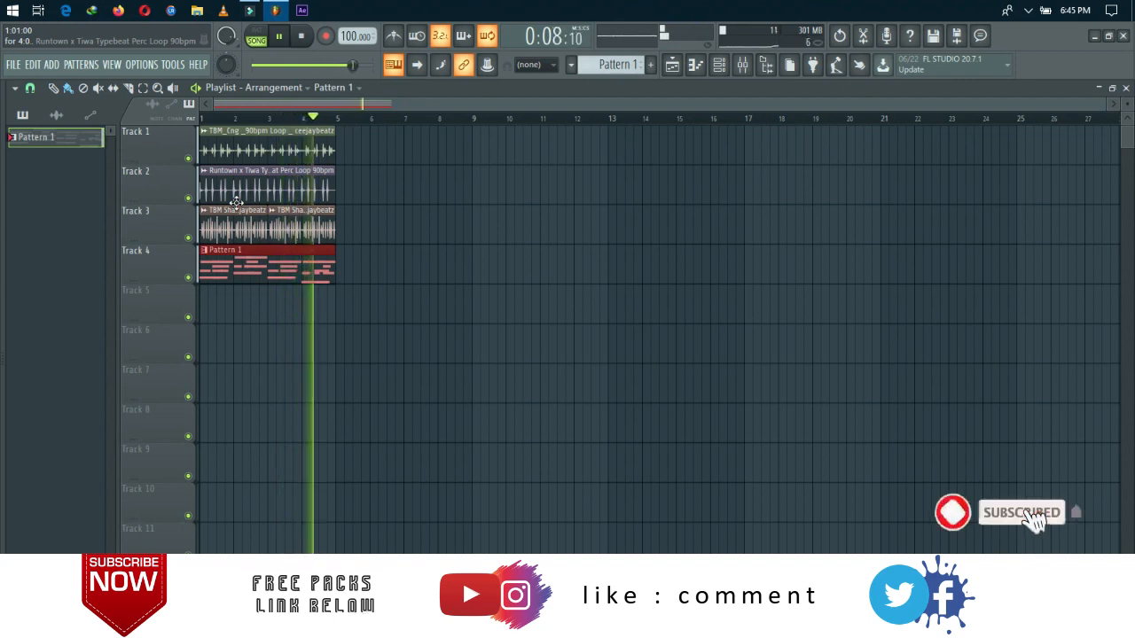
pyautogui.press('space')
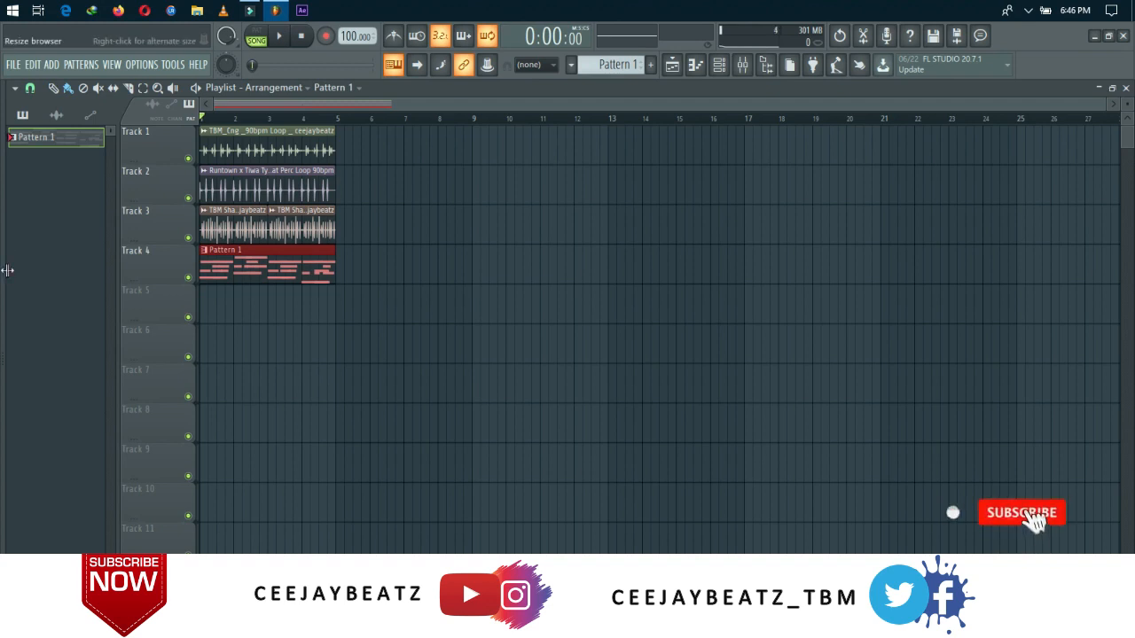
# Check the first Xpand!2 channel's sound and examine its chord notes in the piano roll.
pyautogui.click(720, 68)
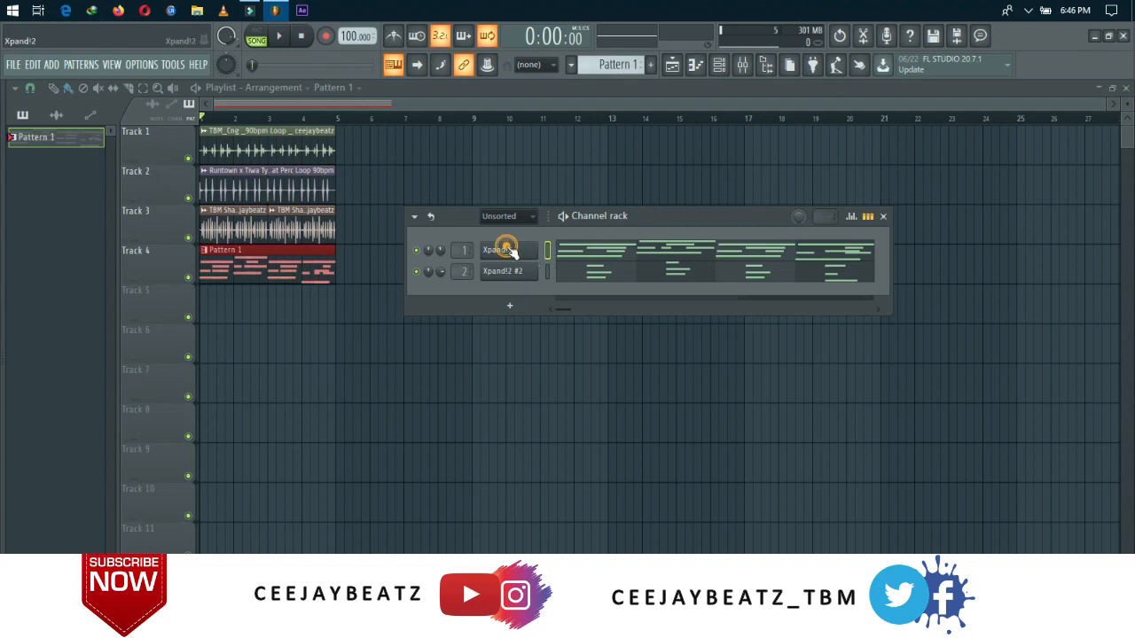
pyautogui.click(506, 250)
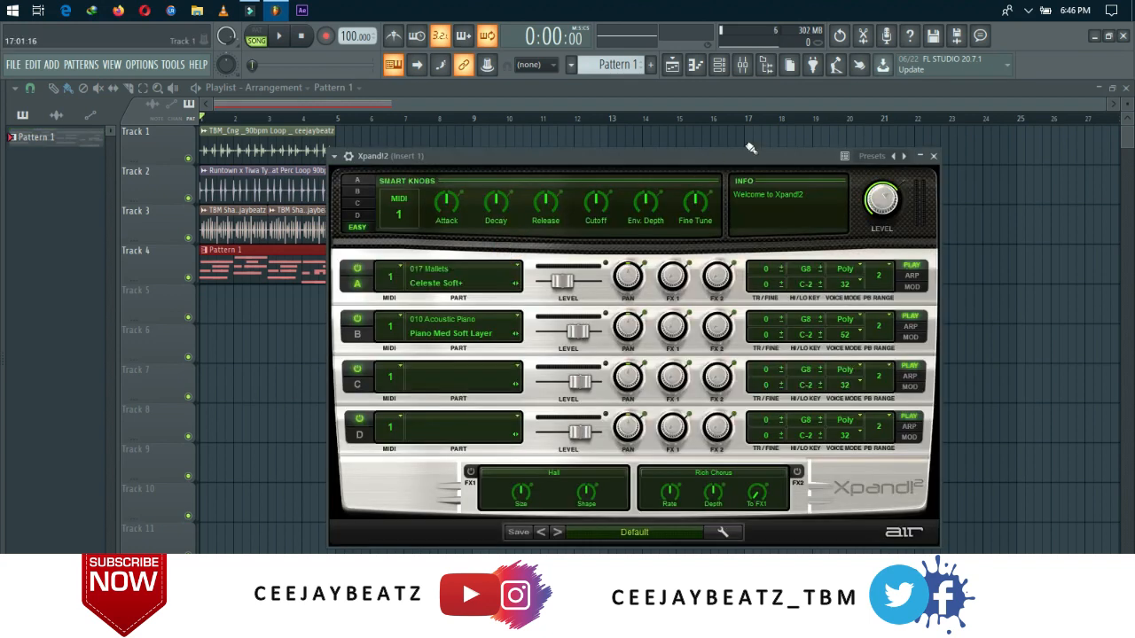
pyautogui.click(933, 156)
pyautogui.click(684, 250)
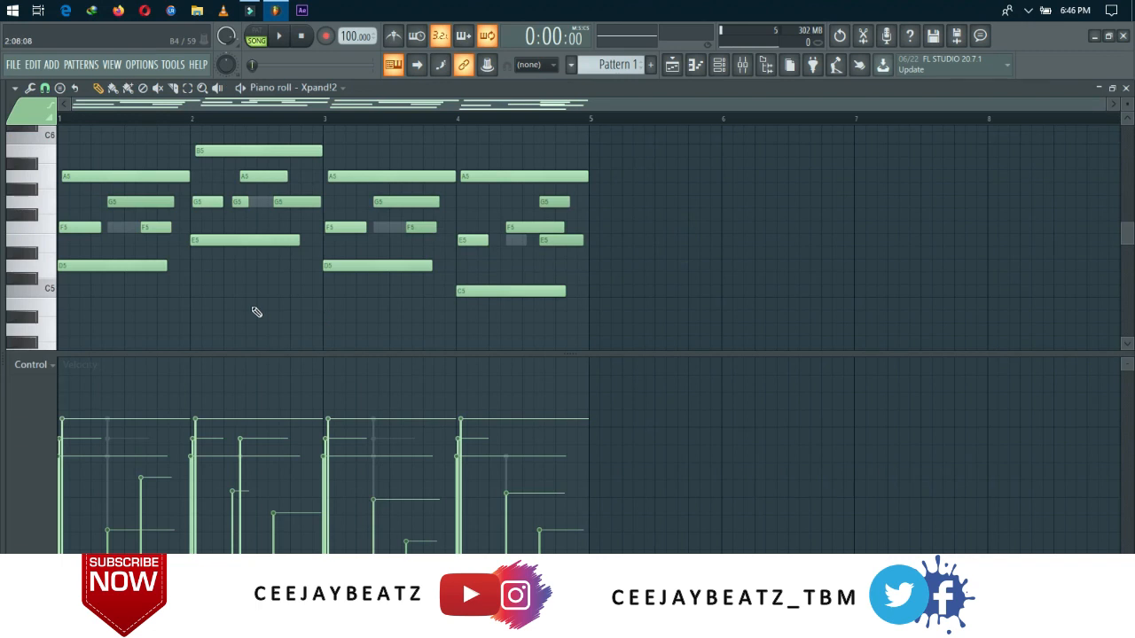
pyautogui.scroll(2, 256, 312)
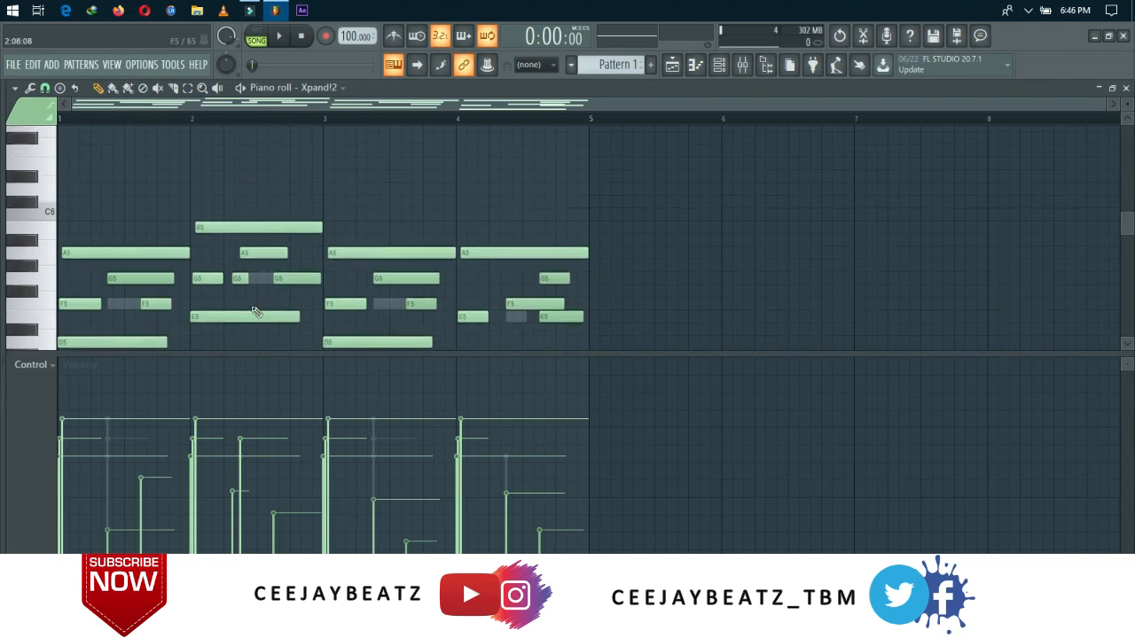
pyautogui.scroll(-2, 256, 312)
pyautogui.scroll(1, 256, 312)
pyautogui.scroll(-1, 257, 312)
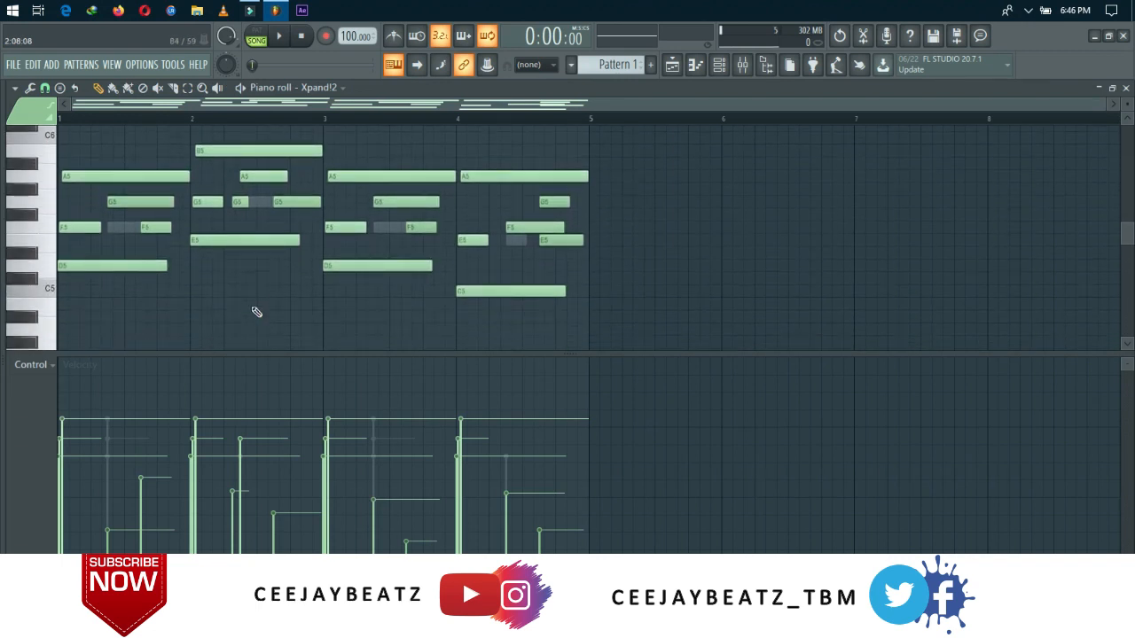